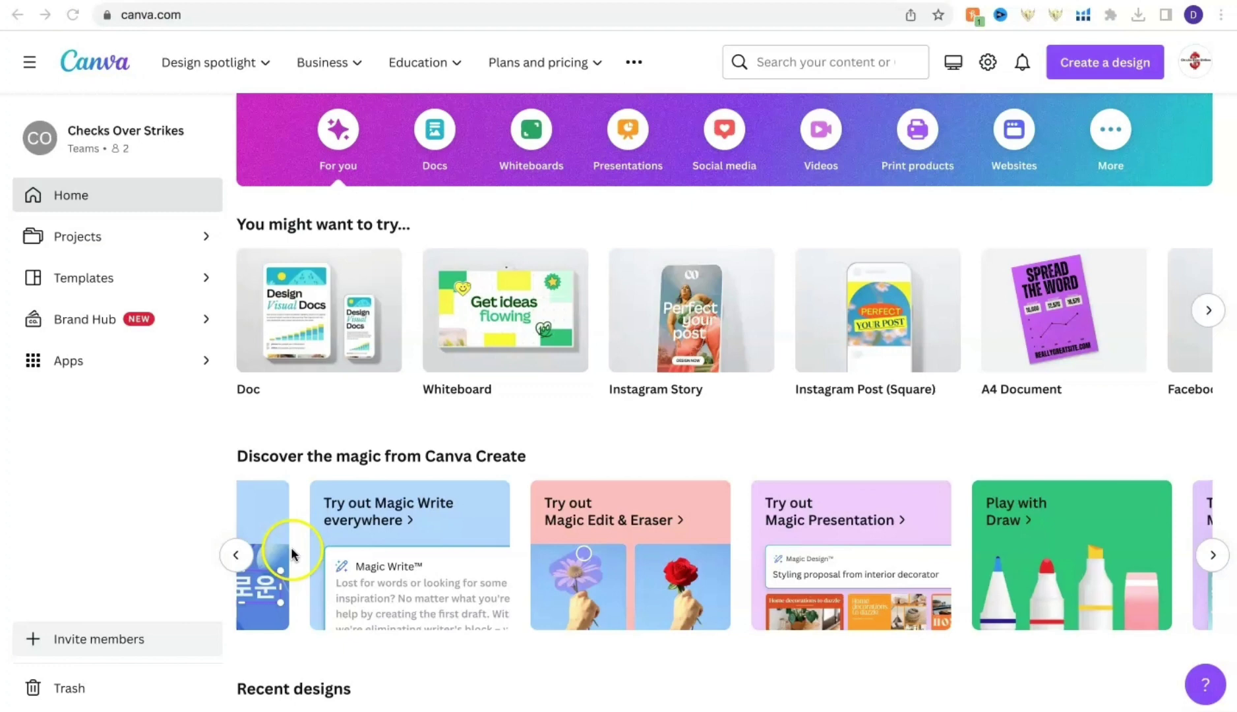
# Try out Brand Hub from the Canva Create features and open the Untitled Brand Kit.
pyautogui.hscroll(-5, 291, 547)
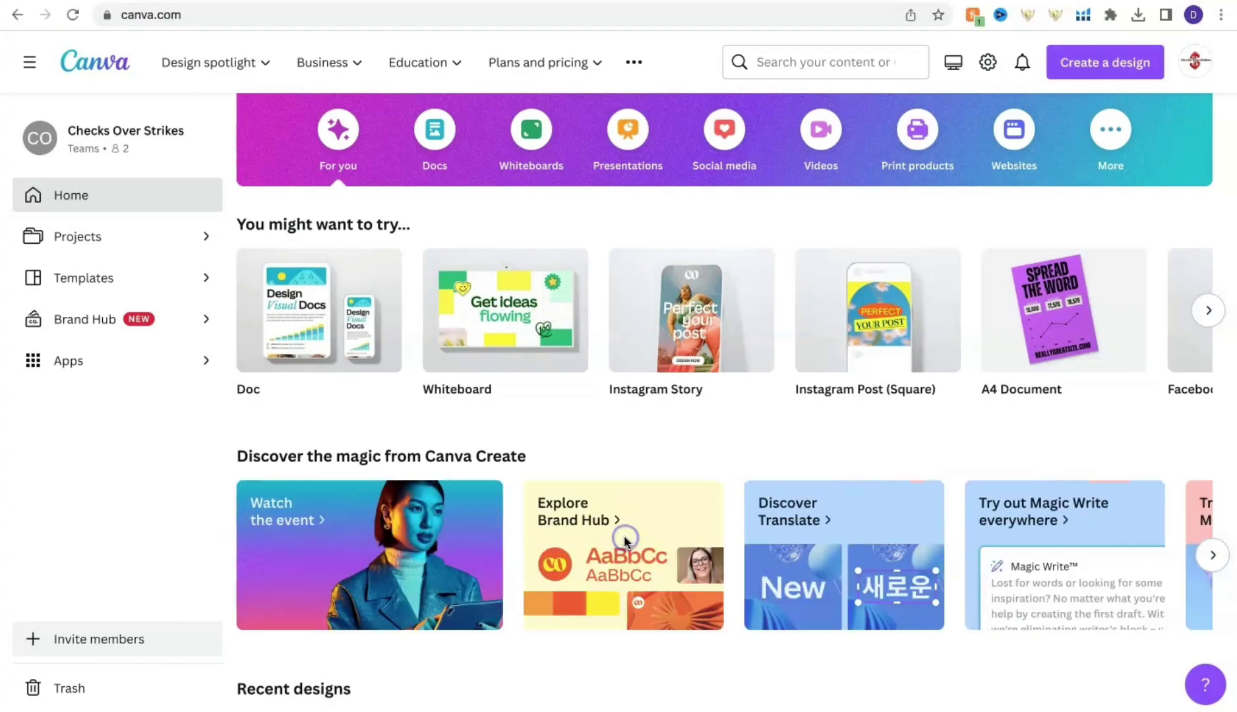
pyautogui.click(596, 591)
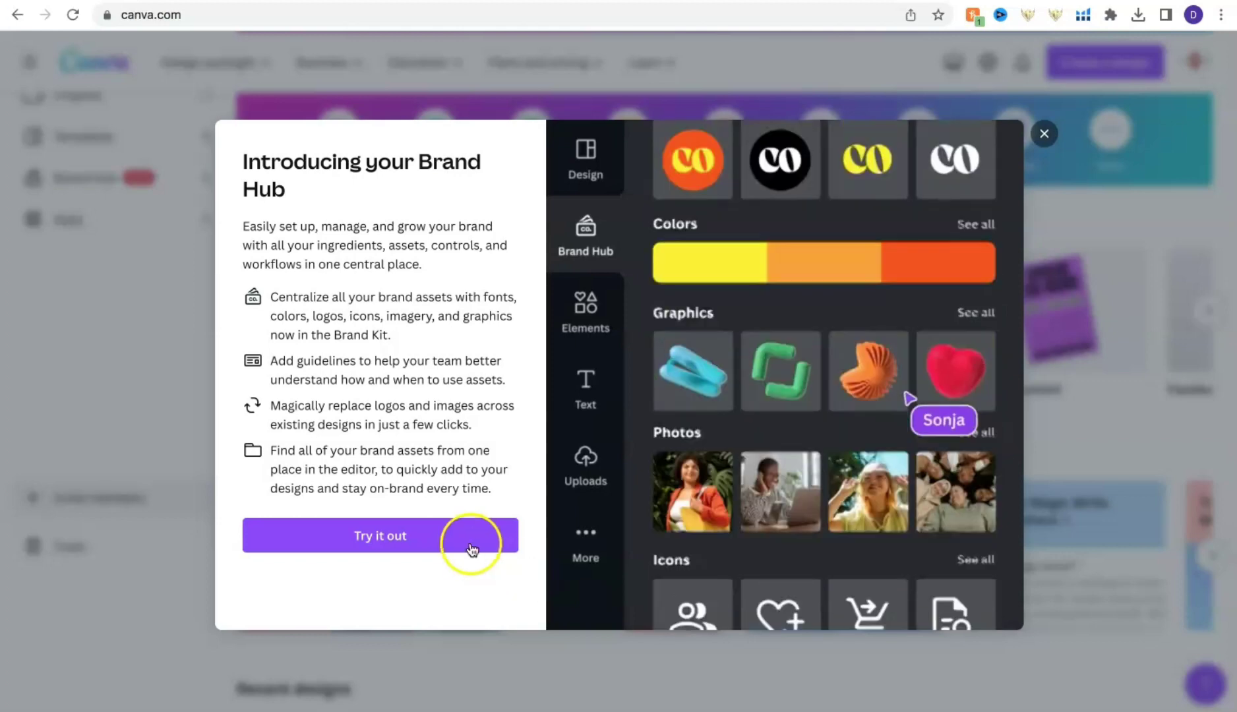
pyautogui.click(470, 548)
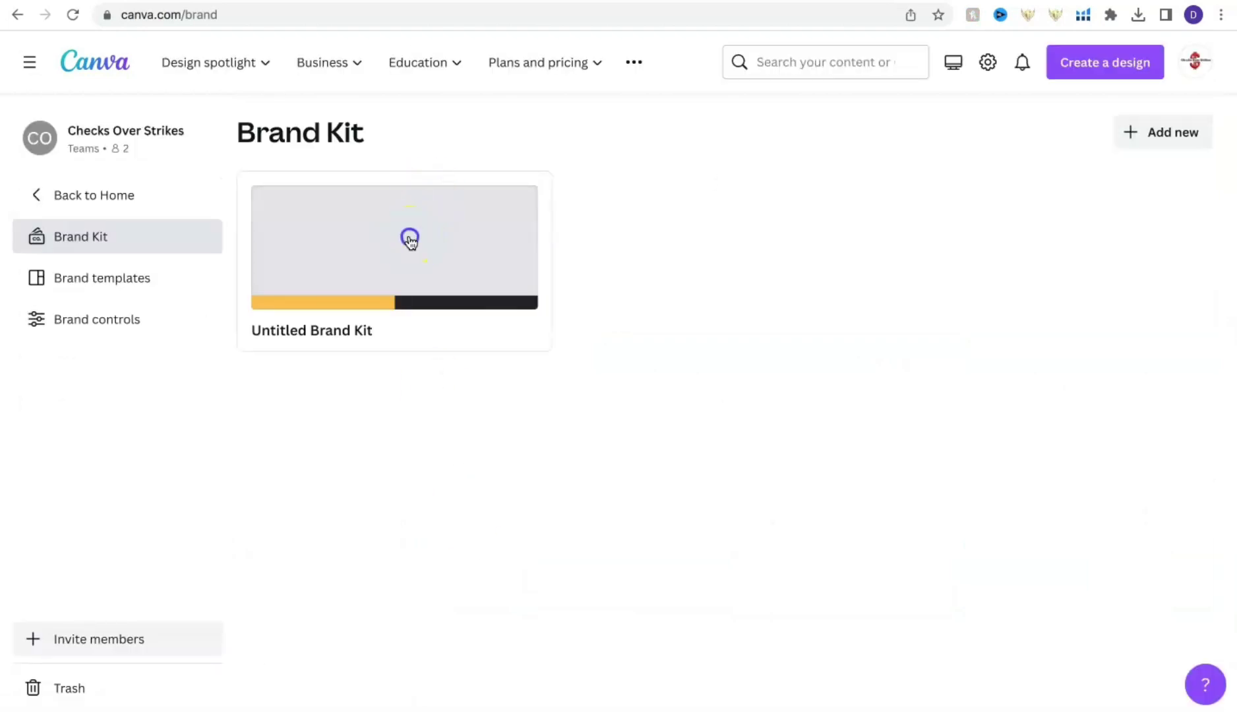
pyautogui.click(410, 238)
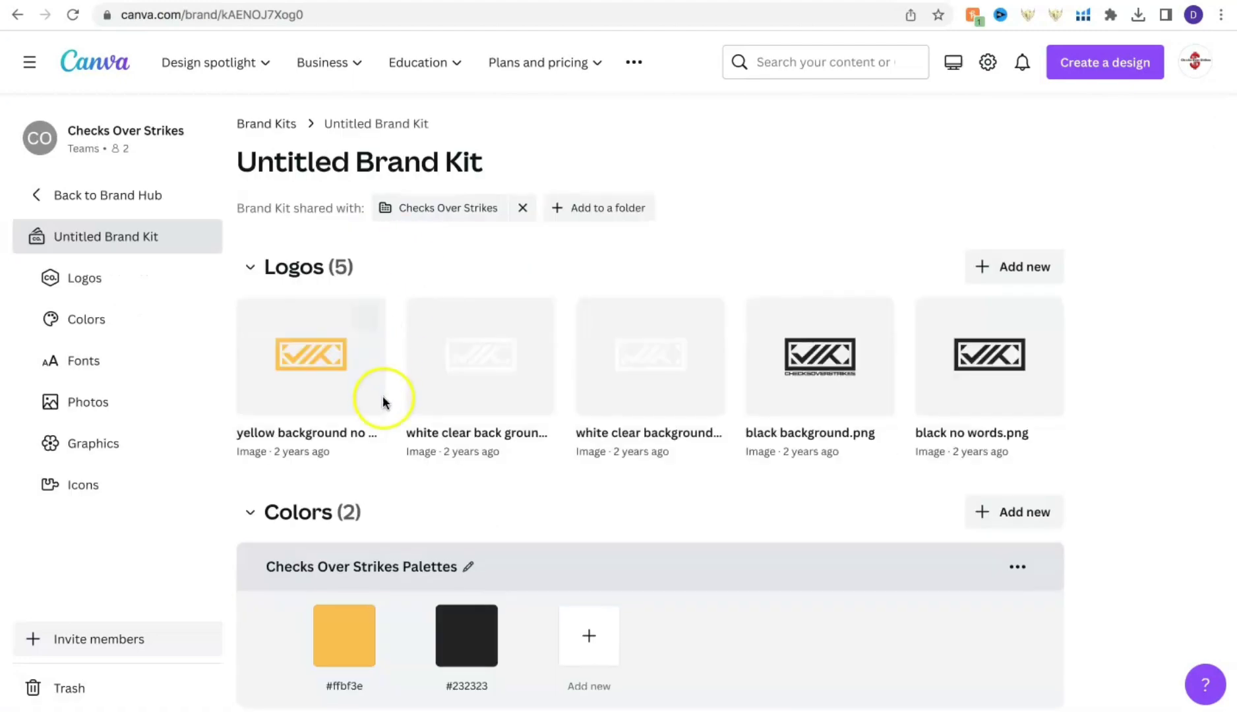
# Review the brand kit's logos, colors, fonts, photos, graphics and icons sections.
pyautogui.scroll(-3, 502, 353)
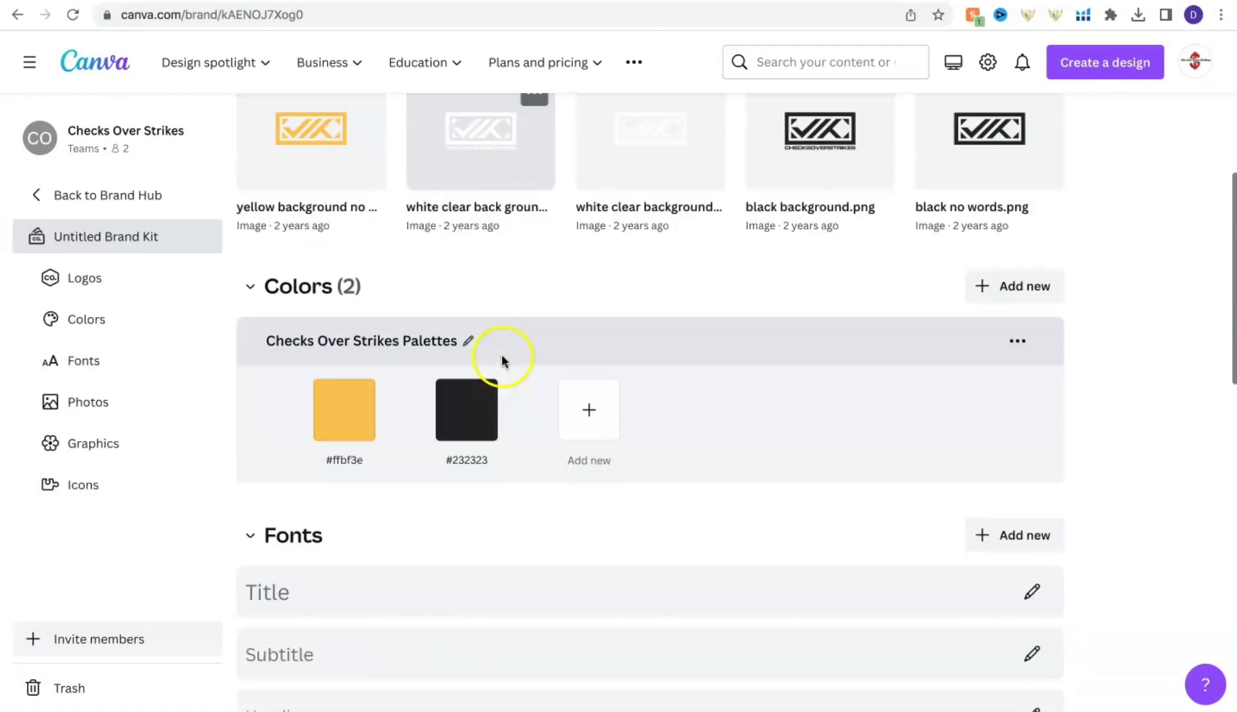
pyautogui.scroll(-3, 517, 425)
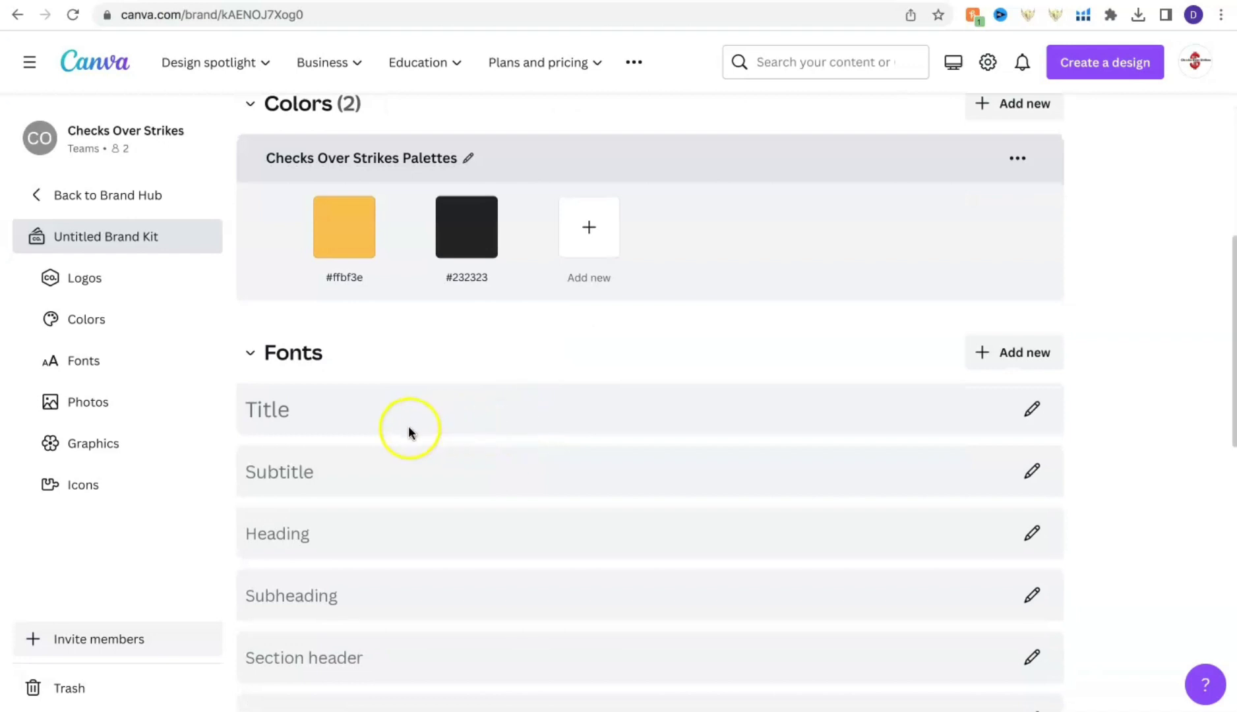
pyautogui.scroll(-4, 449, 404)
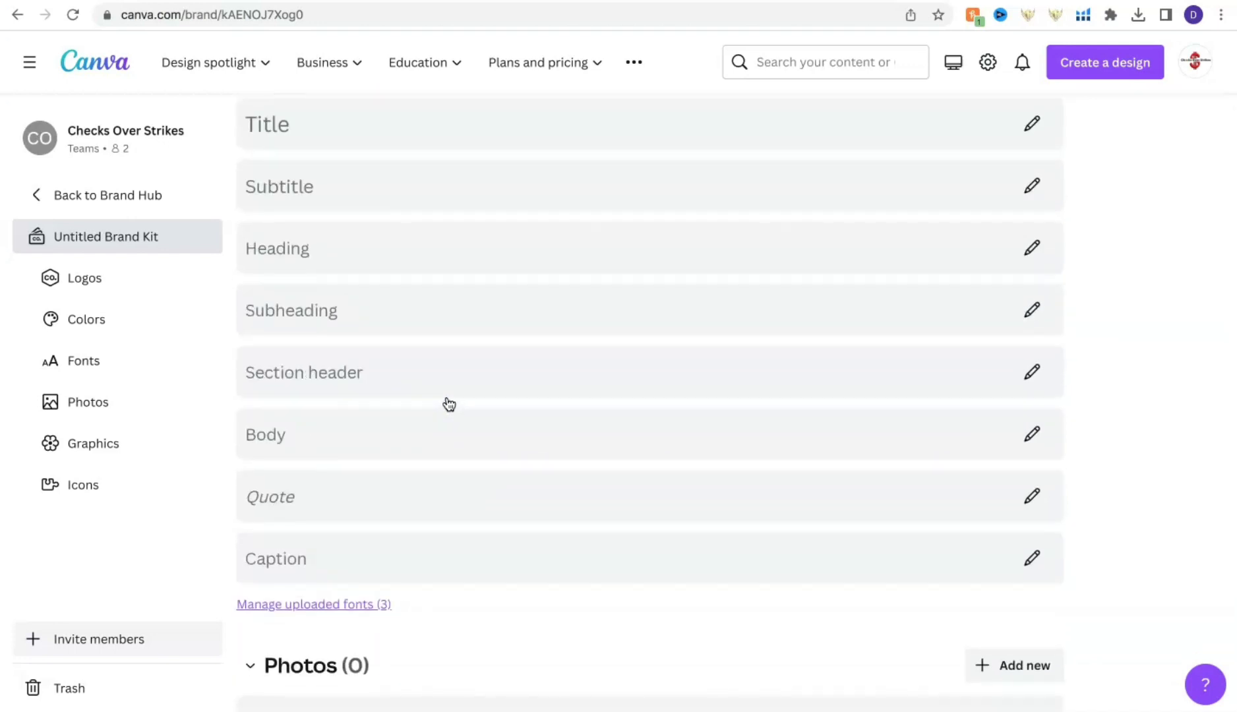
pyautogui.scroll(-2, 449, 404)
pyautogui.scroll(-3, 440, 522)
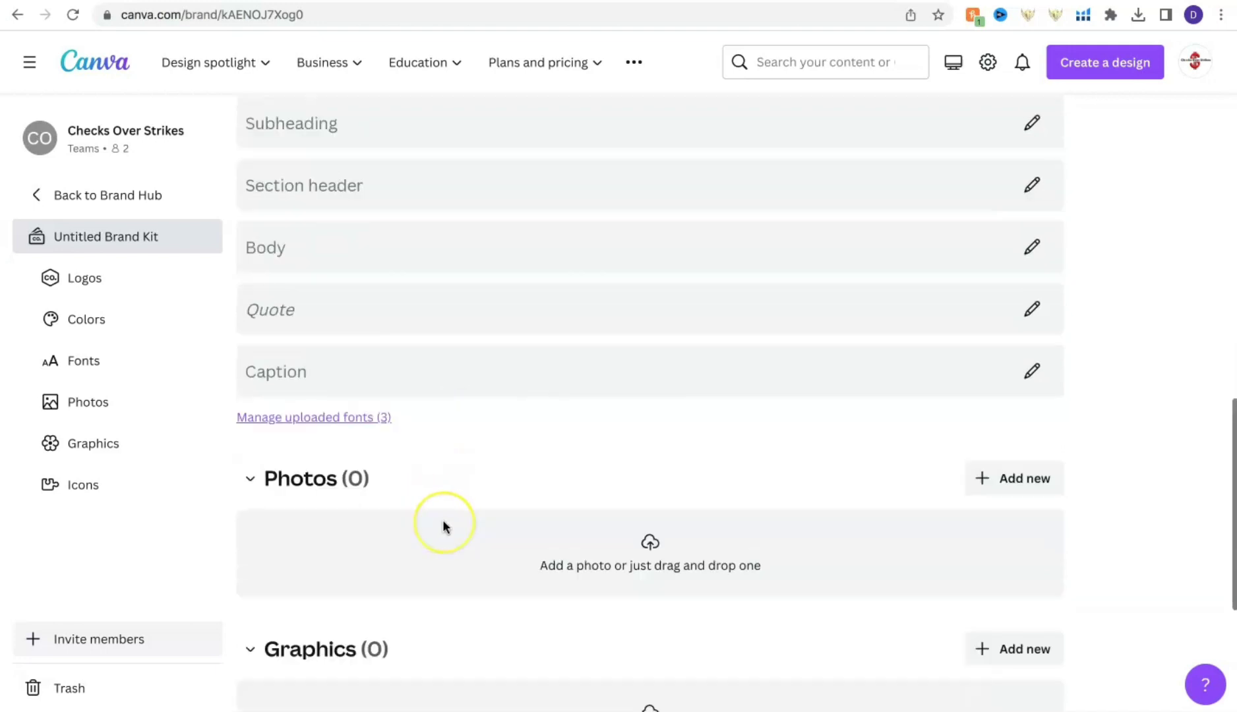
pyautogui.scroll(-3, 442, 521)
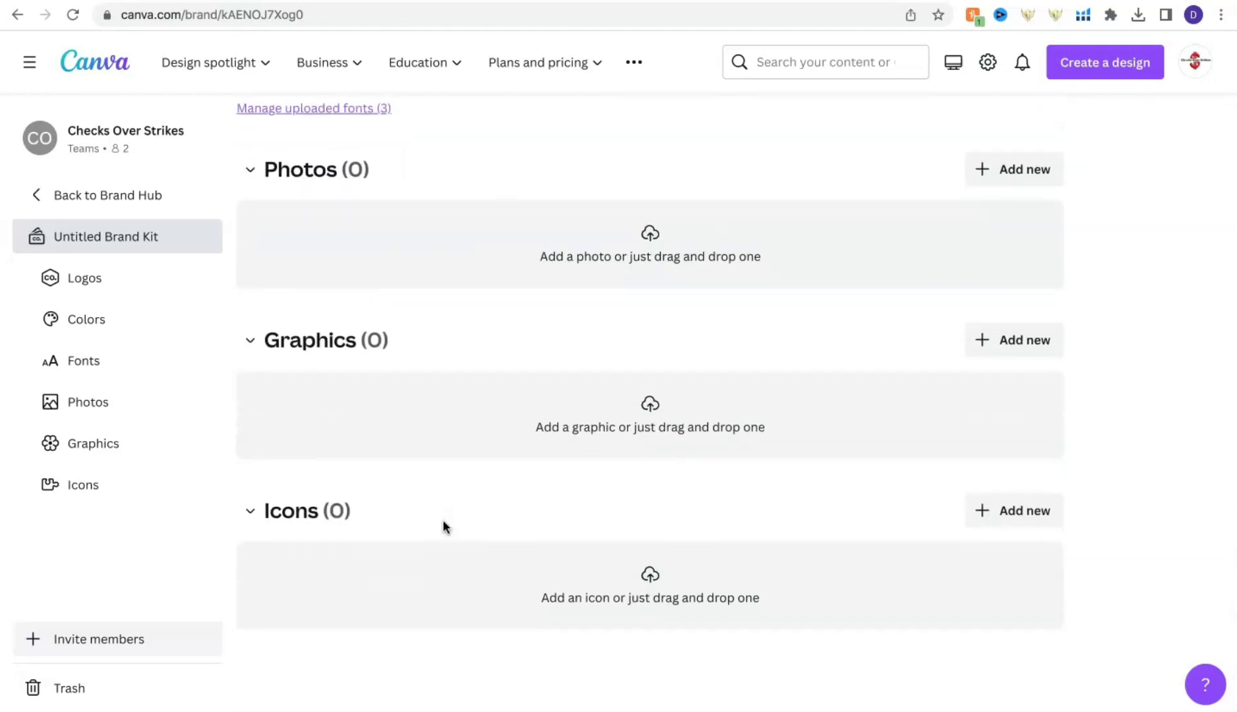
pyautogui.scroll(13, 442, 520)
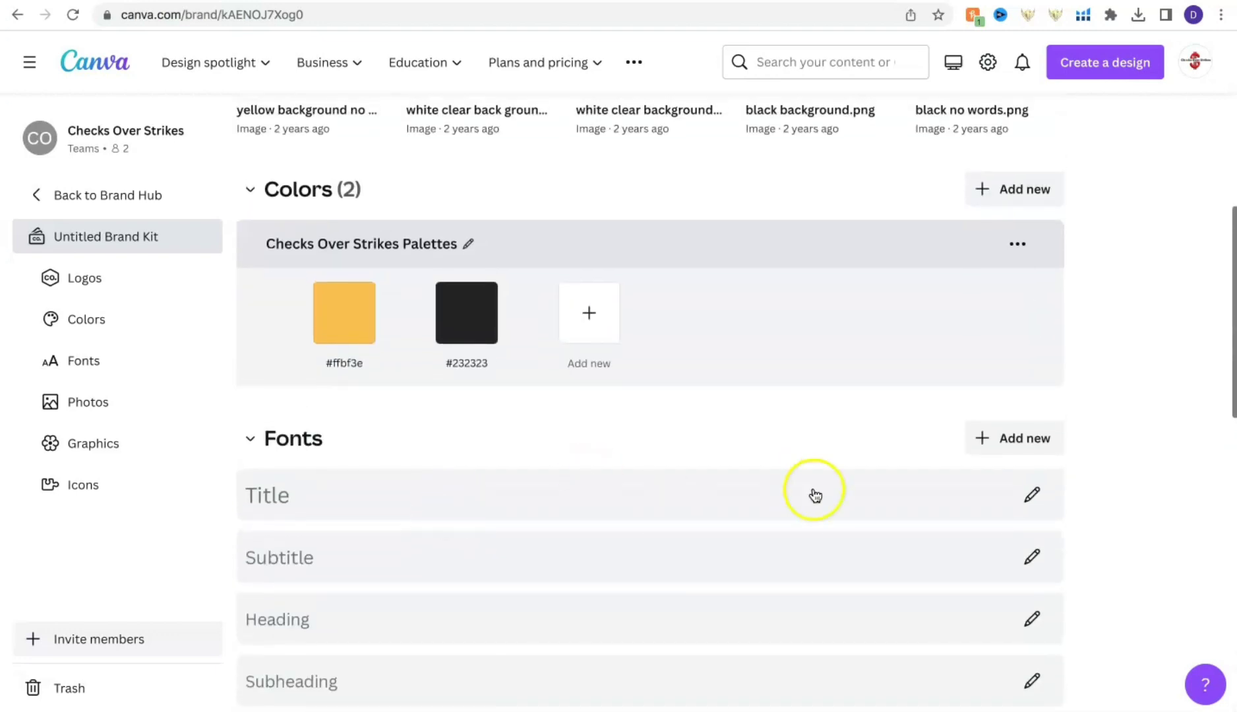
# Set the brand kit's Title font to the uploaded Eurostile Extended.
pyautogui.click(1033, 490)
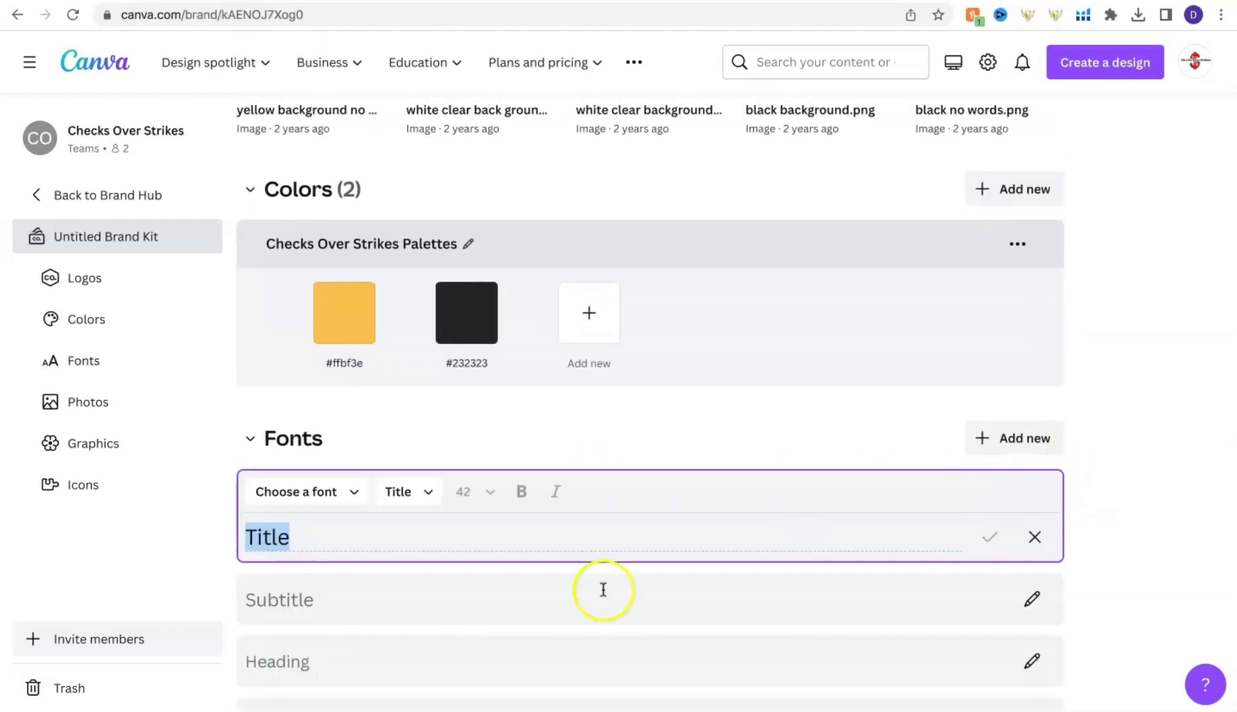
pyautogui.click(330, 500)
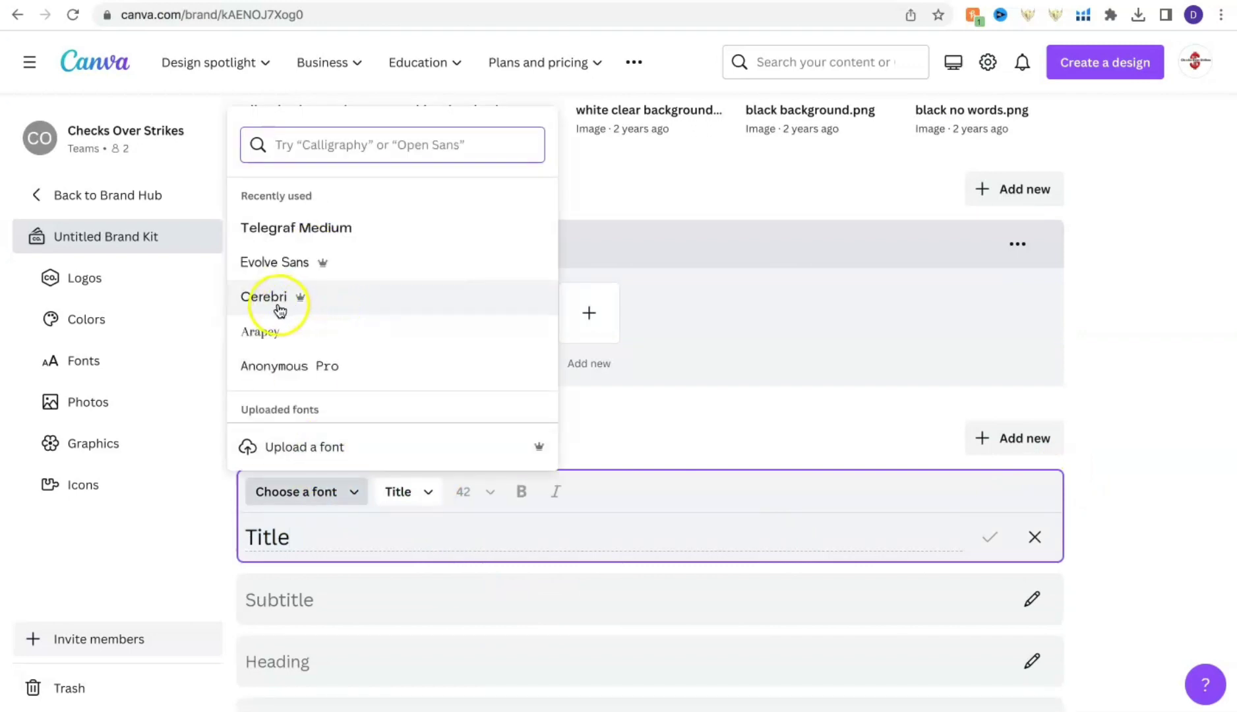
pyautogui.scroll(-3, 267, 308)
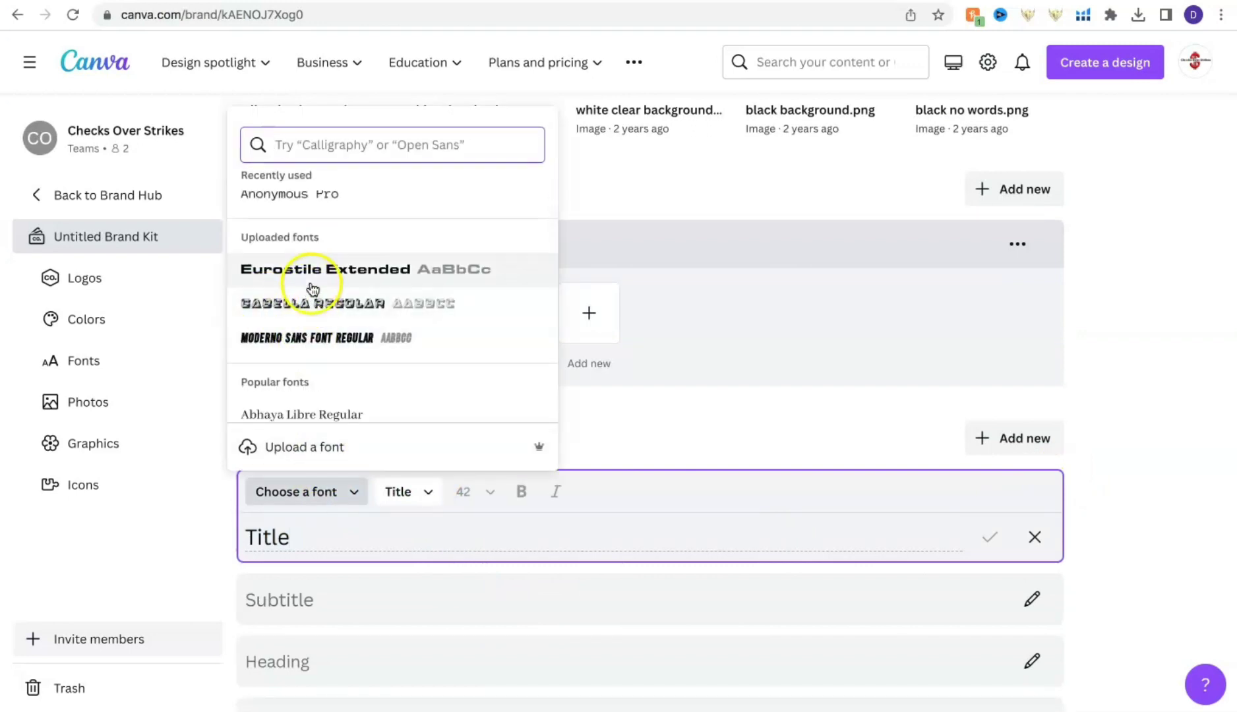
pyautogui.click(314, 272)
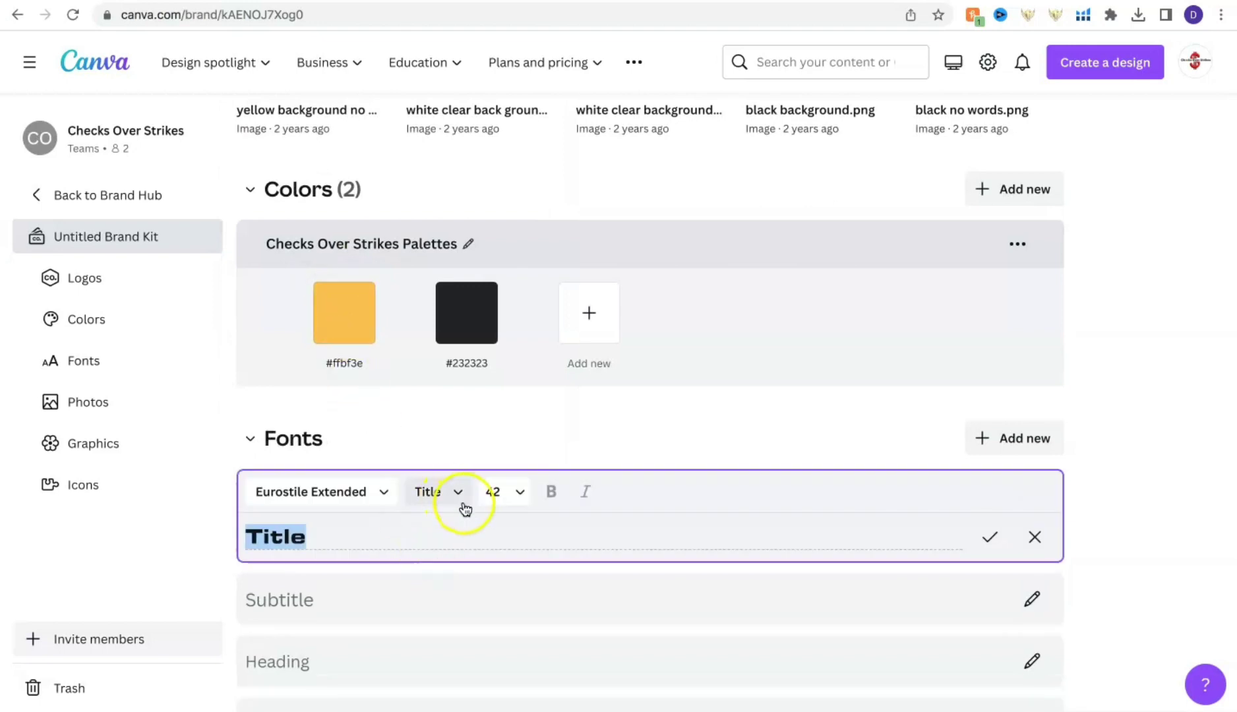
# Set the brand kit's Subtitle font to Anton.
pyautogui.scroll(-2, 752, 461)
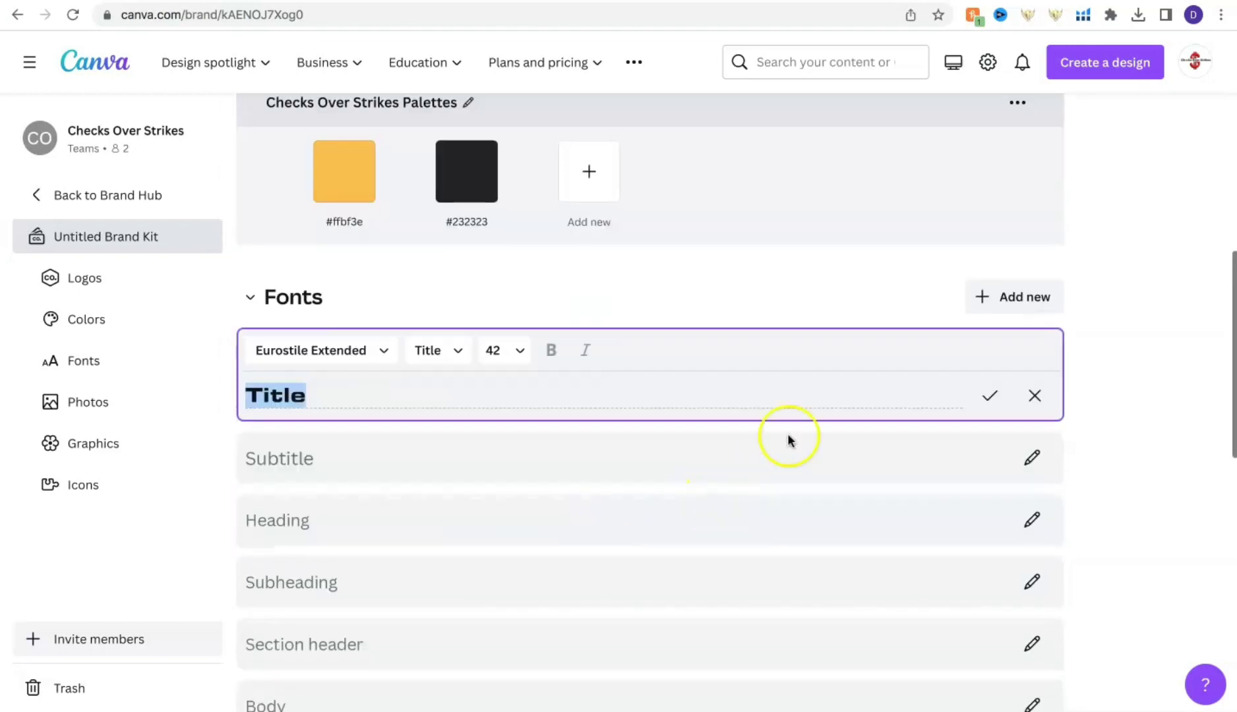
pyautogui.click(1026, 458)
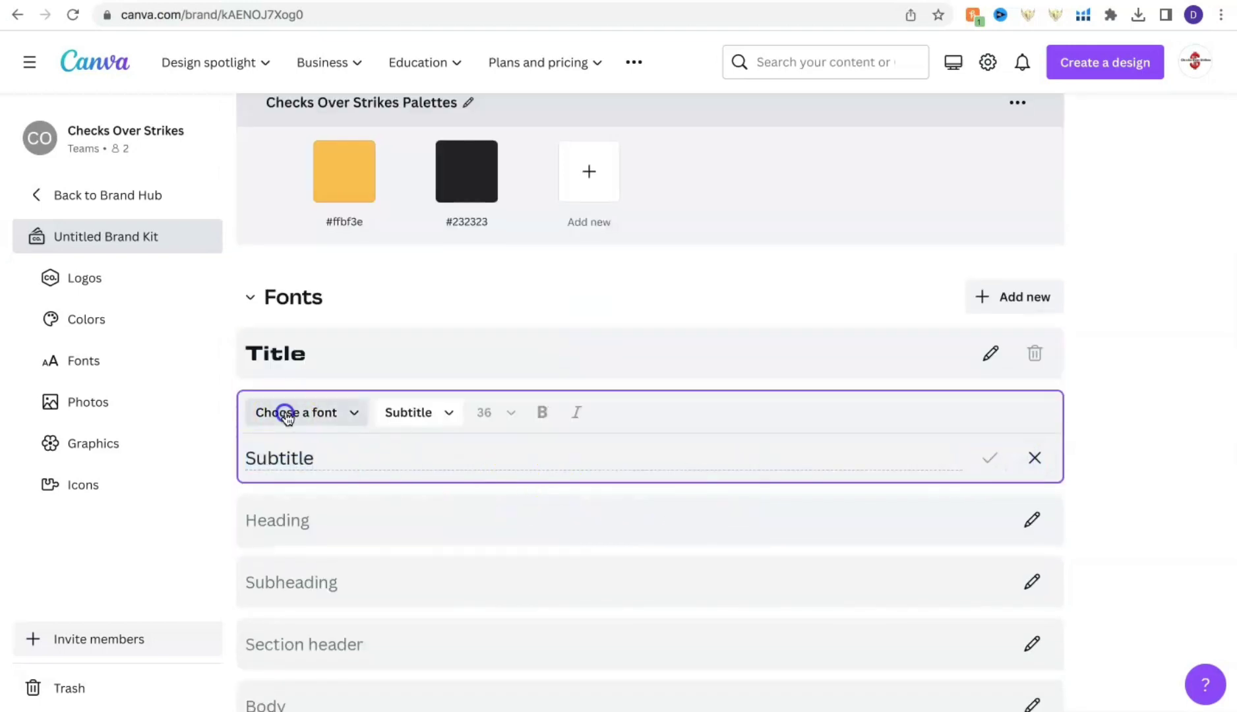
pyautogui.click(285, 413)
pyautogui.scroll(-2, 314, 412)
pyautogui.scroll(-5, 312, 408)
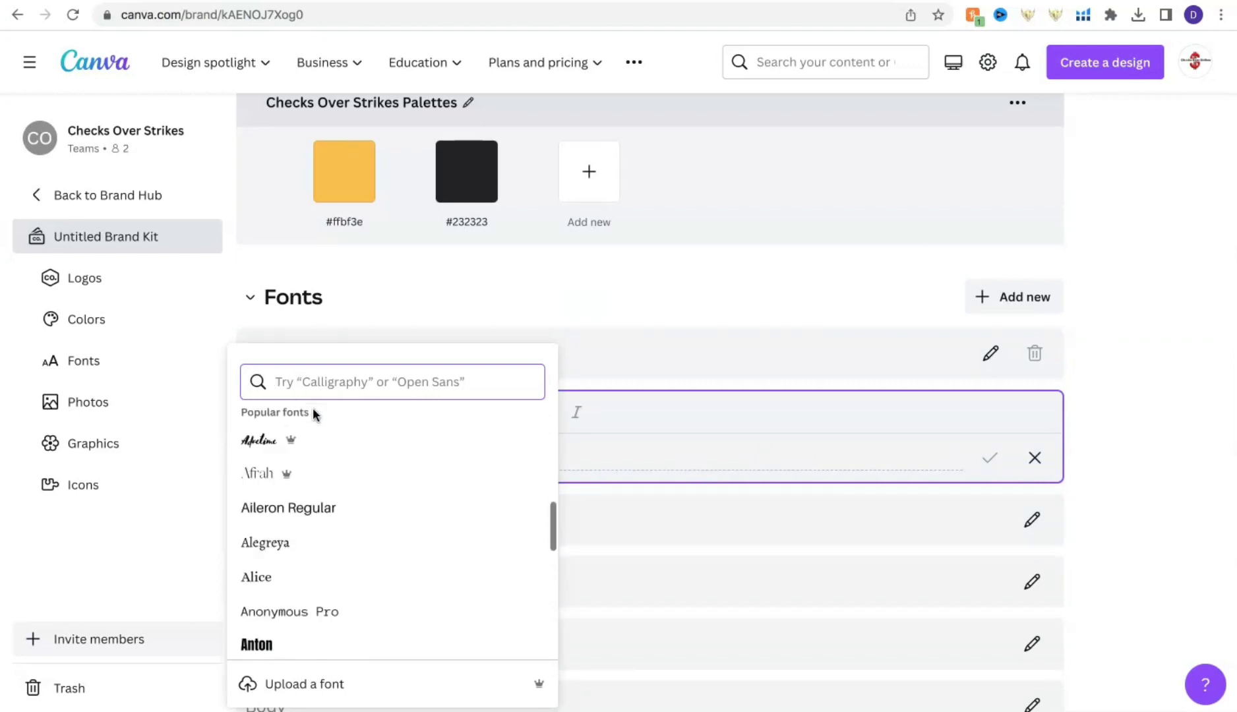
pyautogui.click(268, 489)
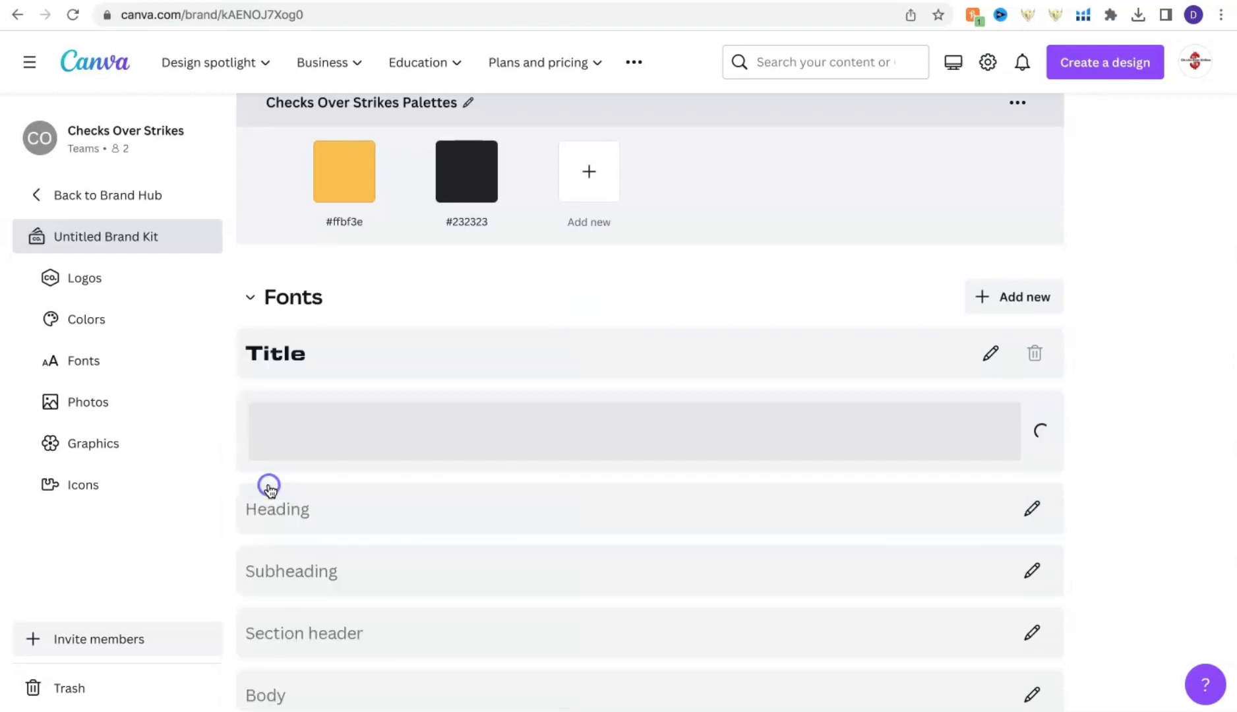
pyautogui.click(398, 509)
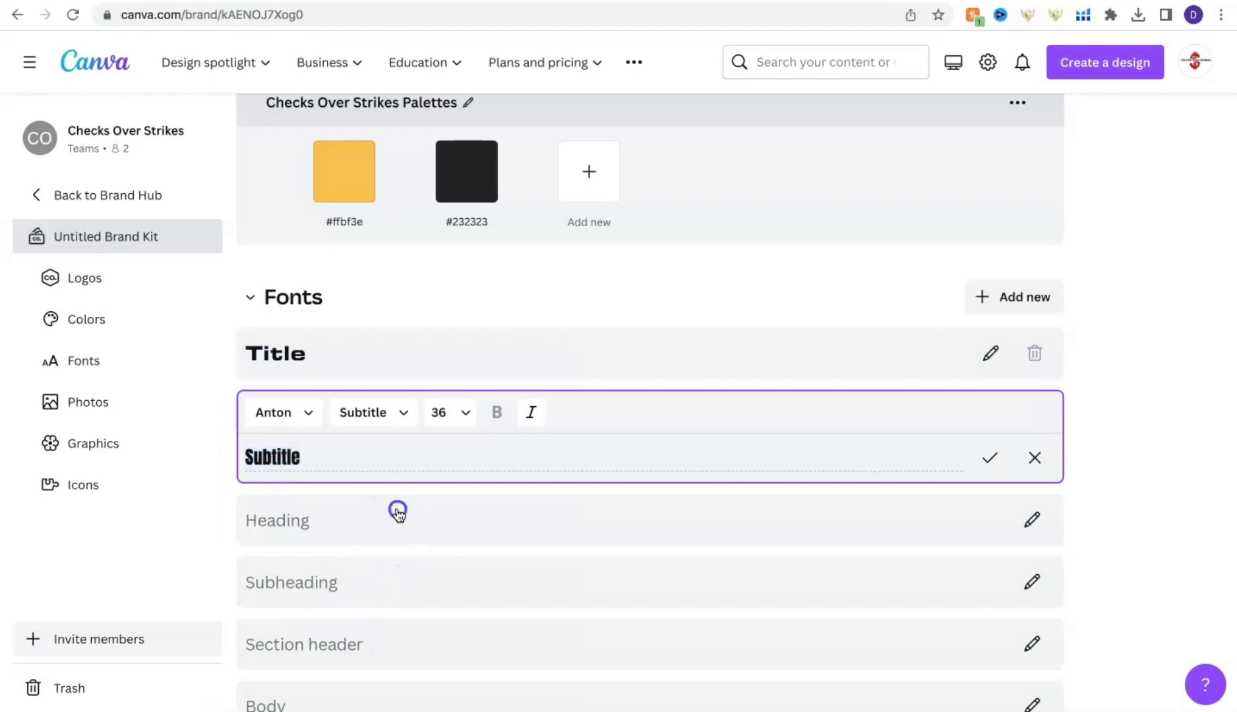
# Try out Translate from the home page and write "Hello im going to translate this" in the sample design's speech bubble.
pyautogui.scroll(4, 759, 555)
pyautogui.hotkey('alt', 'Left')
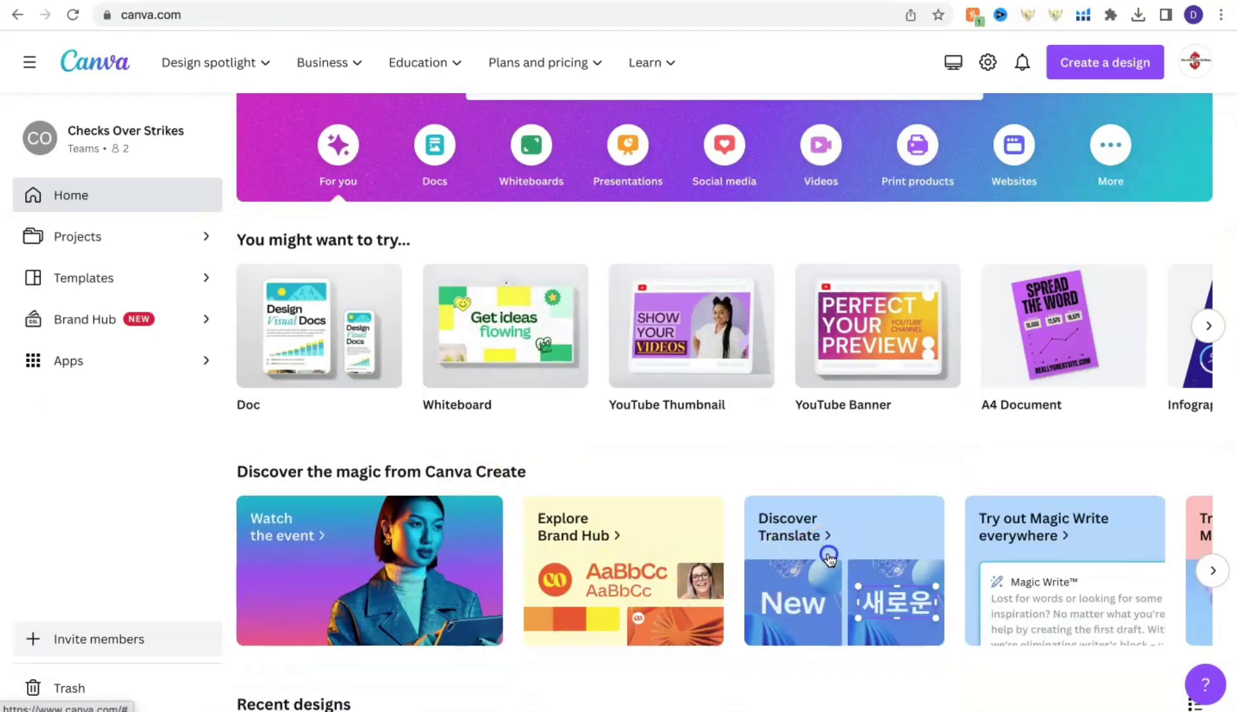
pyautogui.click(830, 560)
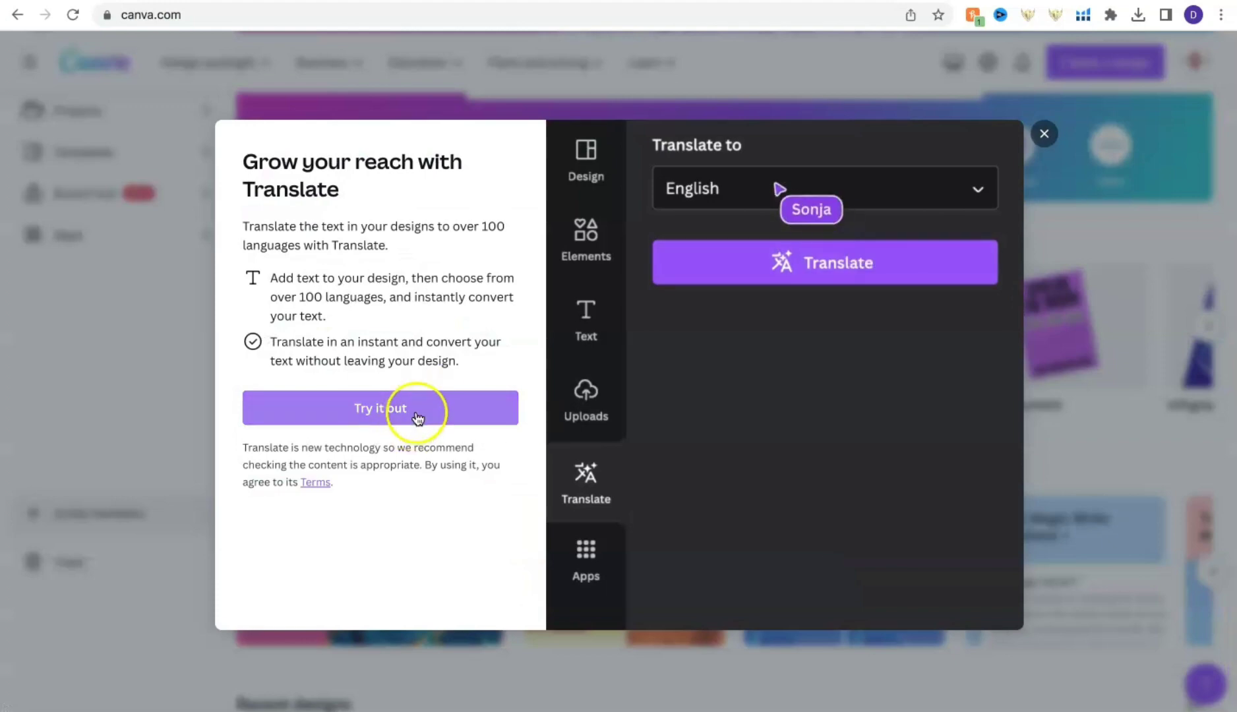
pyautogui.click(418, 415)
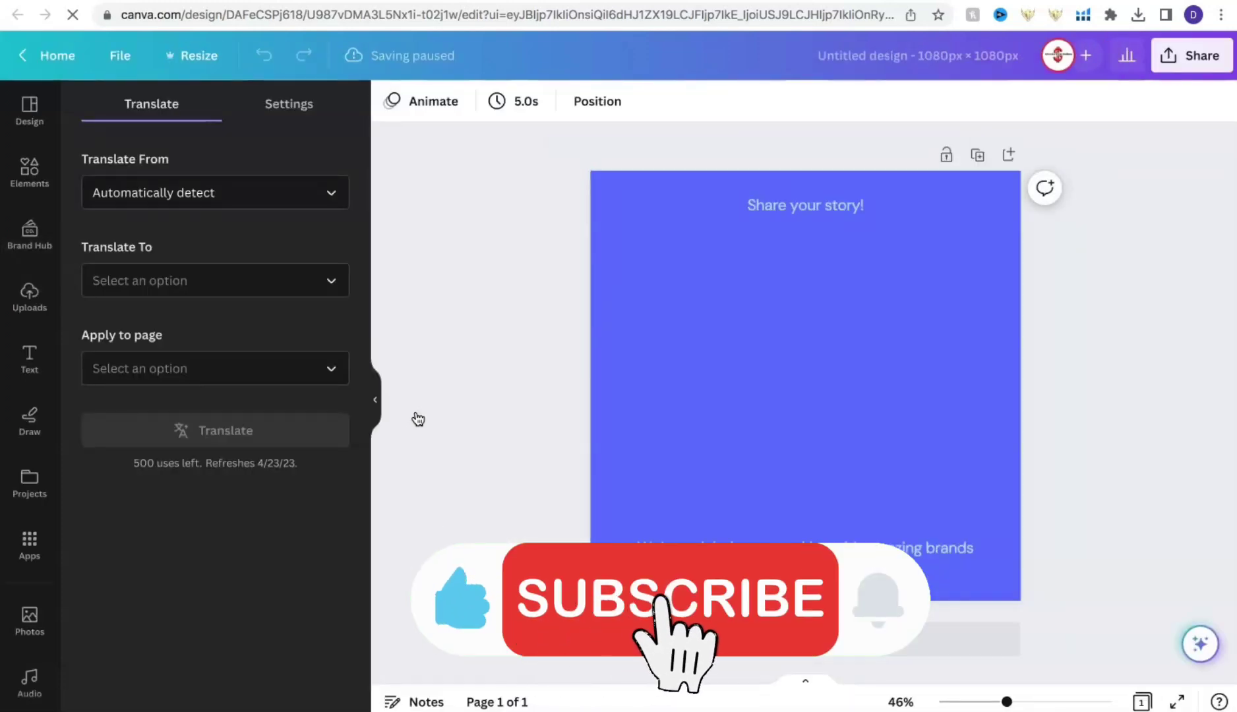
pyautogui.write('im')
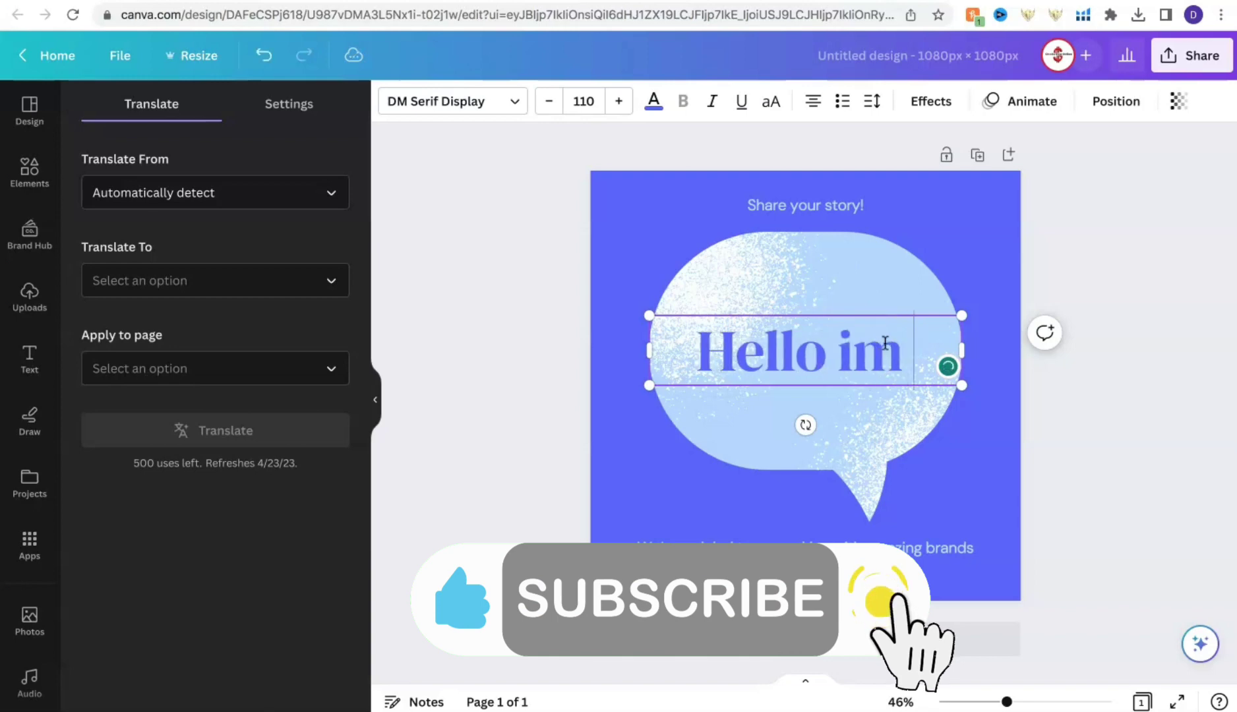
pyautogui.write(' going to translate this')
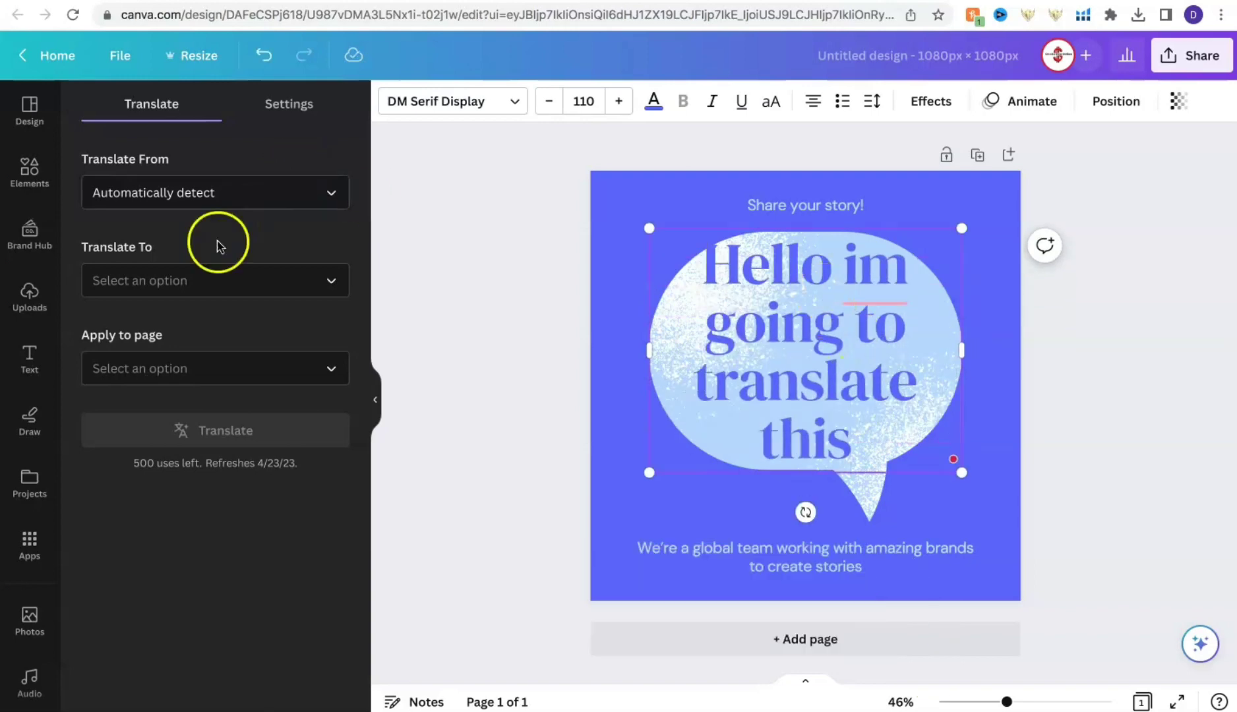
# Translate page 1 of the design into Arabic with automatic source language detection.
pyautogui.click(179, 280)
pyautogui.scroll(-1, 125, 416)
pyautogui.click(116, 417)
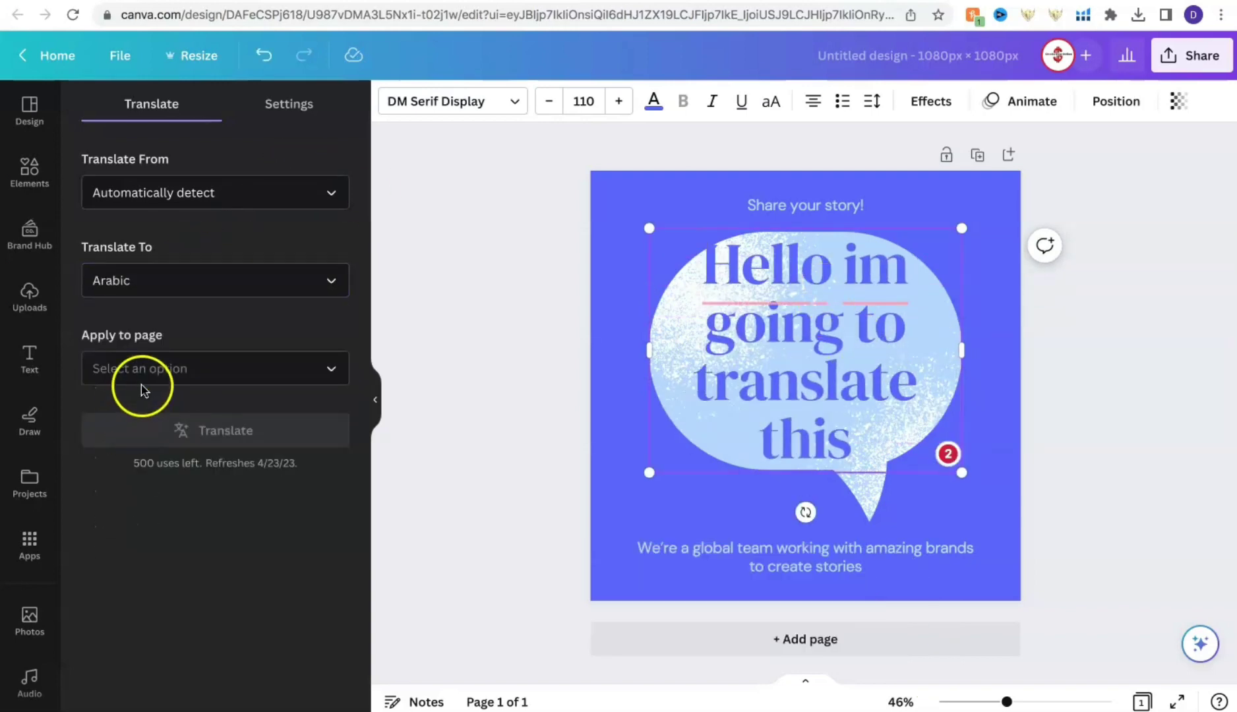
pyautogui.click(163, 368)
pyautogui.click(165, 415)
pyautogui.click(197, 430)
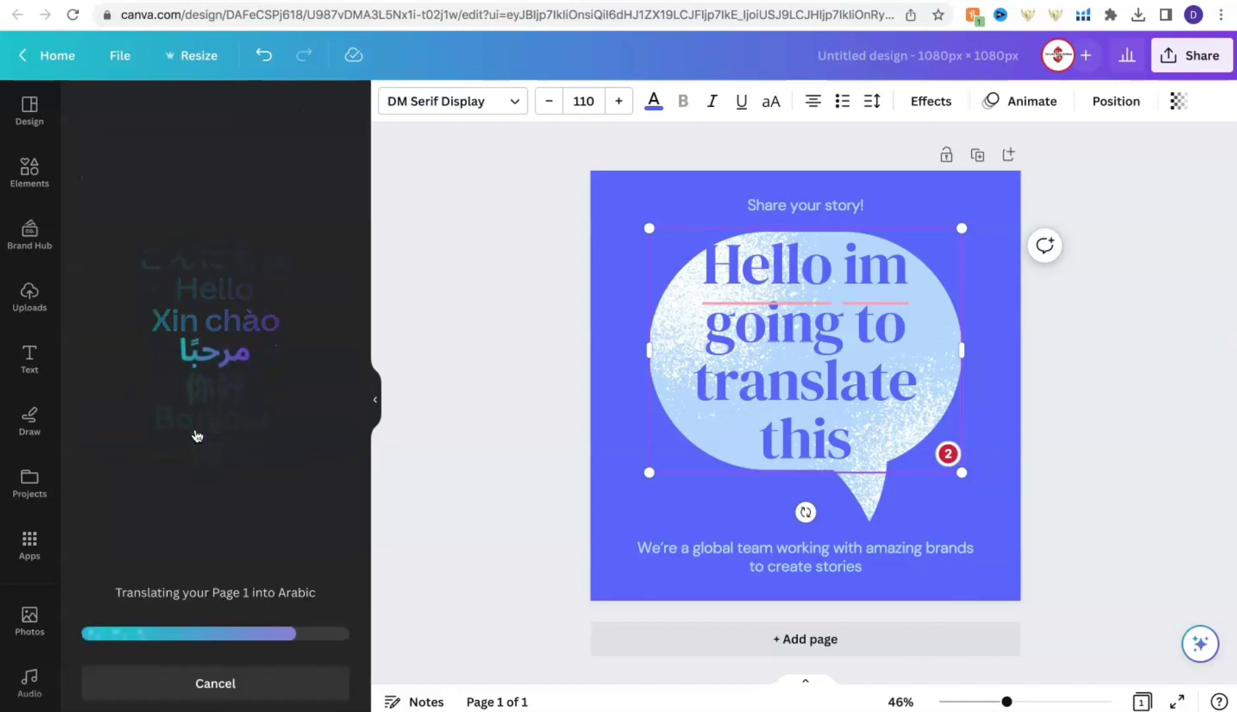
pyautogui.click(754, 378)
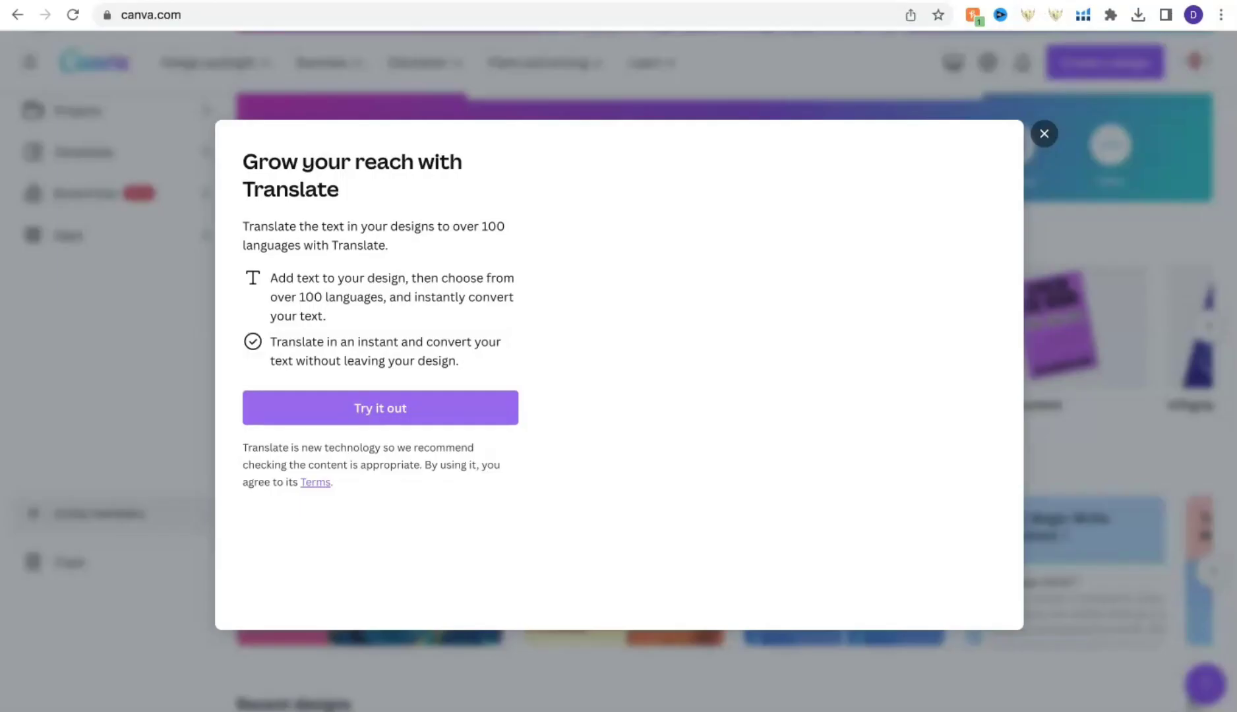
# Try out Magic Write from the home page and generate text from the prompt "create 7 day content calender for building wealth".
pyautogui.press('Escape')
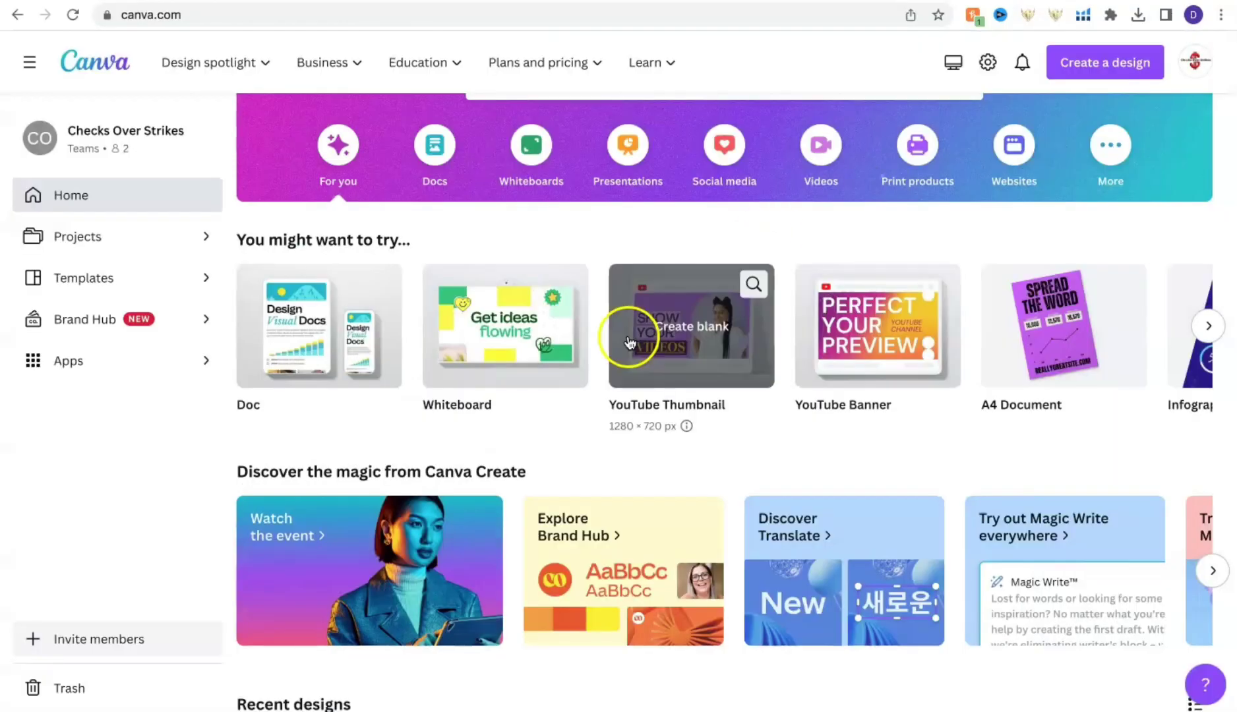
pyautogui.click(1019, 528)
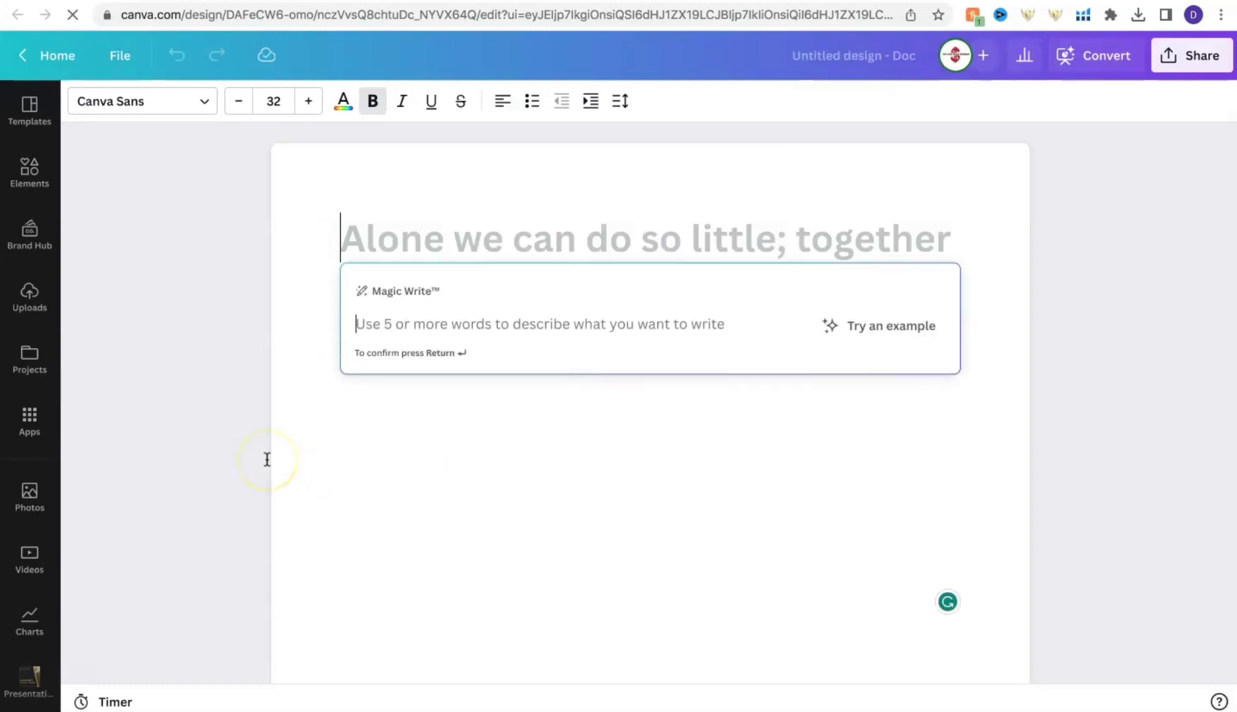
pyautogui.write('cr')
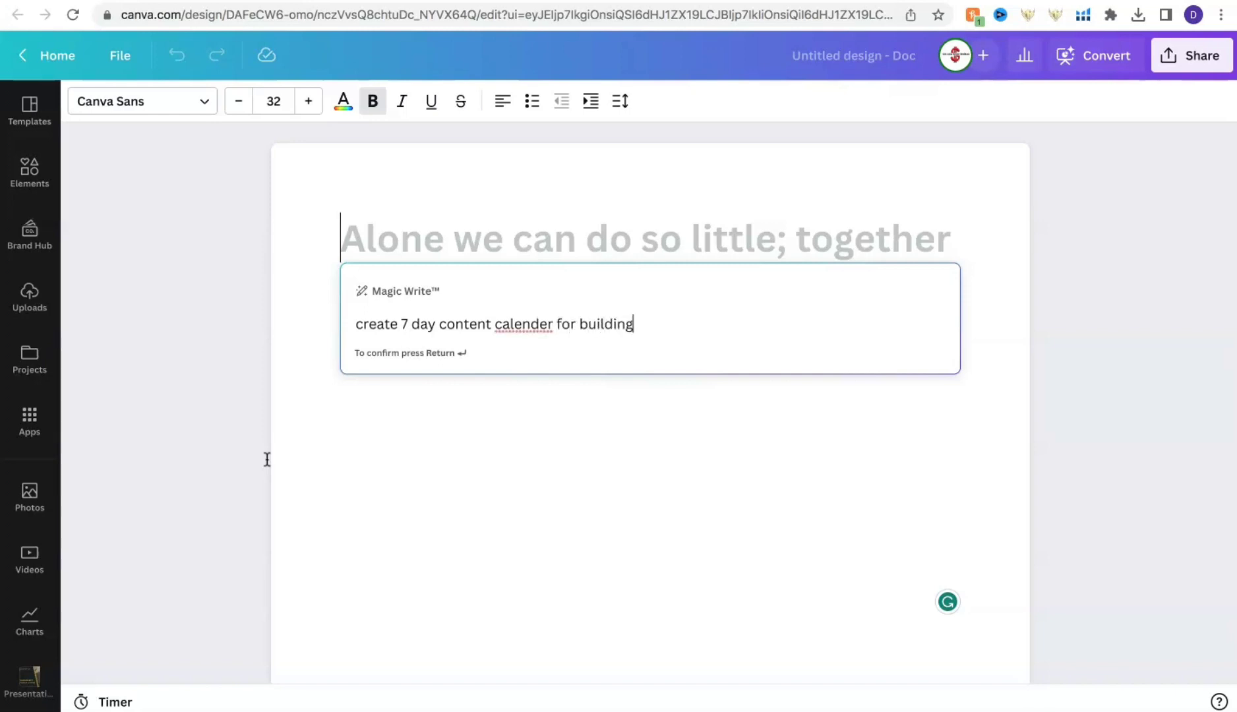
pyautogui.press('Return')
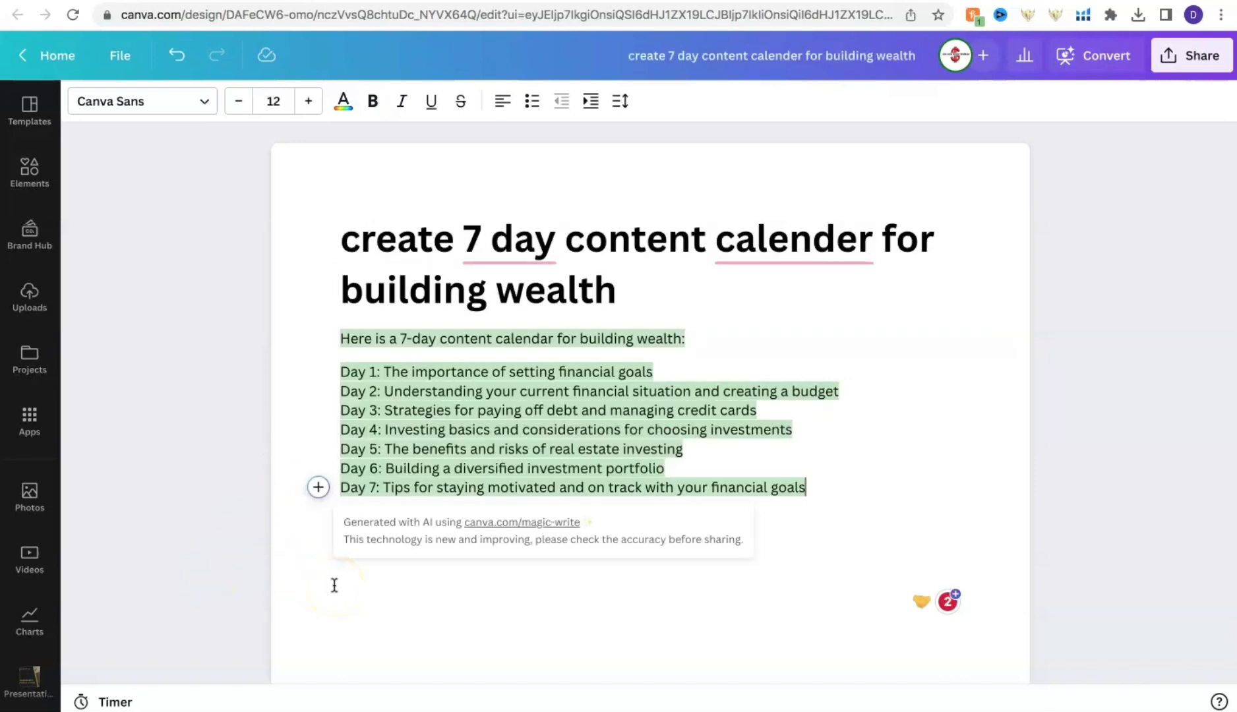
# Generate additional text below the Day 7 line with the Magic Write prompt "provide more details".
pyautogui.click(846, 317)
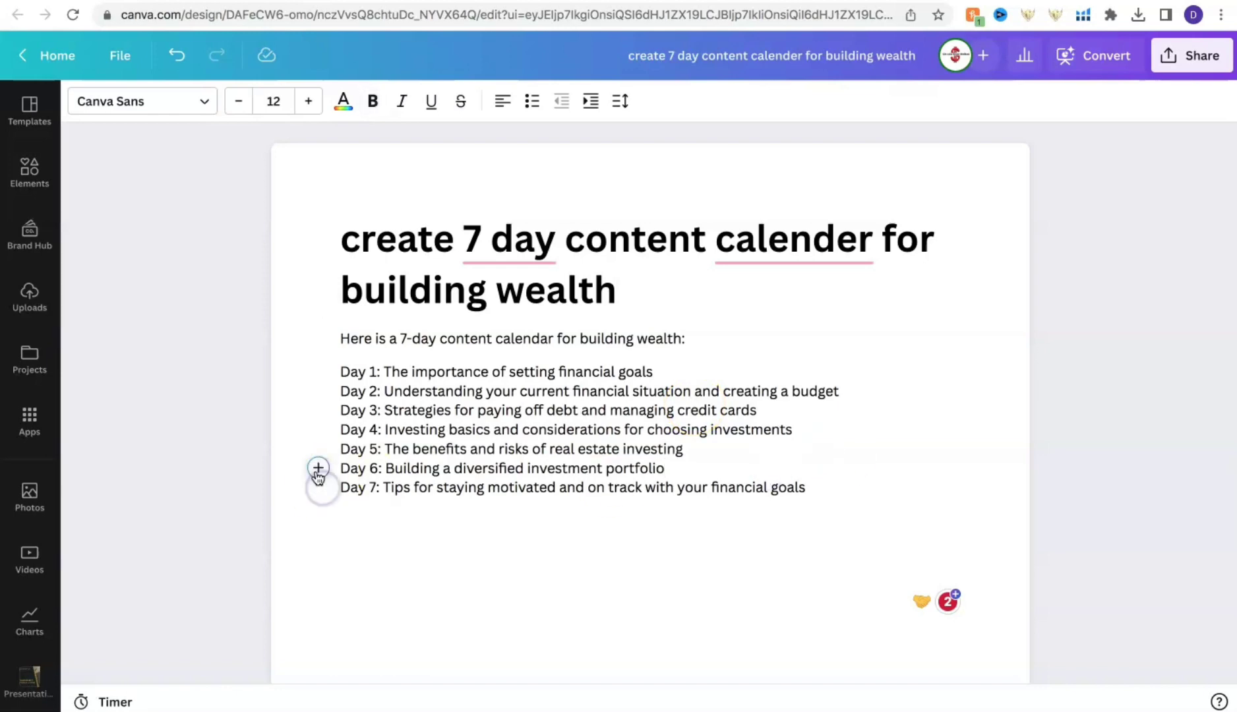
pyautogui.click(318, 488)
pyautogui.write('pri')
pyautogui.press('BackSpace')
pyautogui.write('ovide more details')
pyautogui.hotkey('ctrl', 'a')
pyautogui.write('proiv')
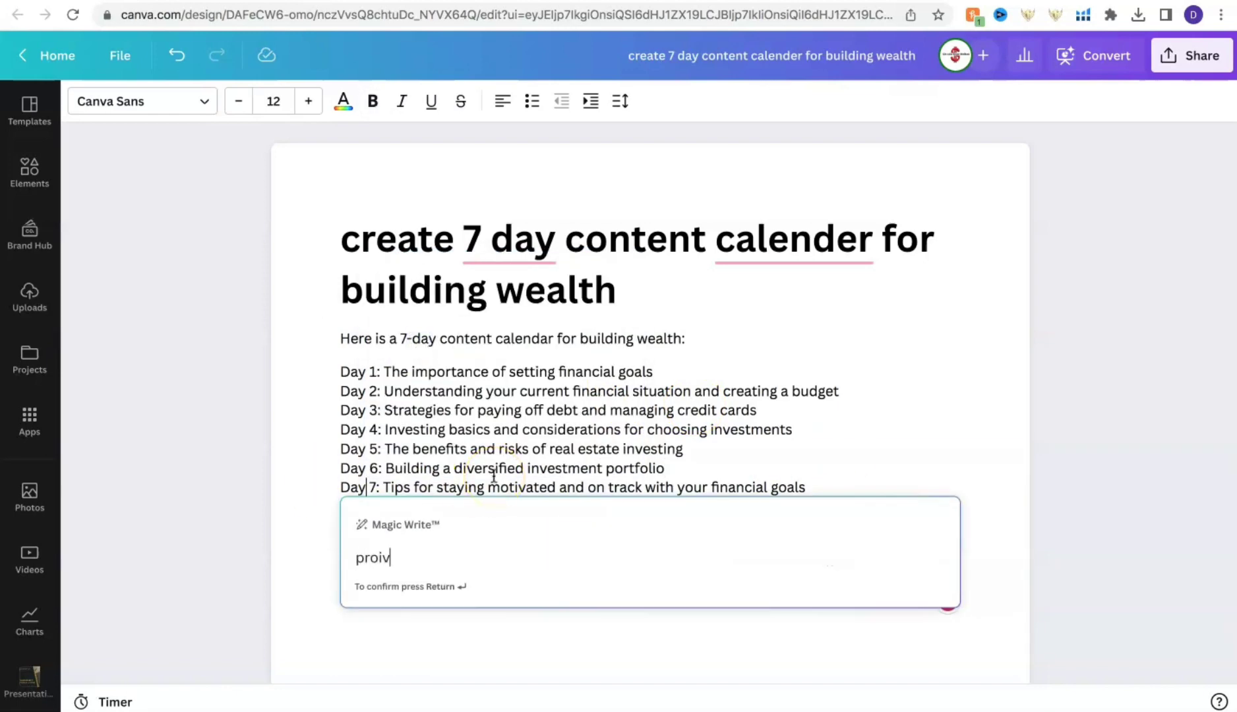
pyautogui.write('de more details')
pyautogui.press('Return')
# Choose to add a Design block at the Day 7 line of the document.
pyautogui.click(318, 470)
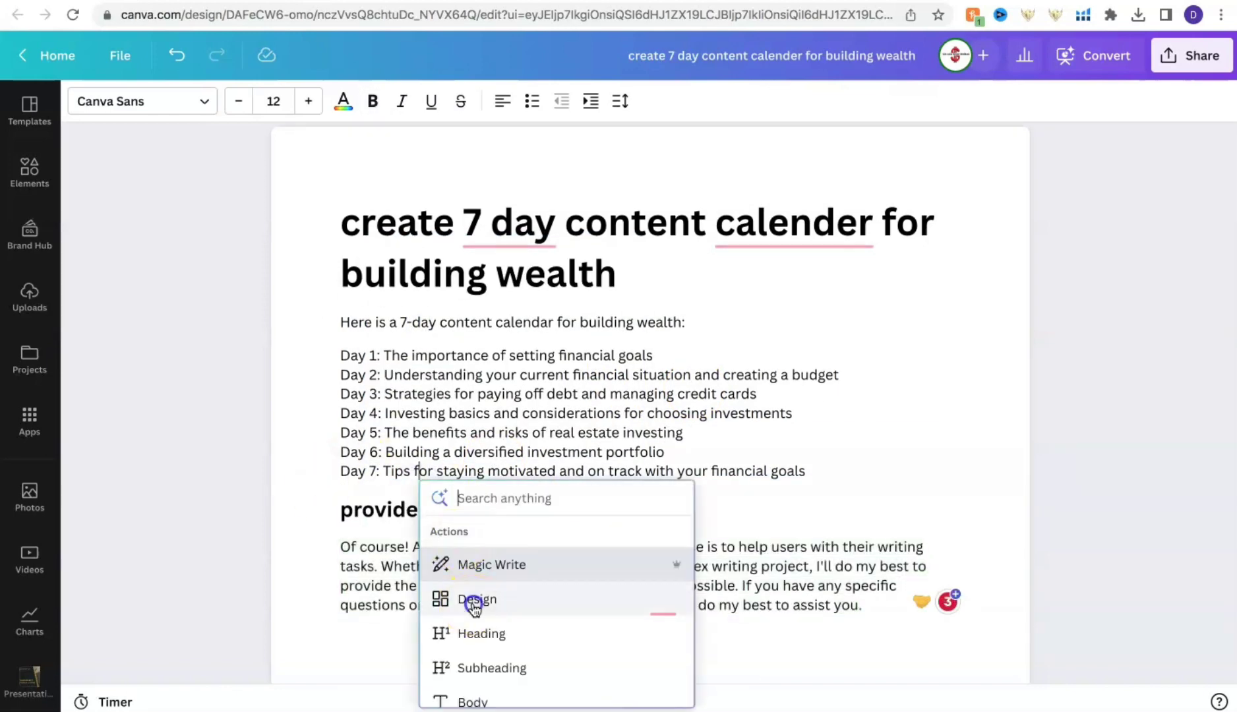
pyautogui.click(473, 608)
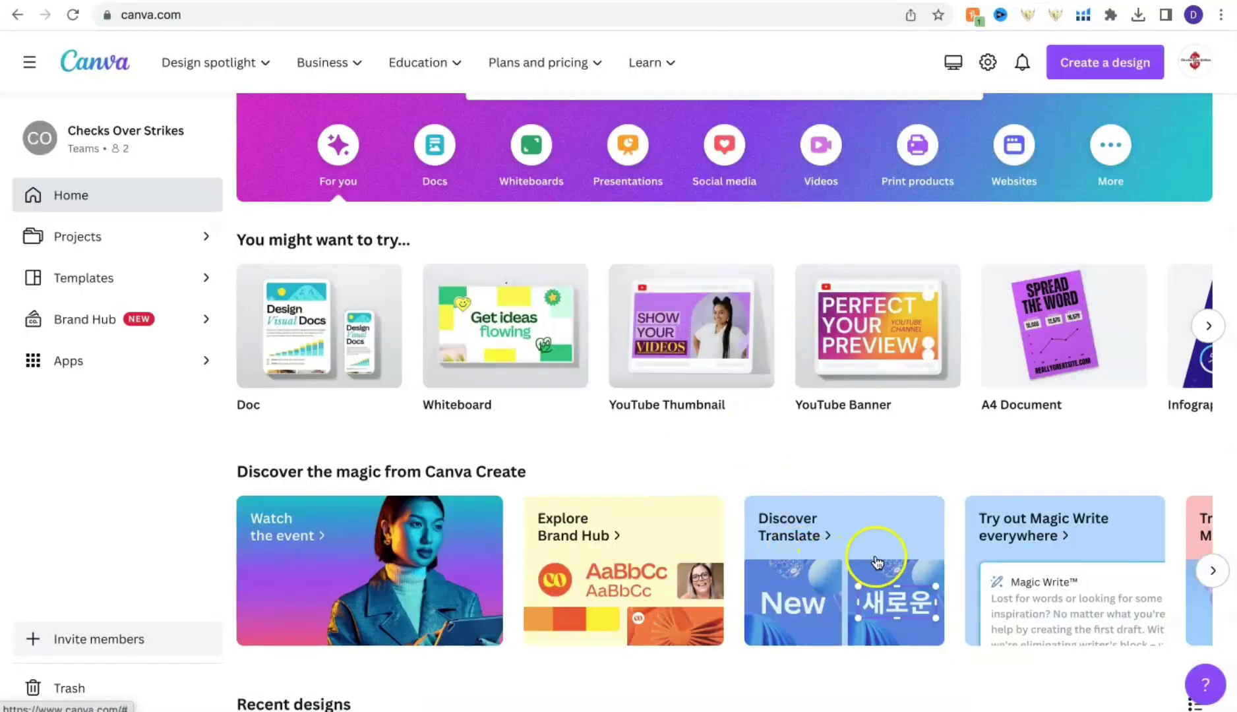
# Try out Magic Edit from the home page and brush over the flower and its lower stem at brush size 20.
pyautogui.hscroll(2, 877, 562)
pyautogui.hscroll(5, 877, 562)
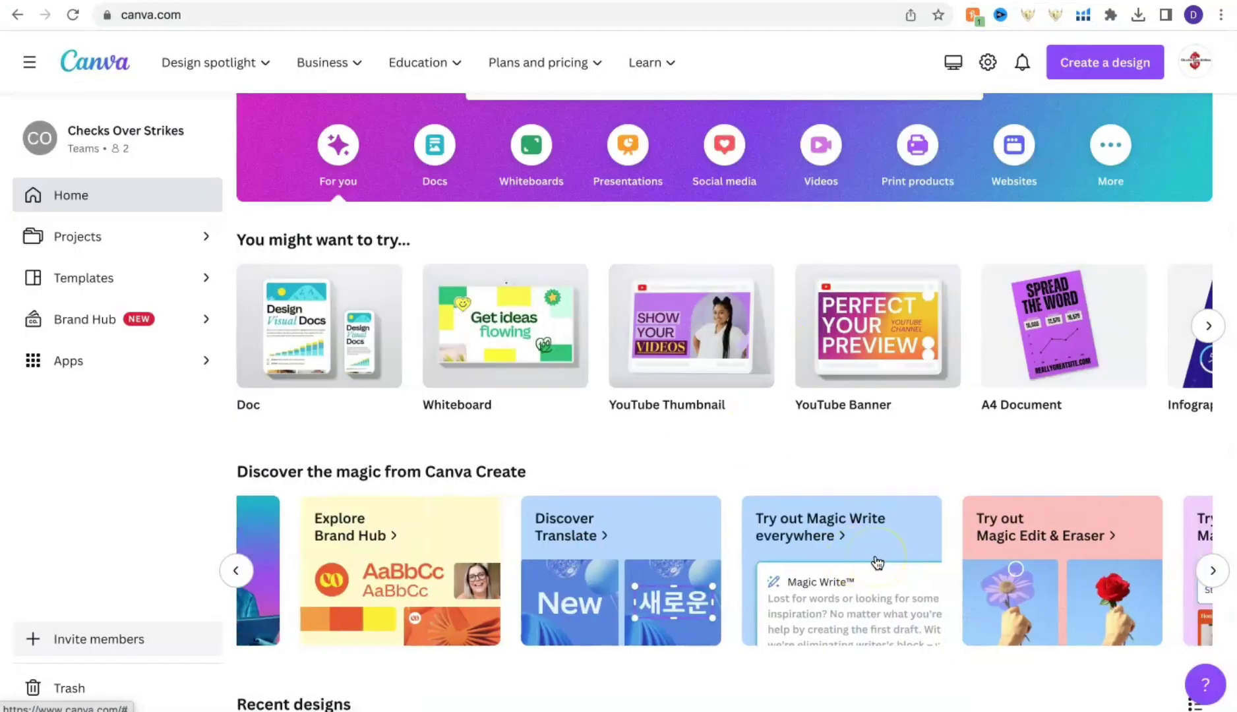
pyautogui.click(939, 554)
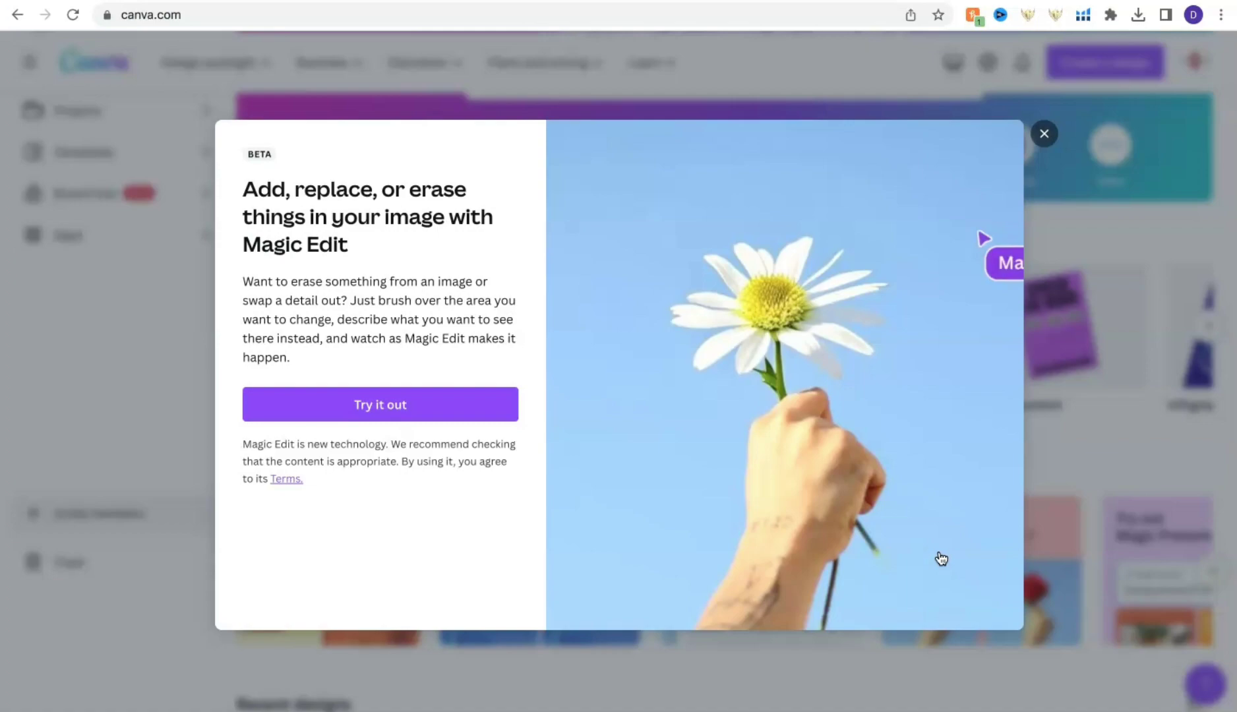
pyautogui.click(392, 413)
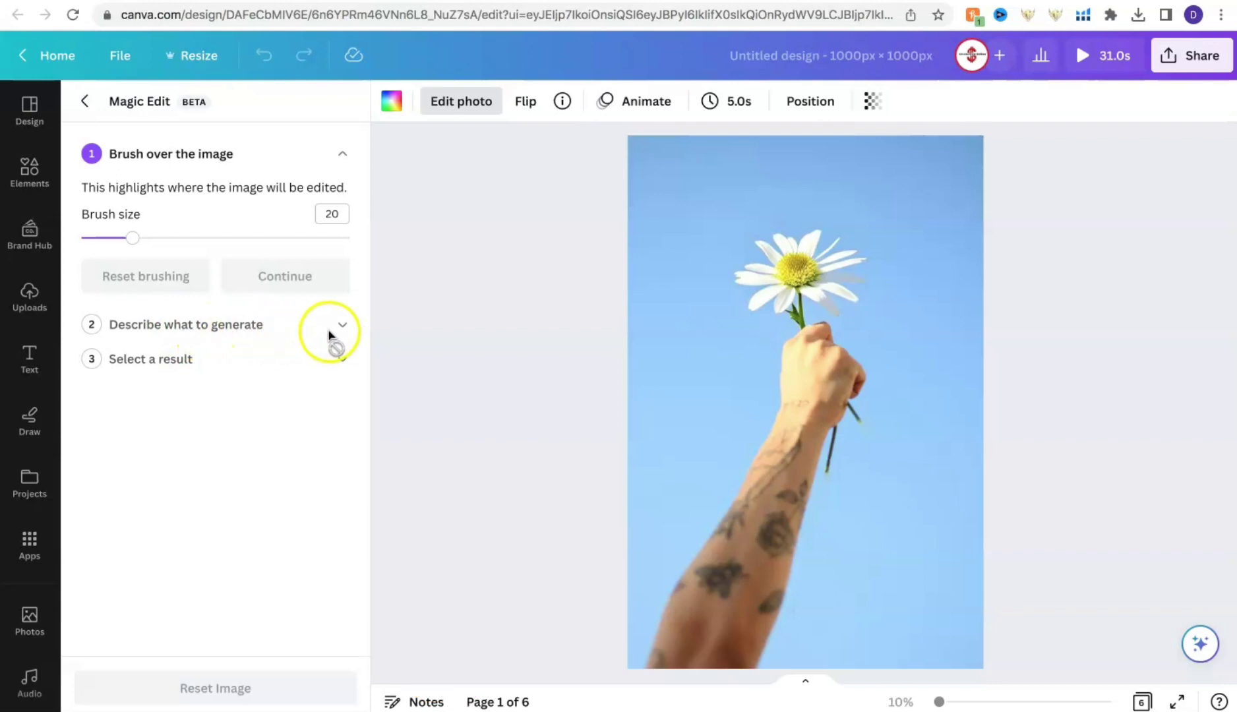
pyautogui.moveTo(778, 278)
pyautogui.mouseDown()
pyautogui.moveTo(846, 240)
pyautogui.moveTo(757, 273)
pyautogui.moveTo(774, 300)
pyautogui.moveTo(839, 262)
pyautogui.moveTo(812, 278)
pyautogui.moveTo(828, 292)
pyautogui.moveTo(787, 293)
pyautogui.mouseUp()
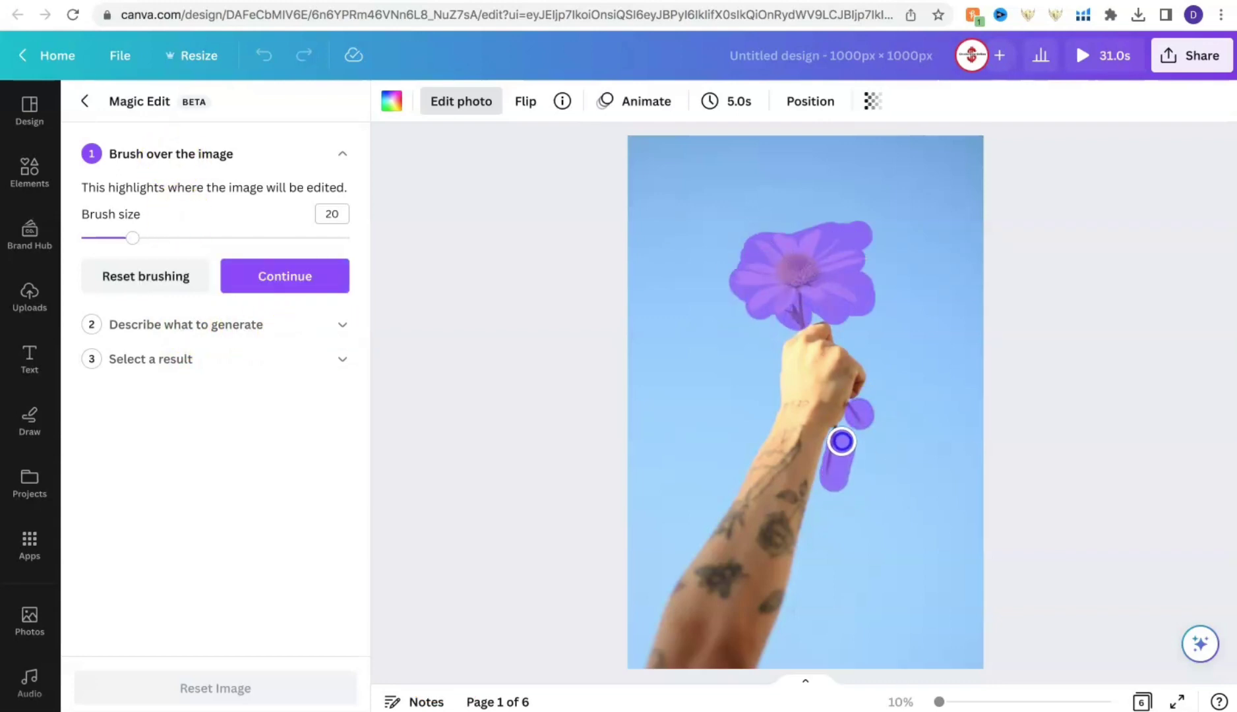
# Generate a Magic Edit replacement for the brushed areas with the description "put a trophy in the persons hand".
pyautogui.click(276, 275)
pyautogui.write('put')
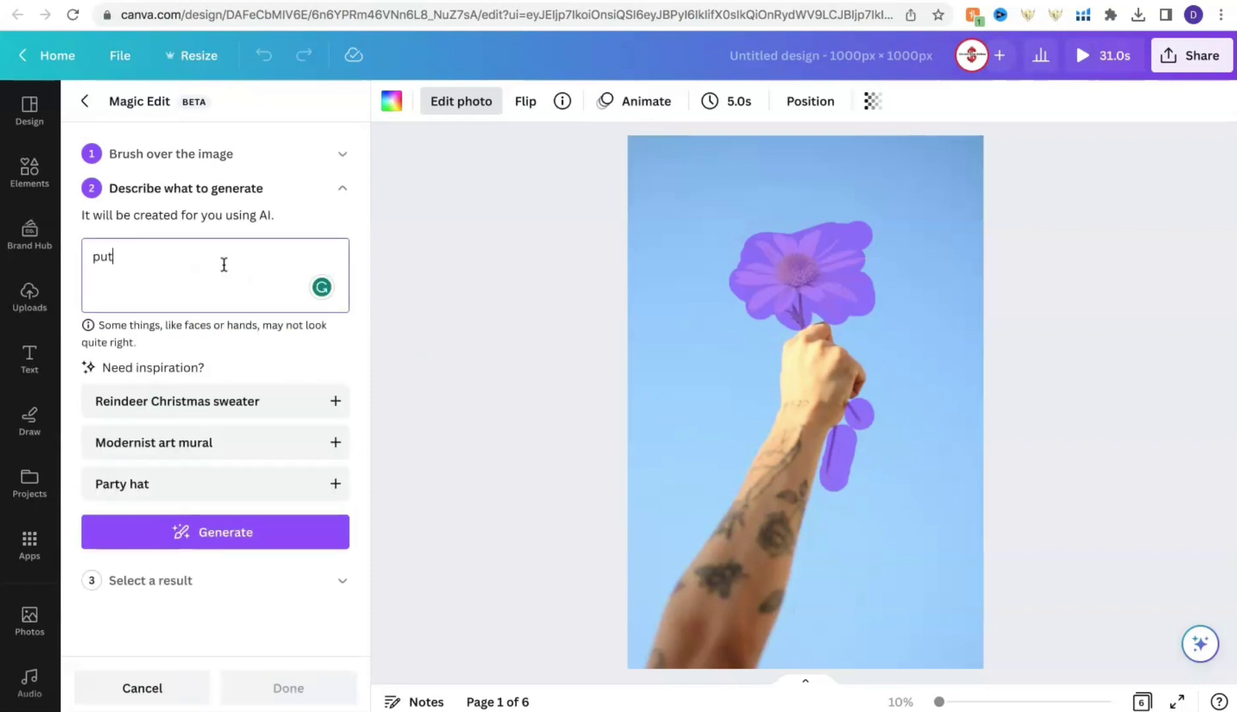
pyautogui.write(' a trophy in the persons h')
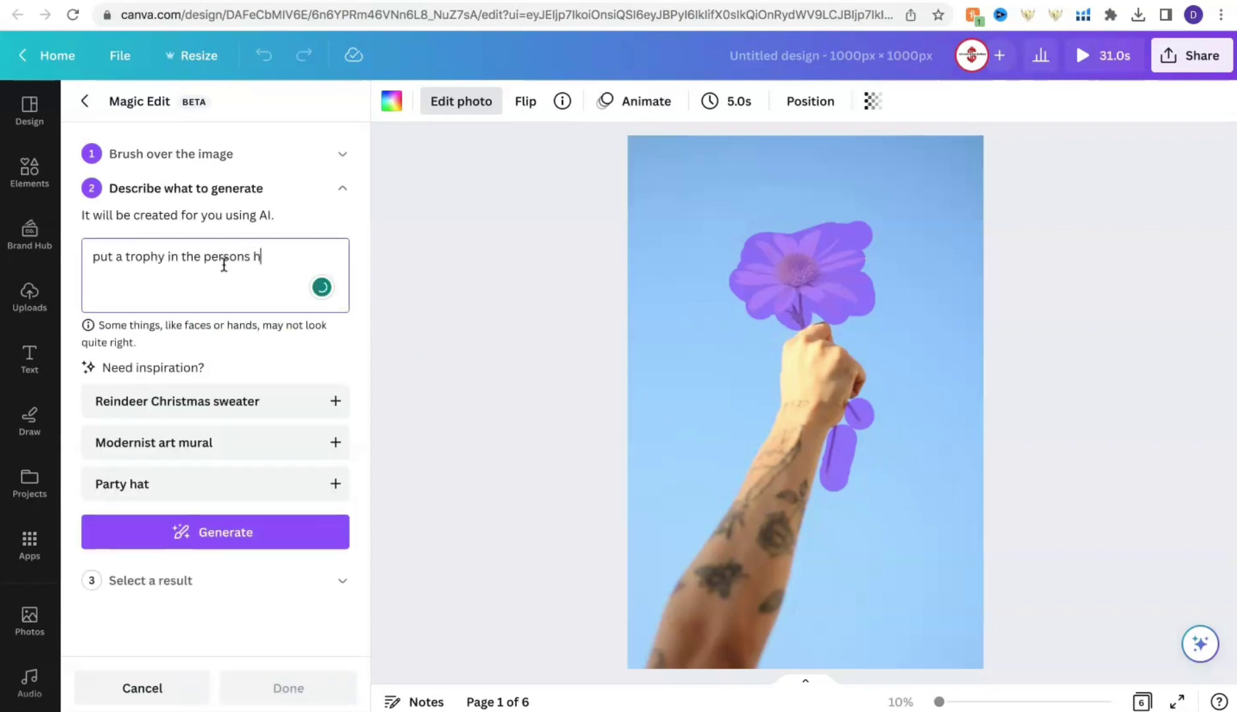
pyautogui.write('and')
pyautogui.click(198, 531)
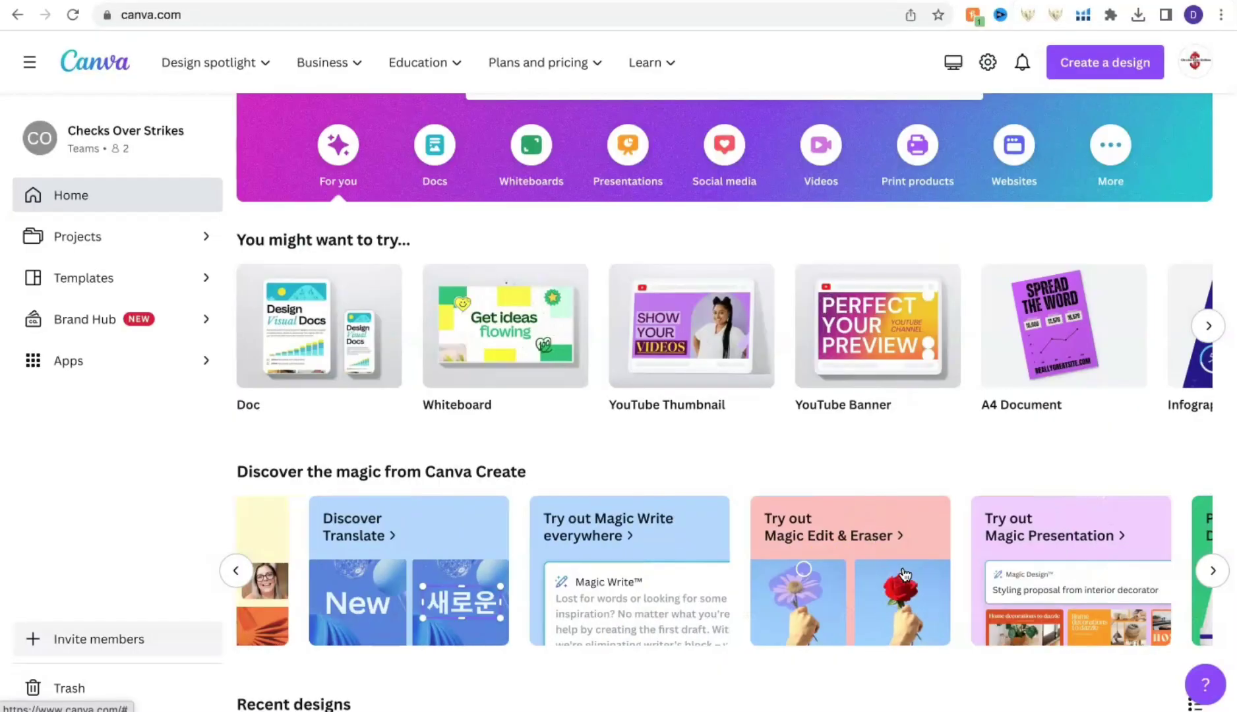
# Try out Magic Presentation with the prompt "create a presentation on financial literacy teaching grade 1 and use cartoons".
pyautogui.click(949, 548)
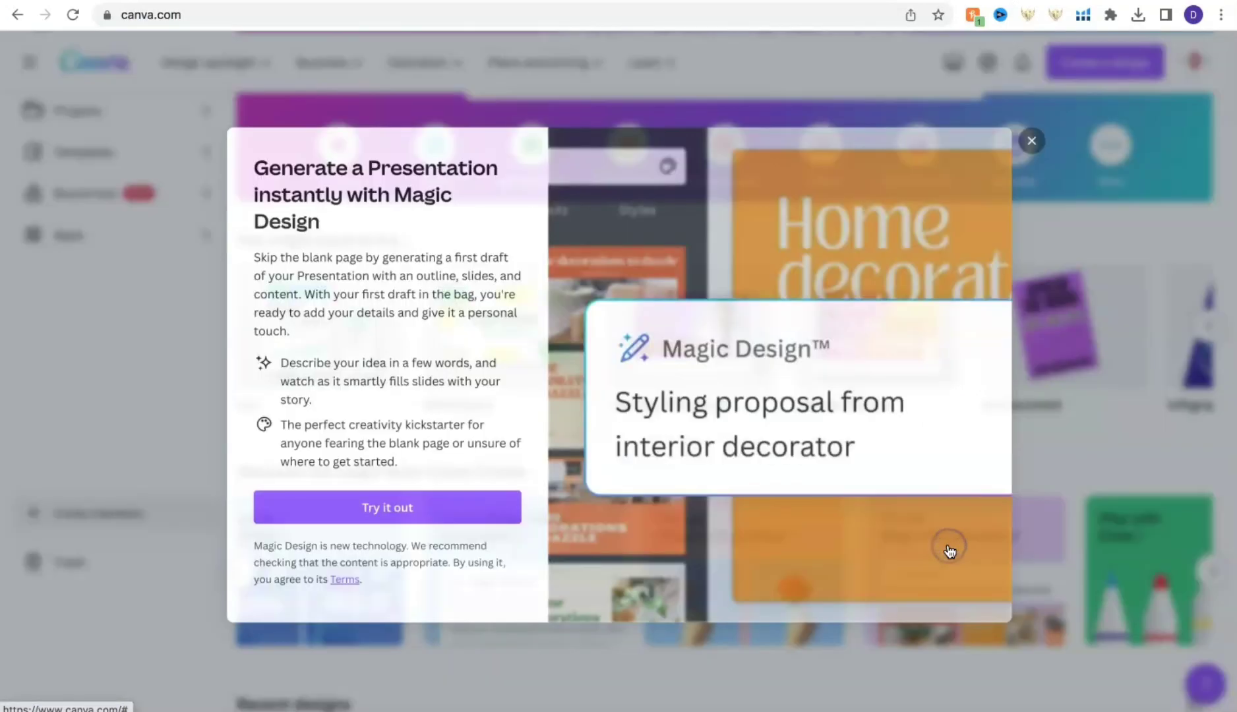
pyautogui.click(449, 519)
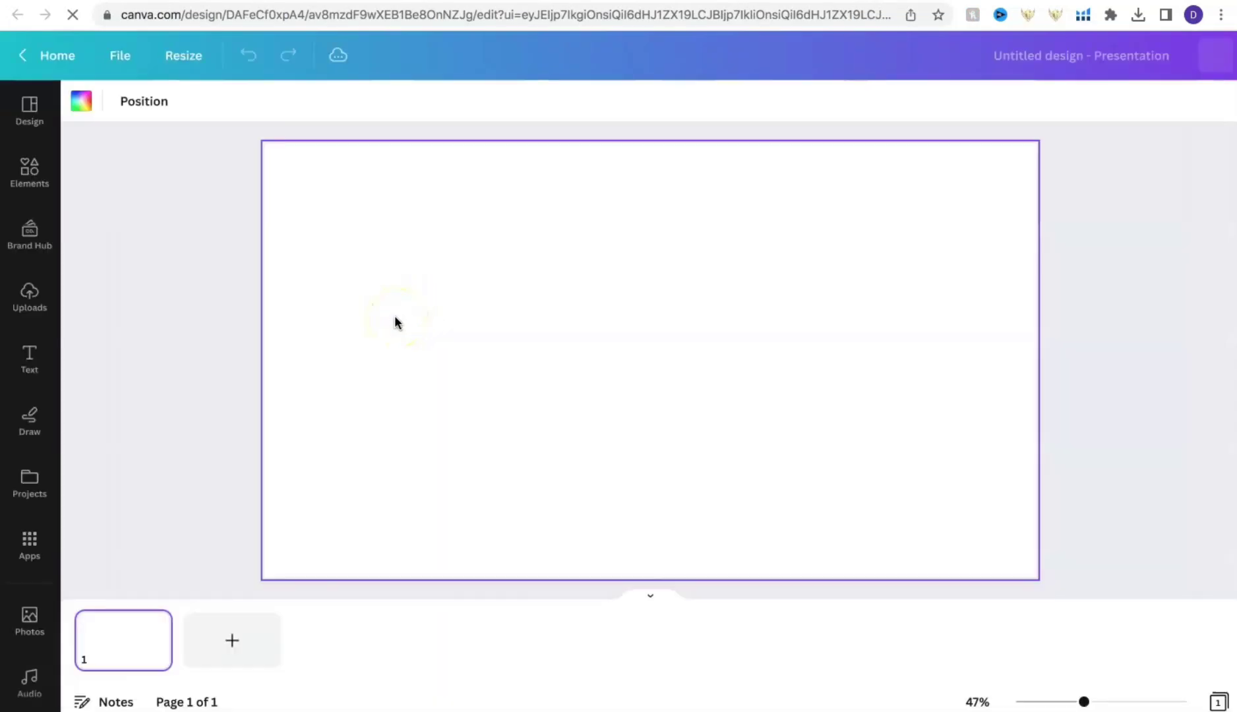
pyautogui.write('create a presentation on financial literacy teachi')
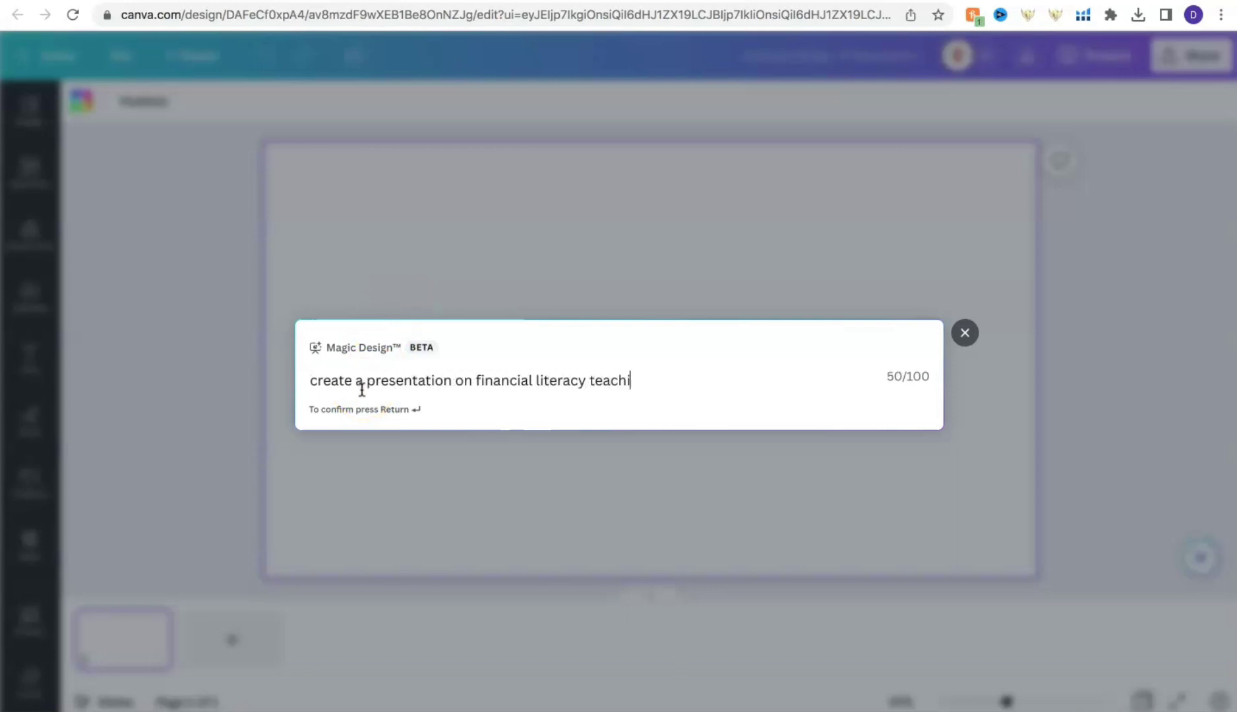
pyautogui.write('ng grade 1 and use car')
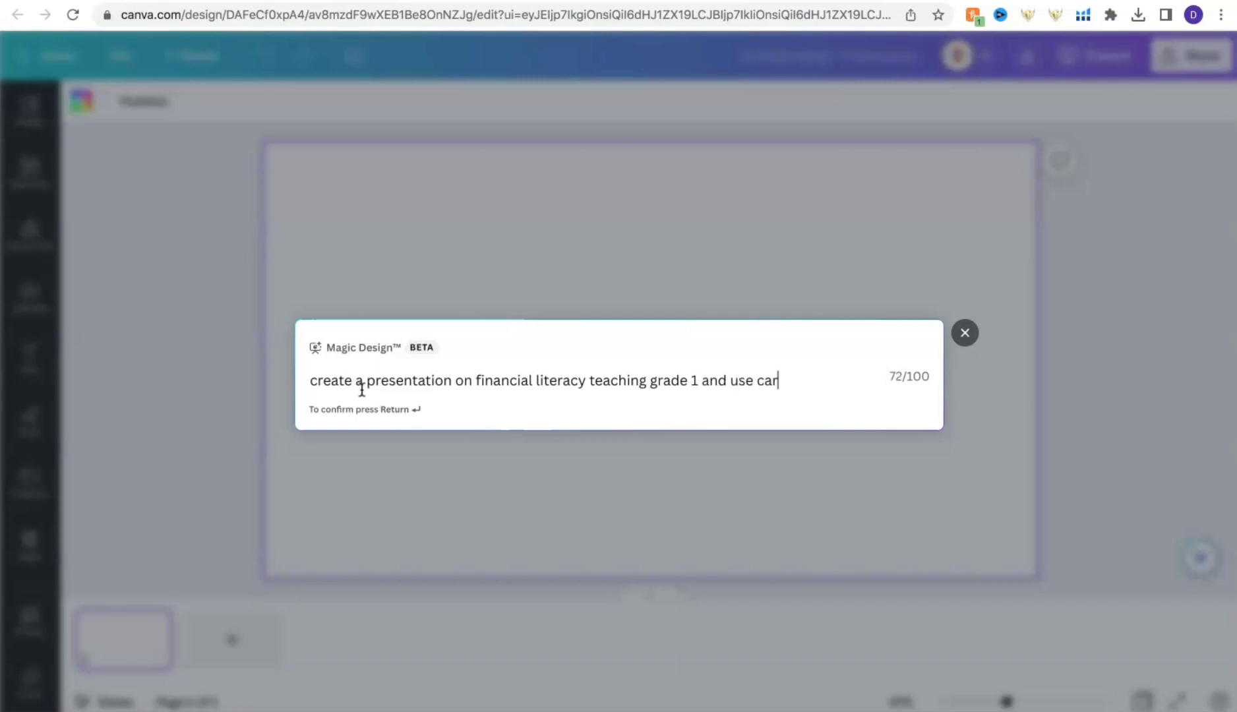
pyautogui.write('toons')
pyautogui.press('Return')
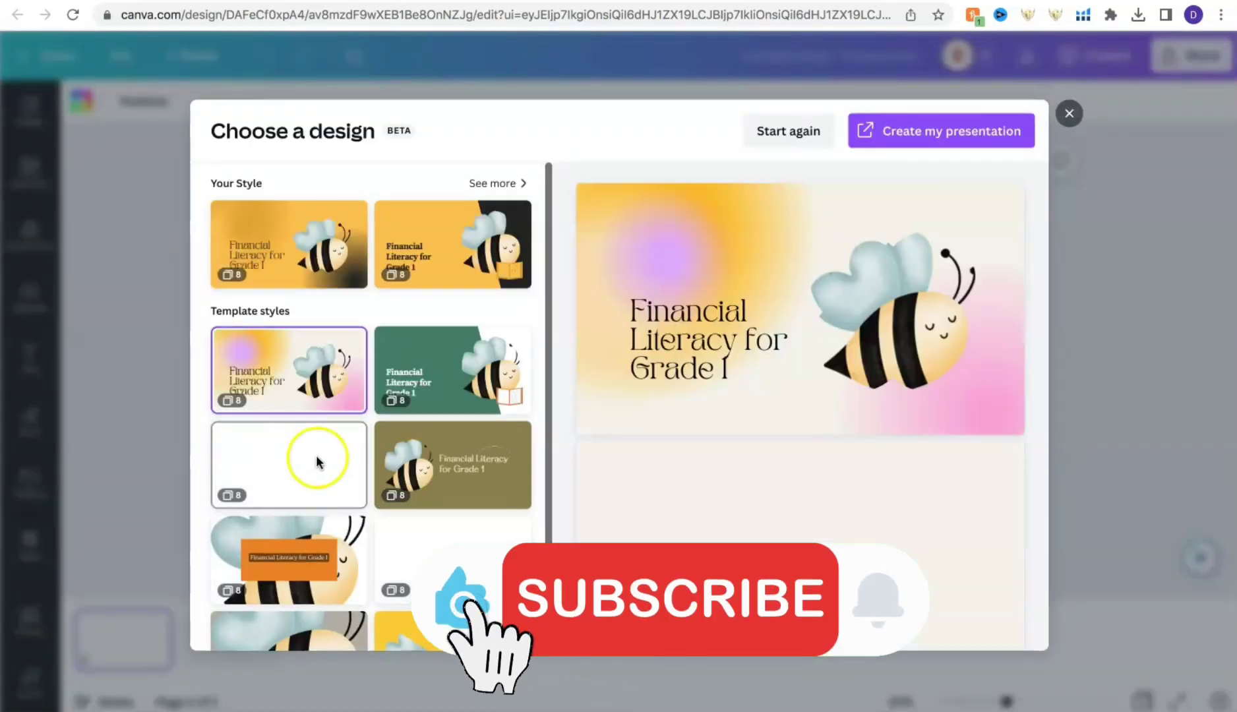
# Preview the slides of the selected orange, purple and pink gradient bee style and create the presentation from it.
pyautogui.click(671, 396)
pyautogui.scroll(-15, 745, 310)
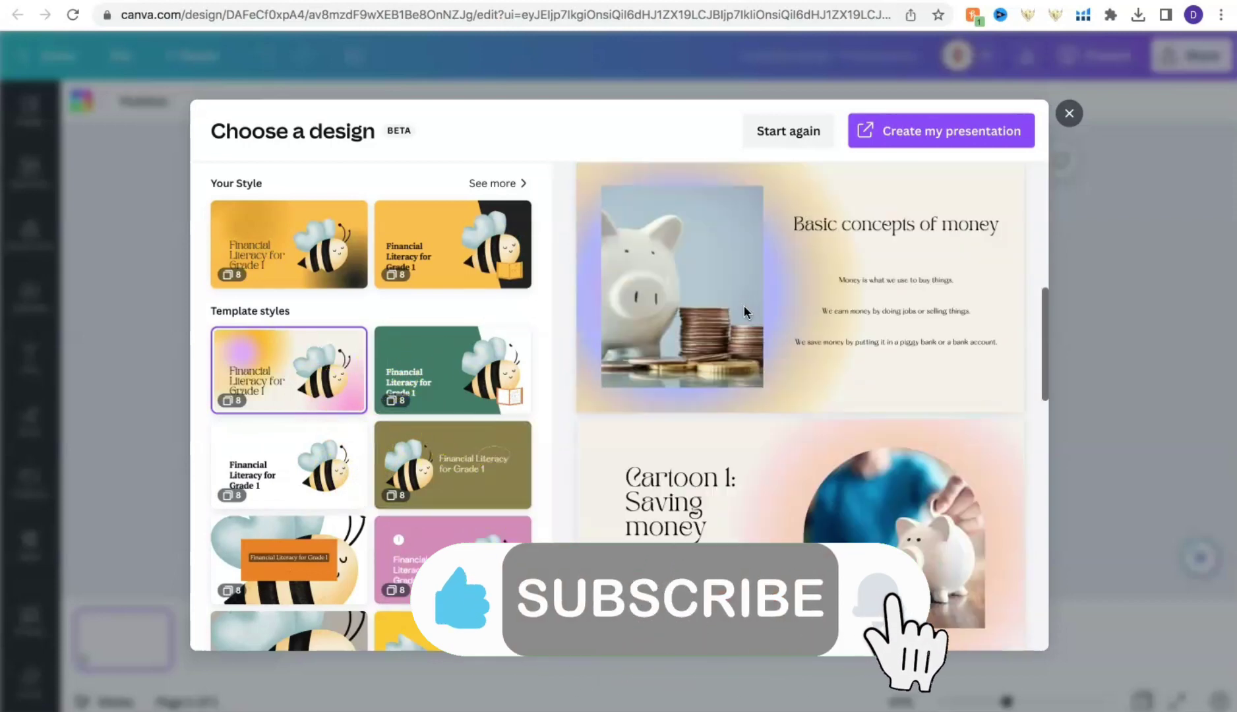
pyautogui.scroll(-5, 744, 312)
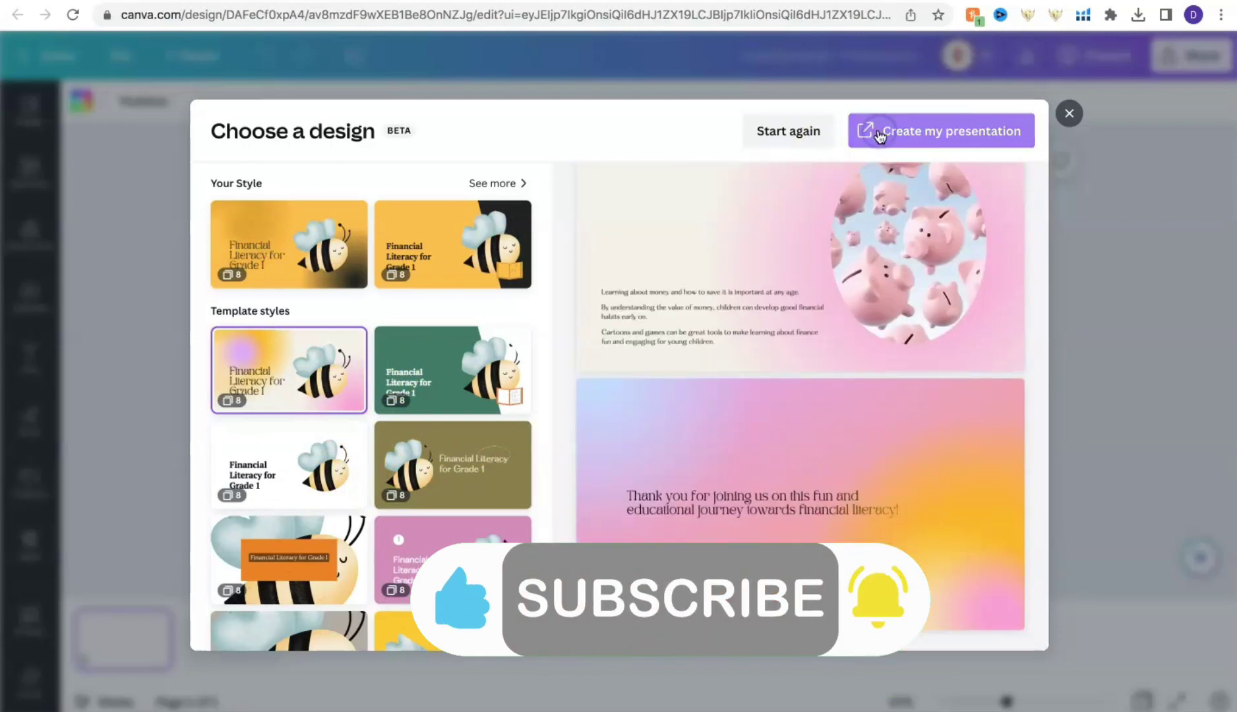
pyautogui.click(941, 130)
pyautogui.click(622, 459)
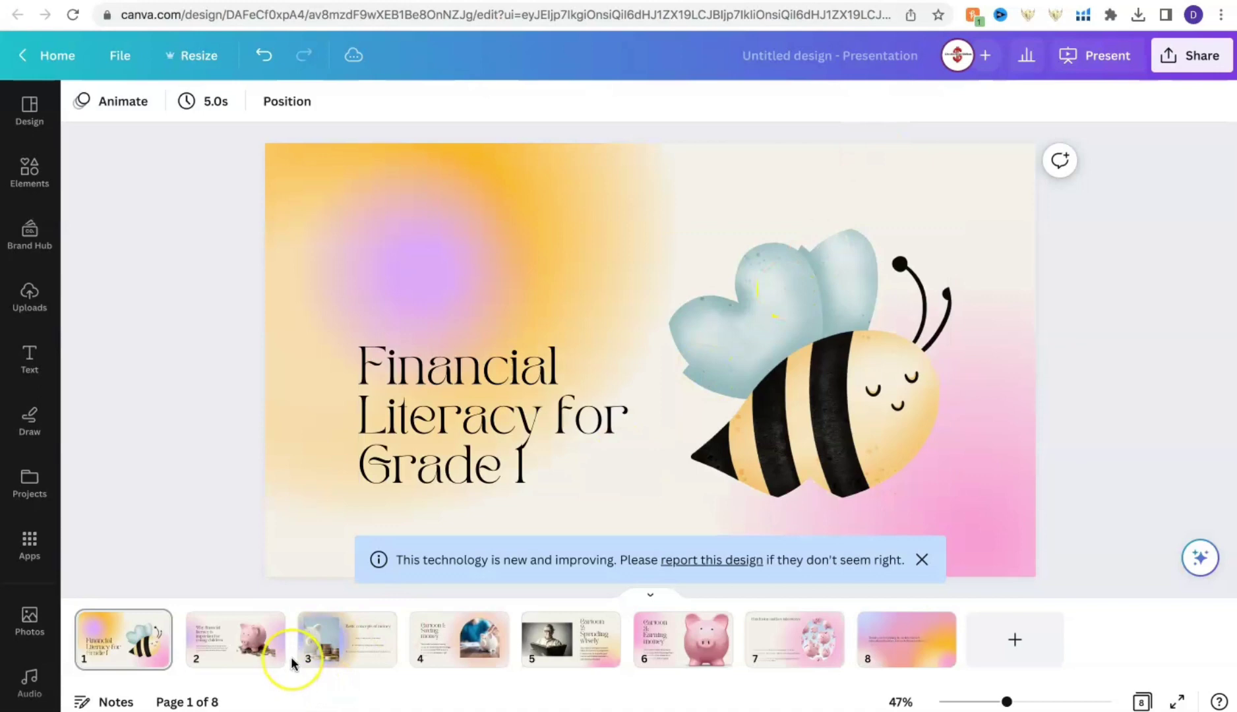
pyautogui.moveTo(290, 658)
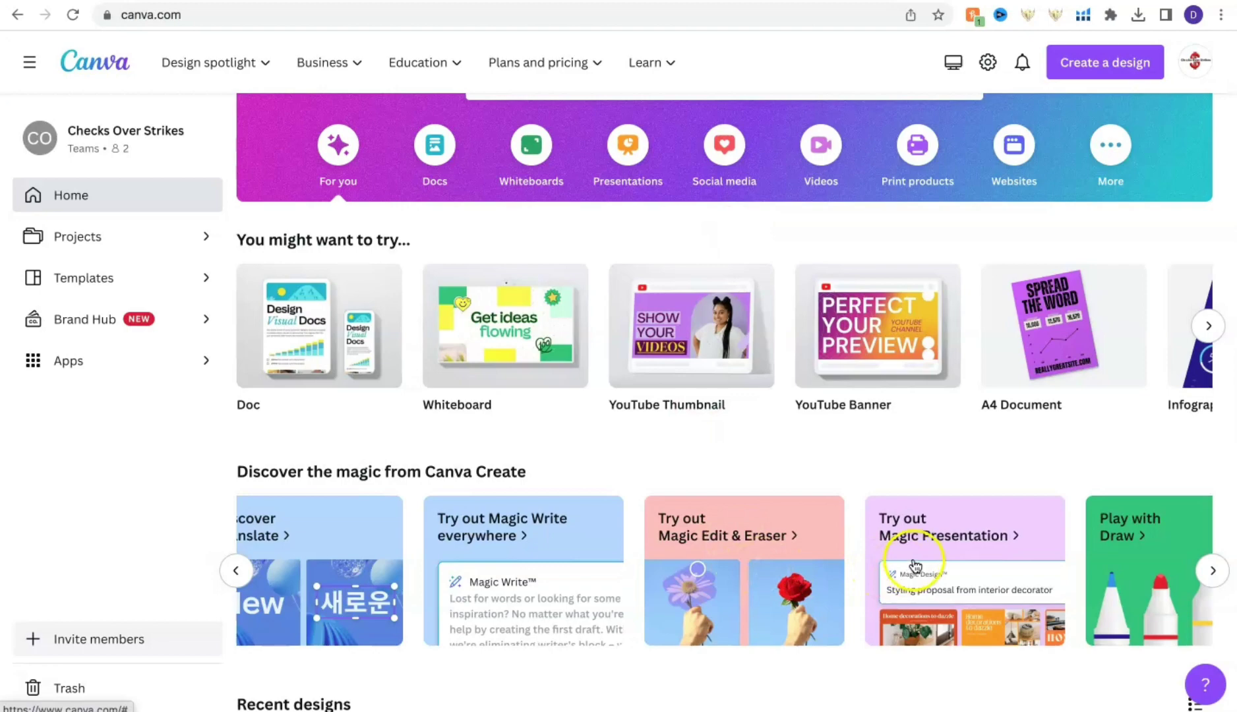
# Try out Draw from the home page and sketch a red four-sided outline in the blank area above the tic-tac-toe grid.
pyautogui.hscroll(3, 948, 571)
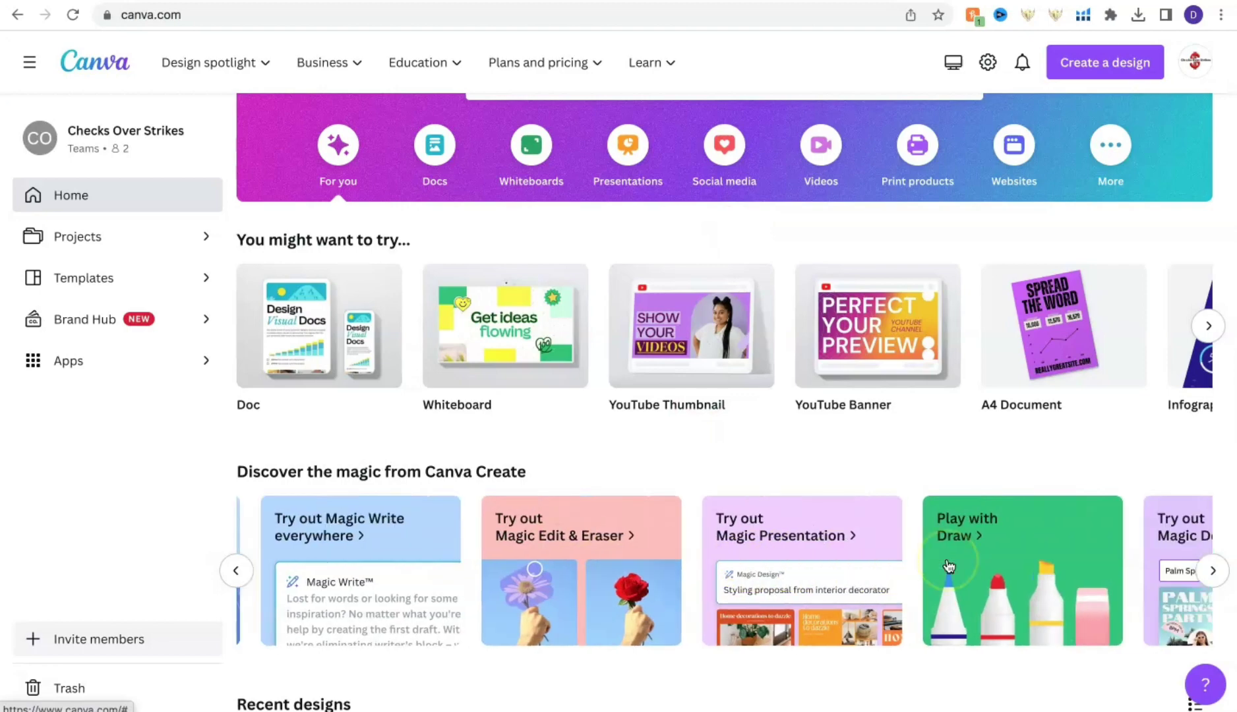
pyautogui.click(983, 570)
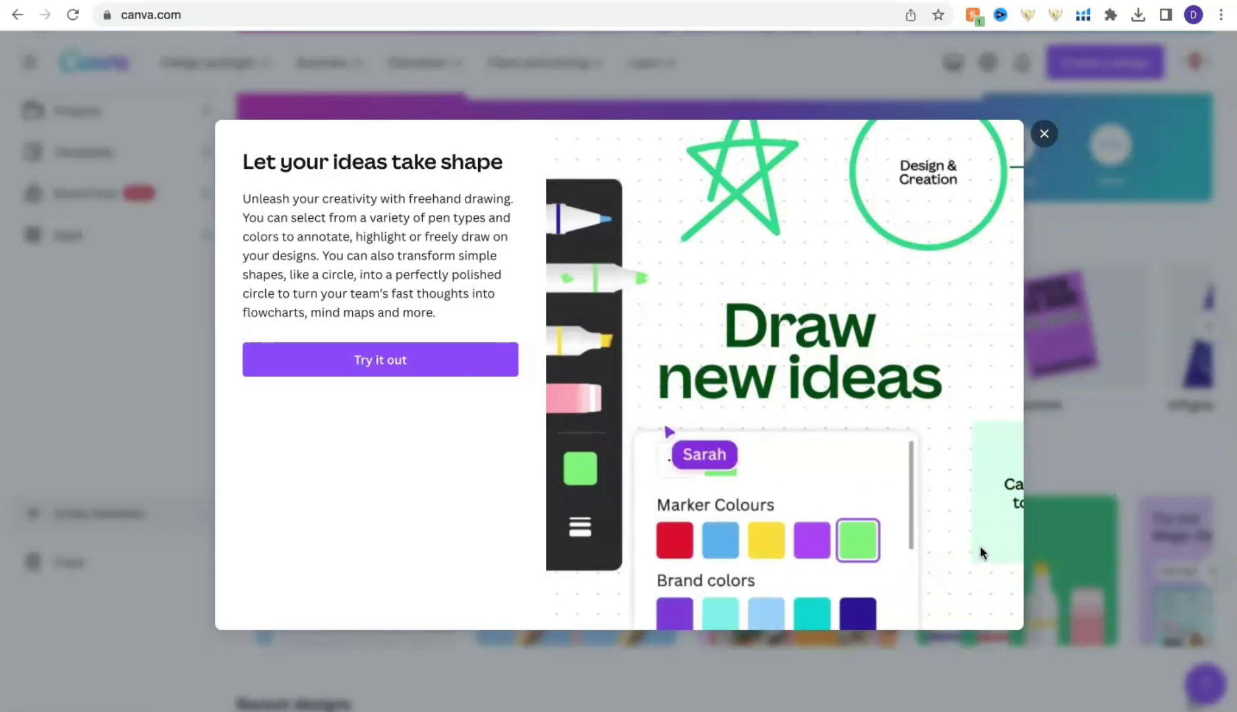
pyautogui.click(442, 373)
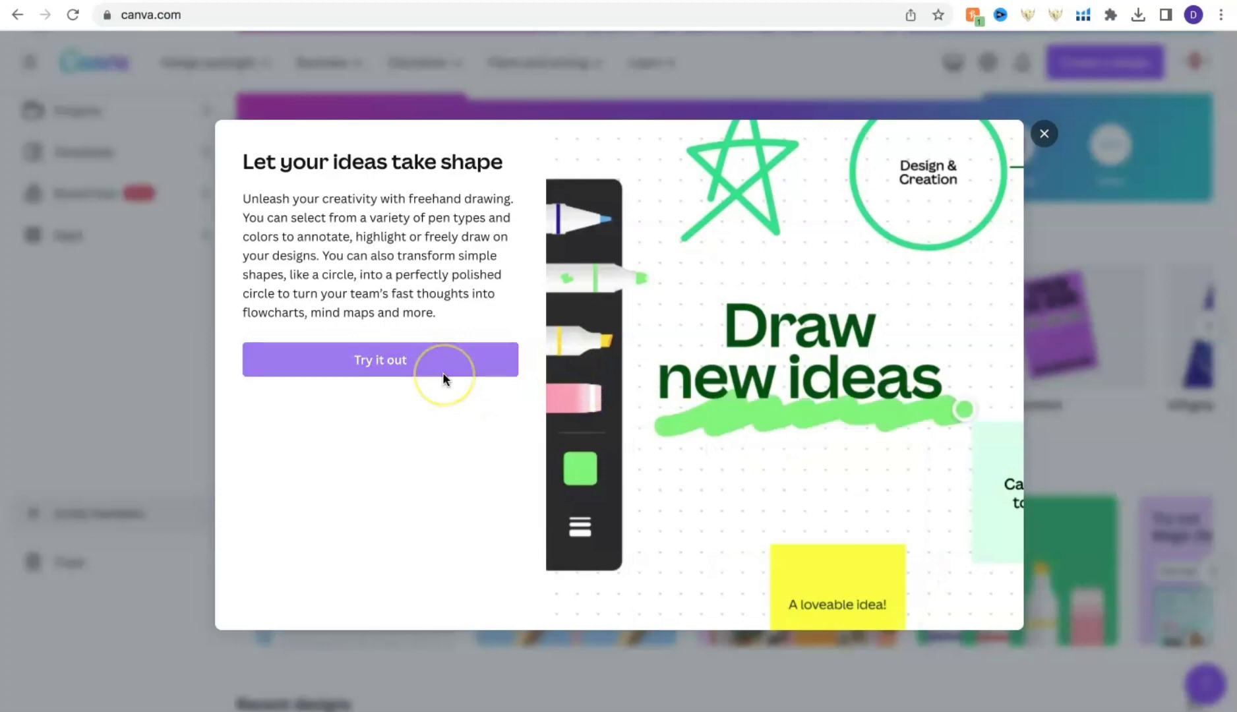
pyautogui.click(422, 373)
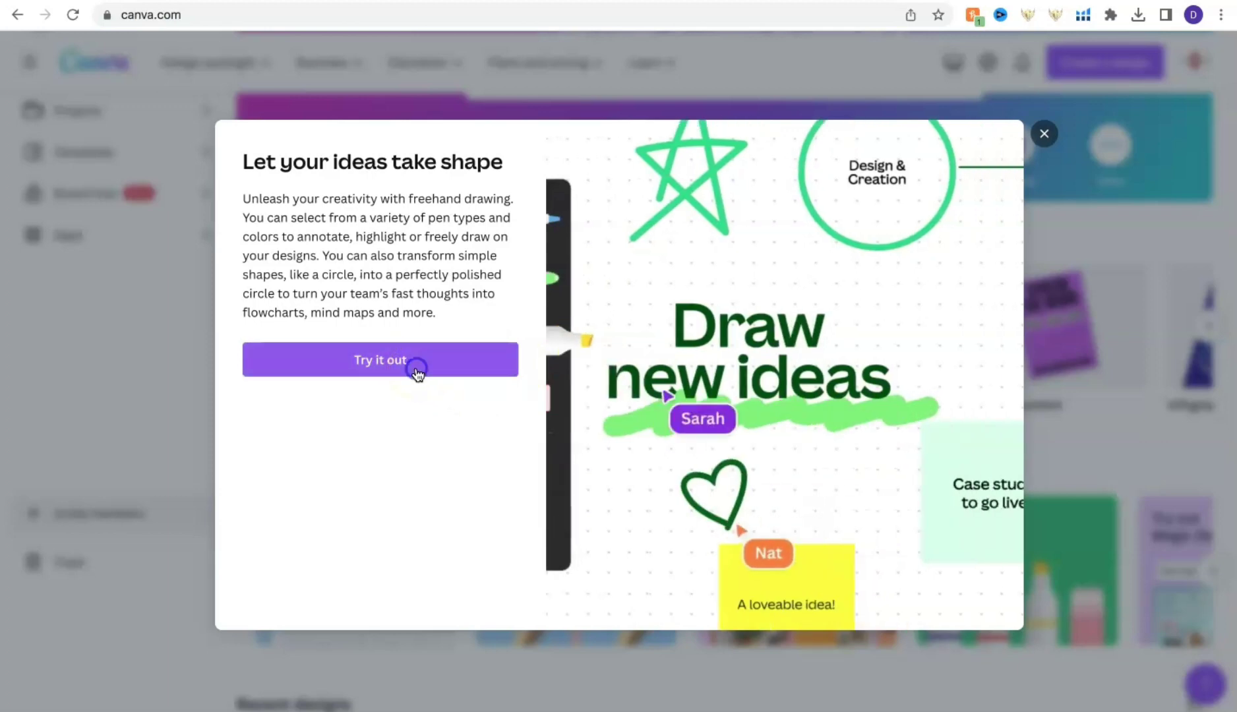
pyautogui.click(419, 374)
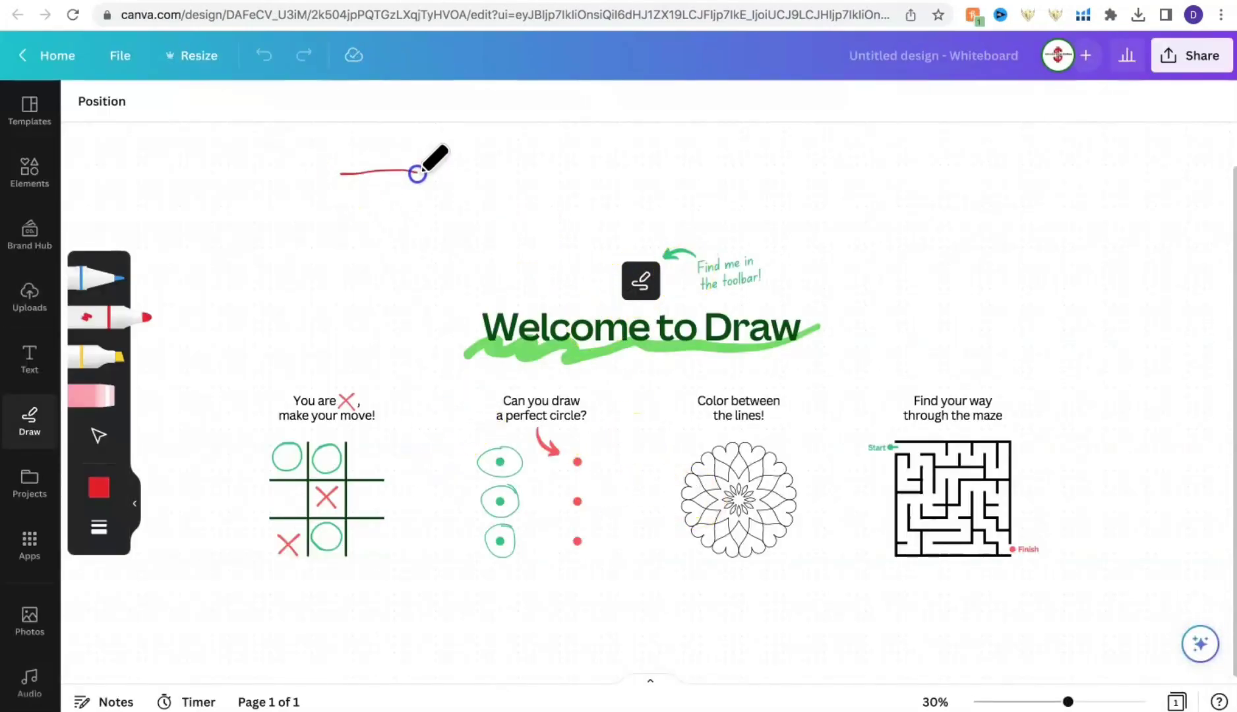
# Look at the red marker's colour choices and its weight and transparency settings.
pyautogui.click(98, 488)
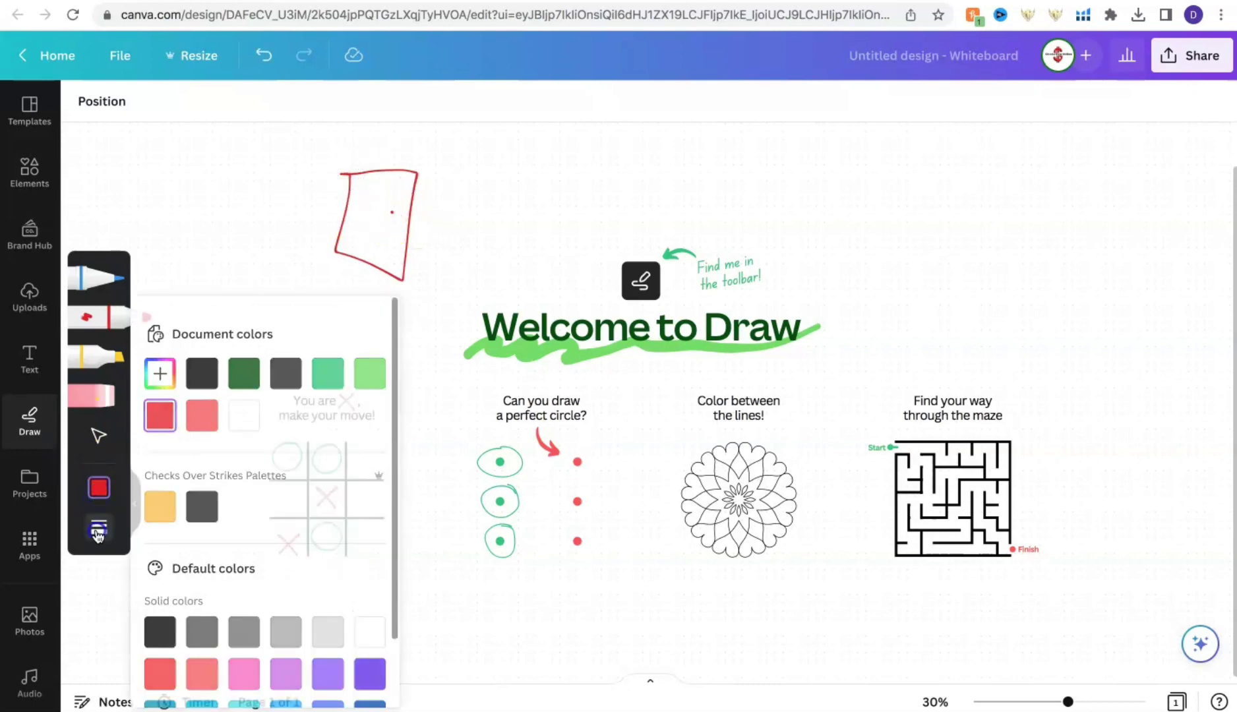
pyautogui.click(97, 531)
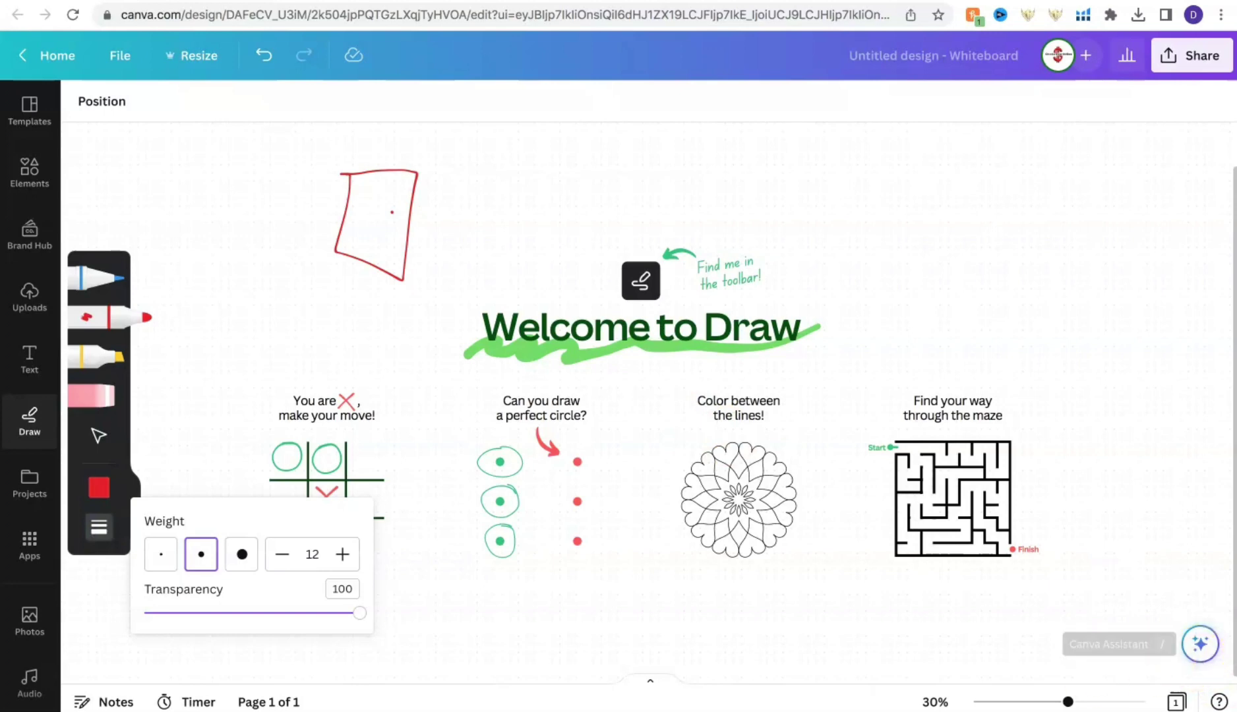
pyautogui.moveTo(1088, 709)
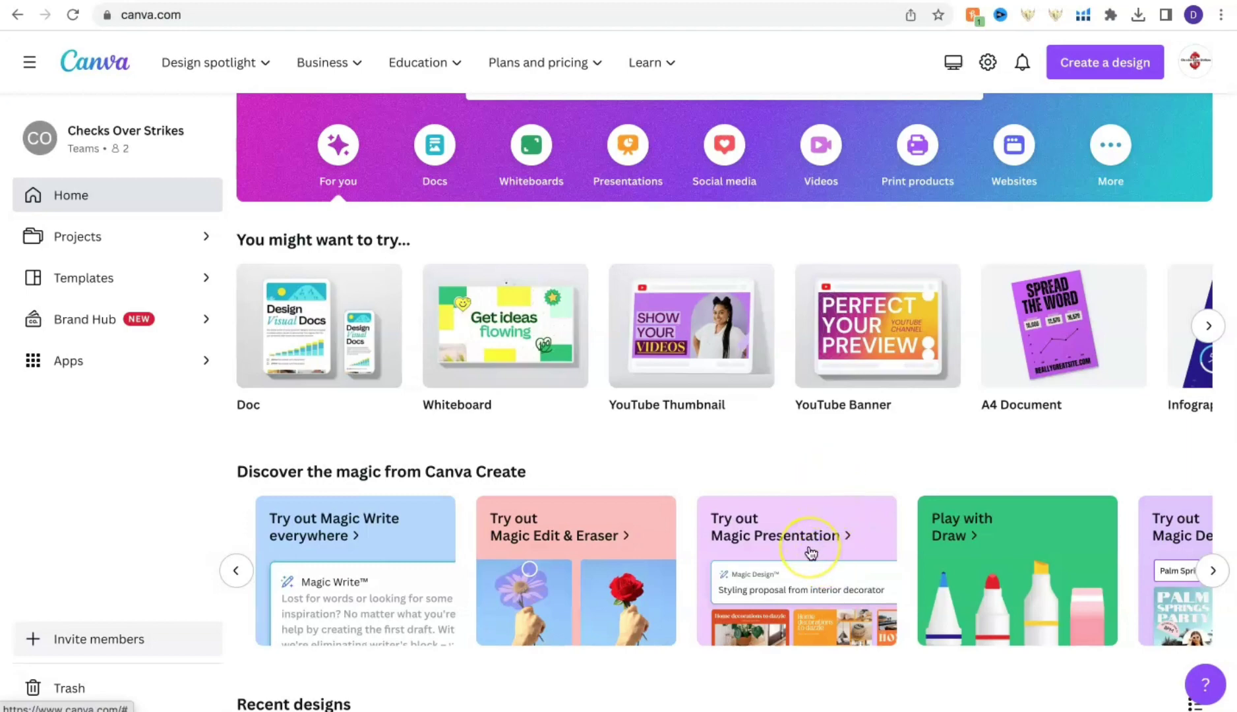
# Try out Magic Design from the home page and insert the uploaded photo of the pointing man as its media.
pyautogui.hscroll(5, 811, 553)
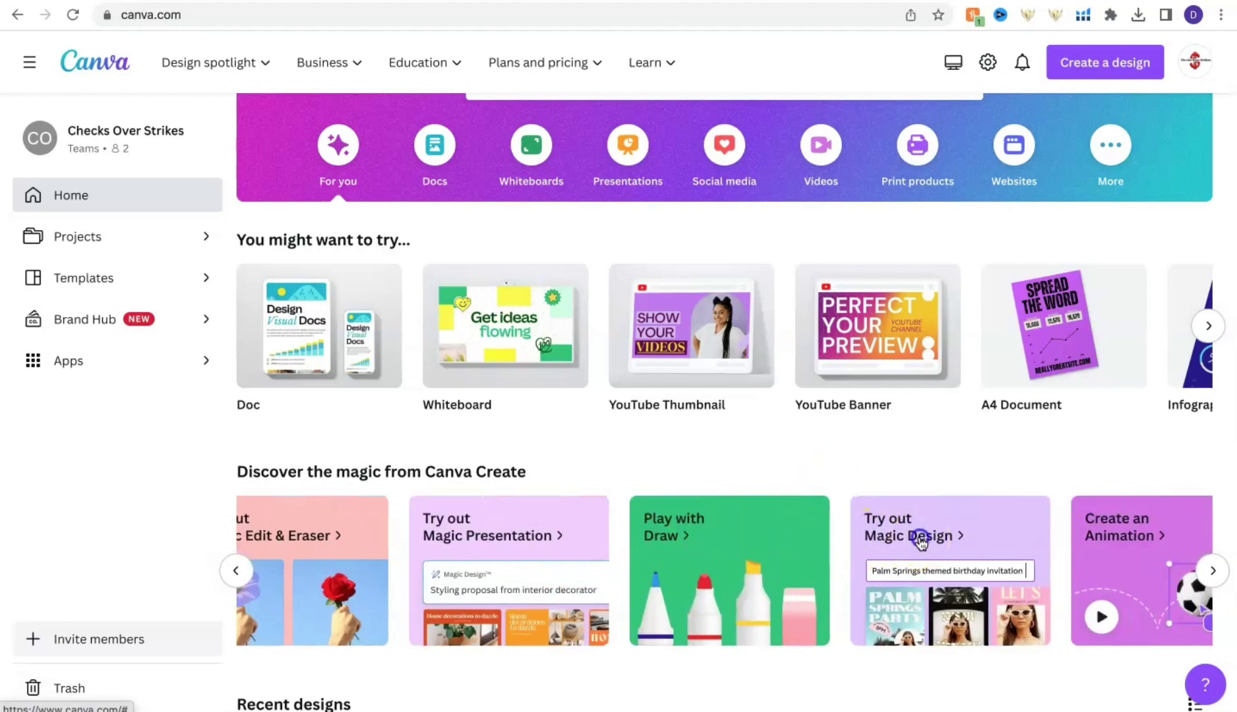
pyautogui.click(921, 537)
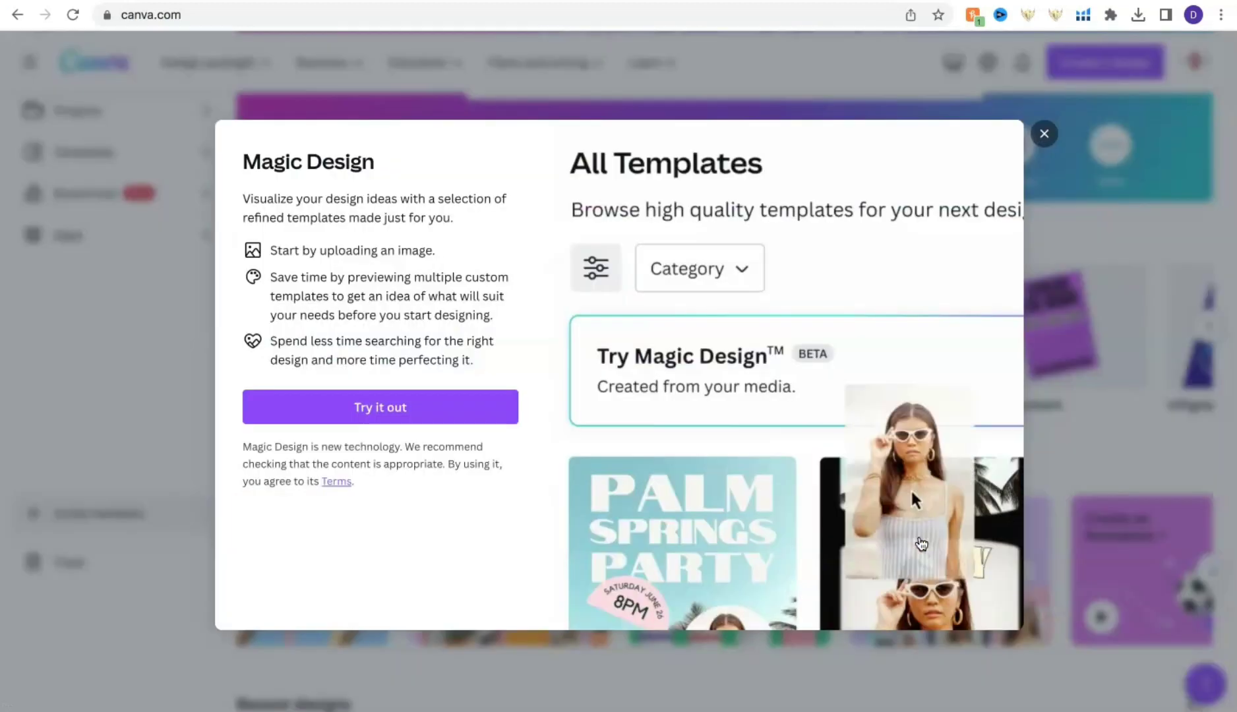
pyautogui.moveTo(912, 491); pyautogui.dragTo(897, 390)
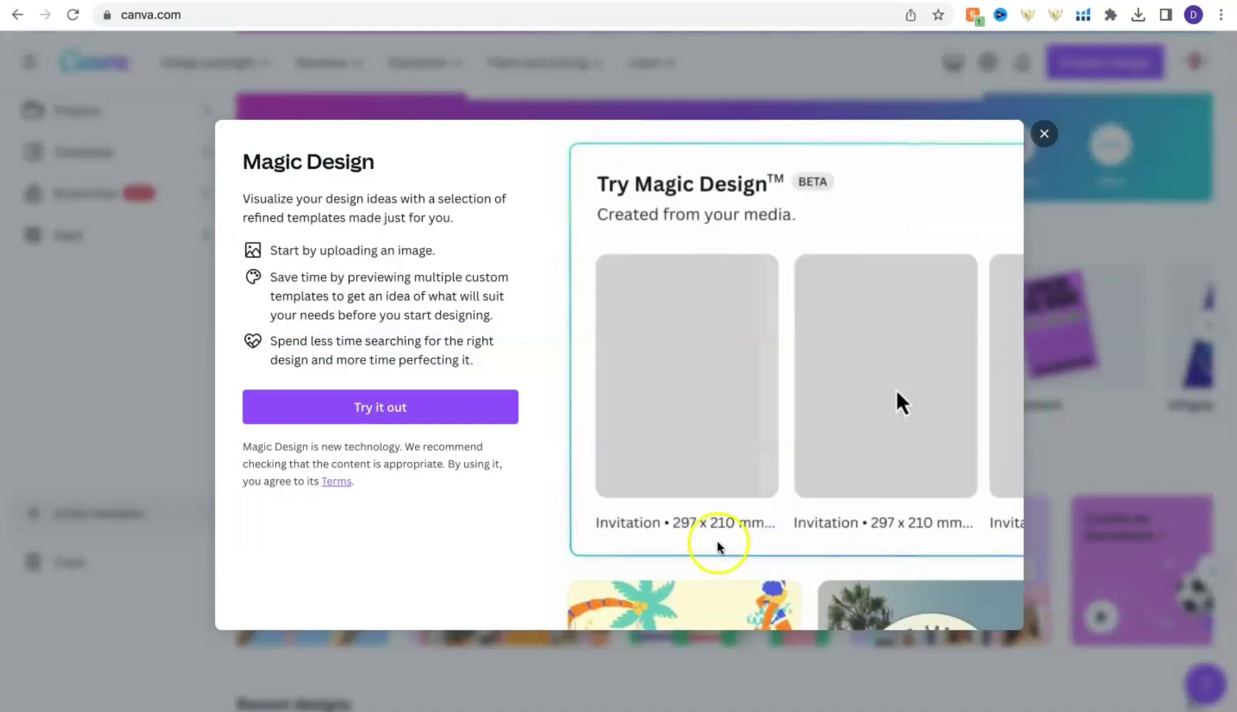
pyautogui.click(459, 410)
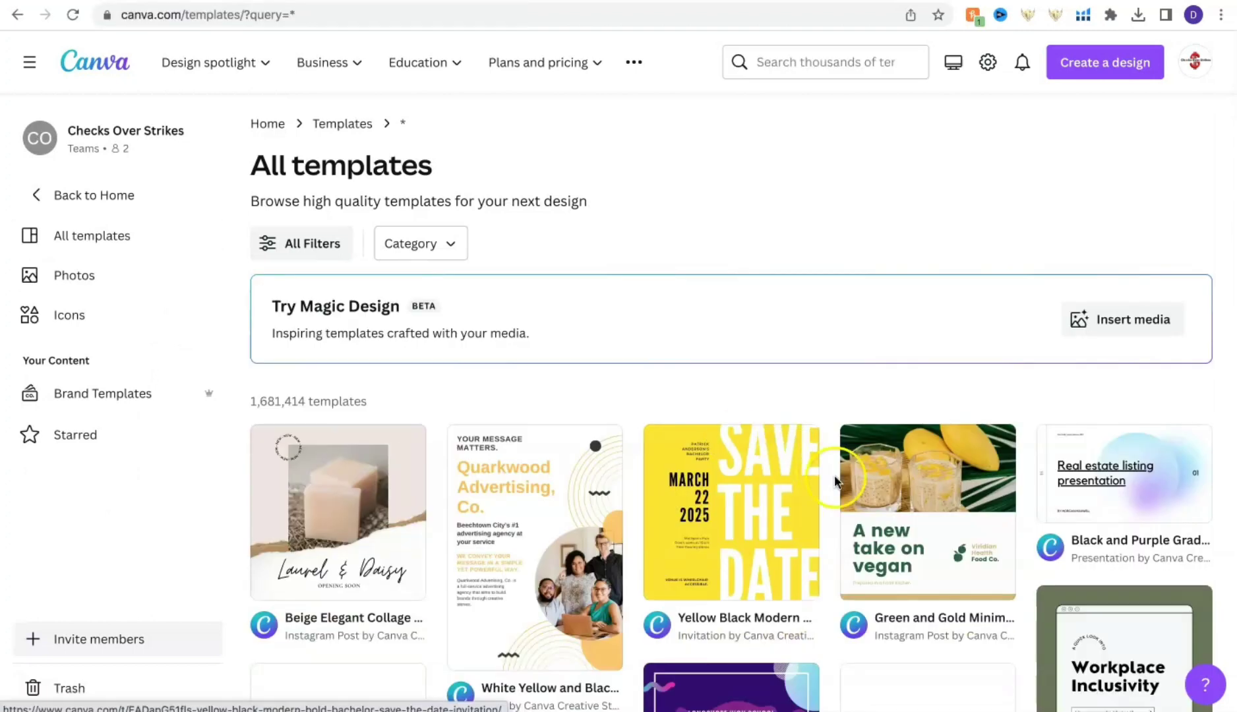
pyautogui.click(1083, 319)
pyautogui.hscroll(10, 750, 554)
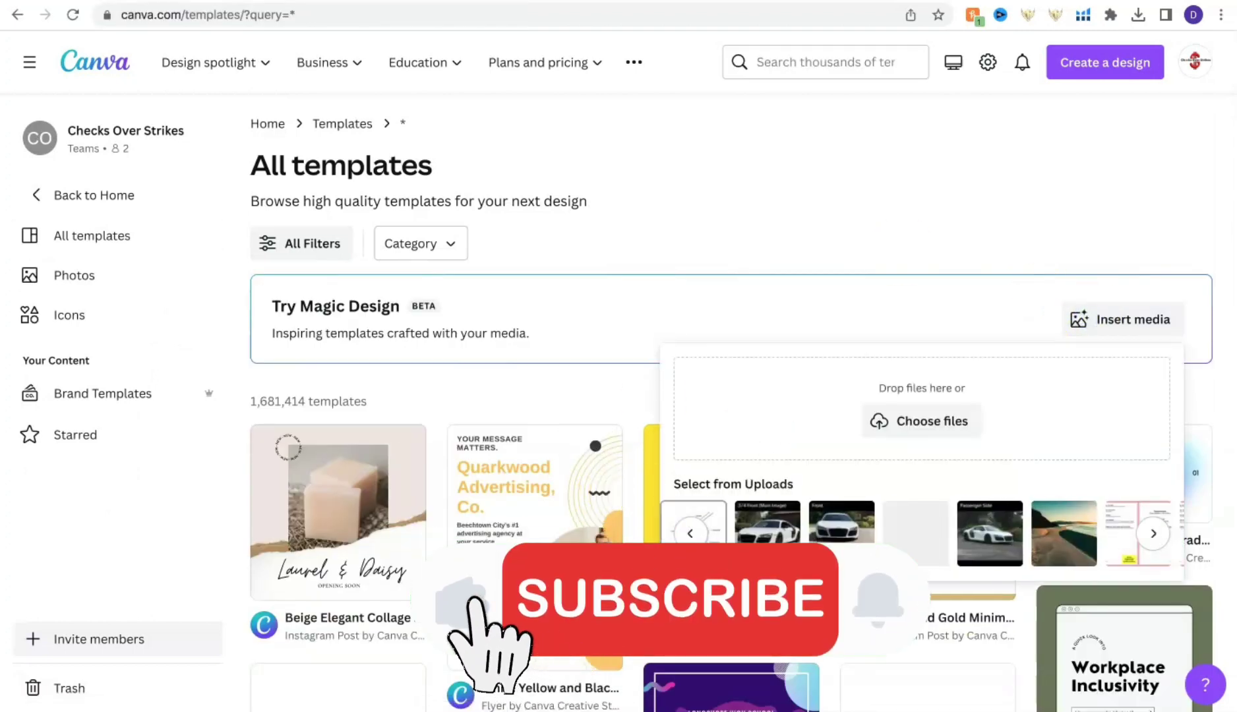
pyautogui.click(890, 539)
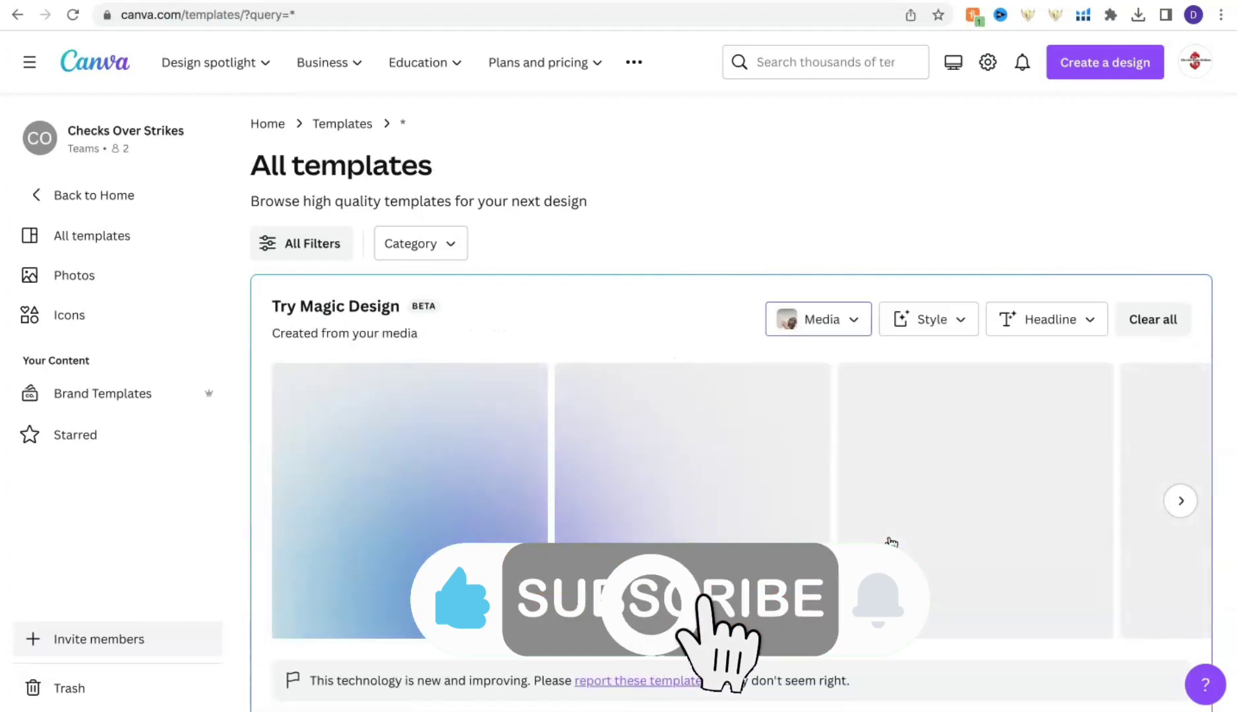
# Create a design from the generated "Make money with digital marketing" YouTube Thumbnail template.
pyautogui.hscroll(5, 649, 538)
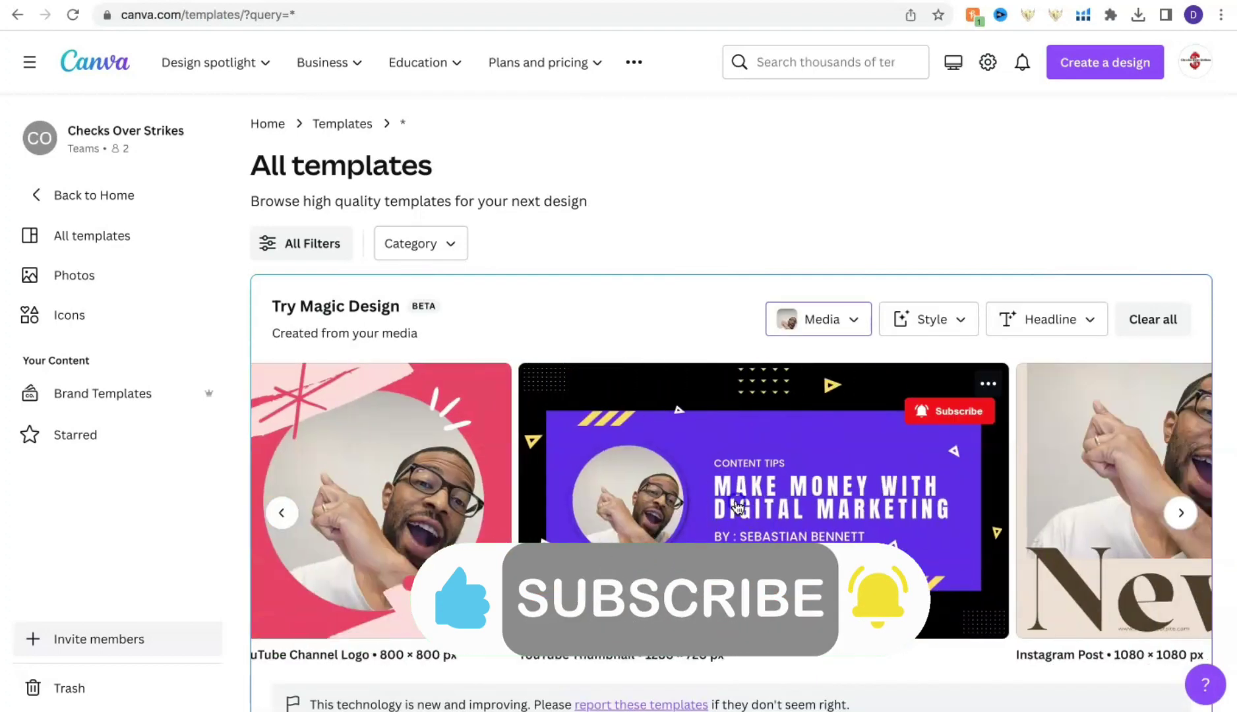
pyautogui.click(727, 499)
pyautogui.click(868, 344)
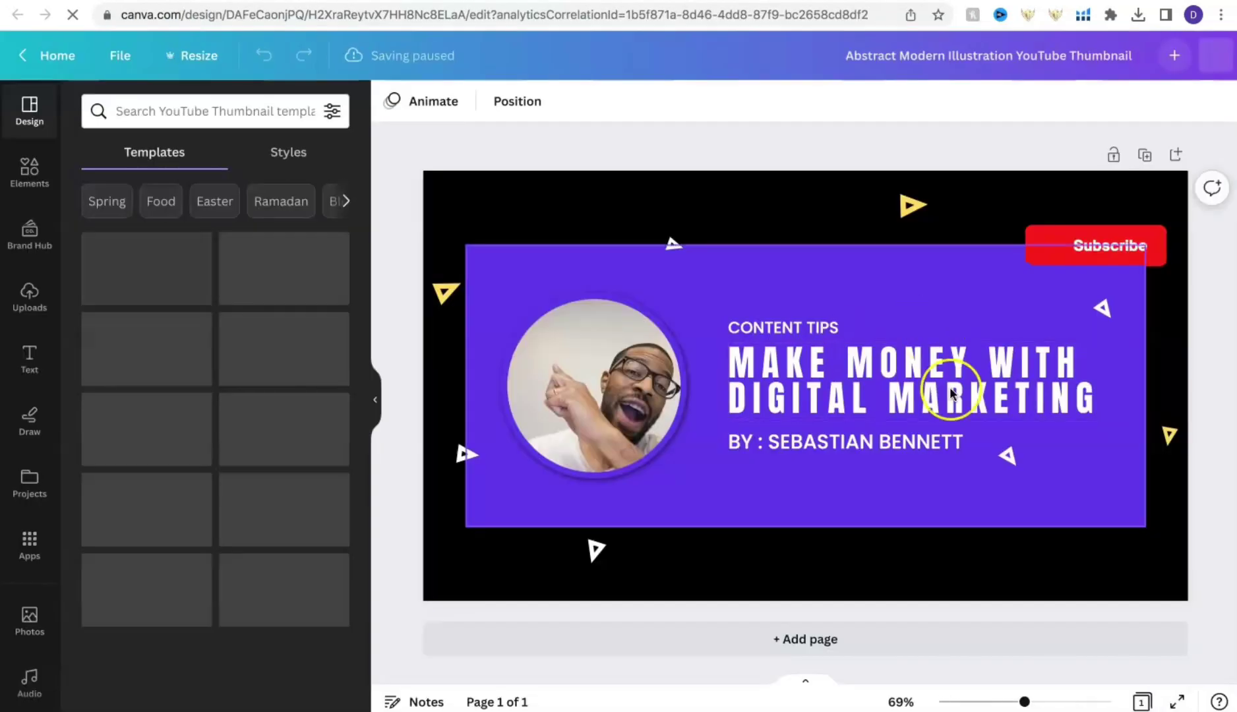
# Apply the dusky pink-brown gradient as the thumbnail's background and show the design's layers.
pyautogui.scroll(-5, 27, 515)
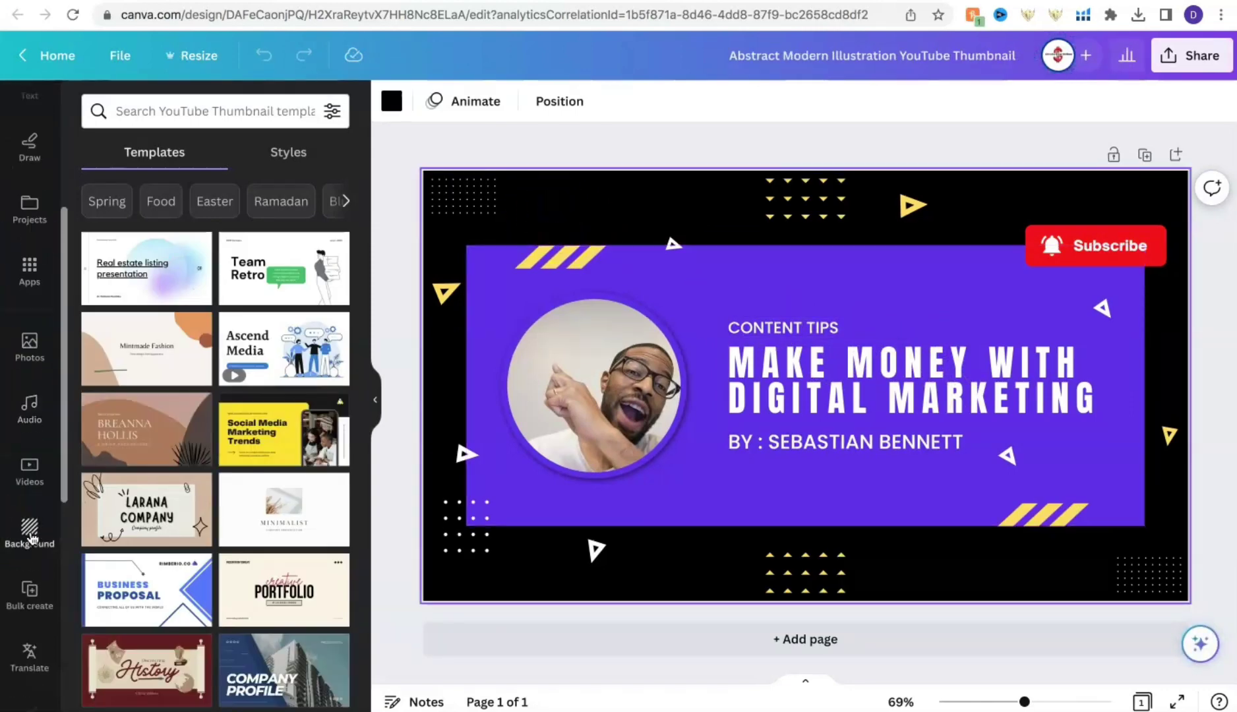
pyautogui.click(28, 531)
pyautogui.scroll(-4, 118, 382)
pyautogui.click(198, 372)
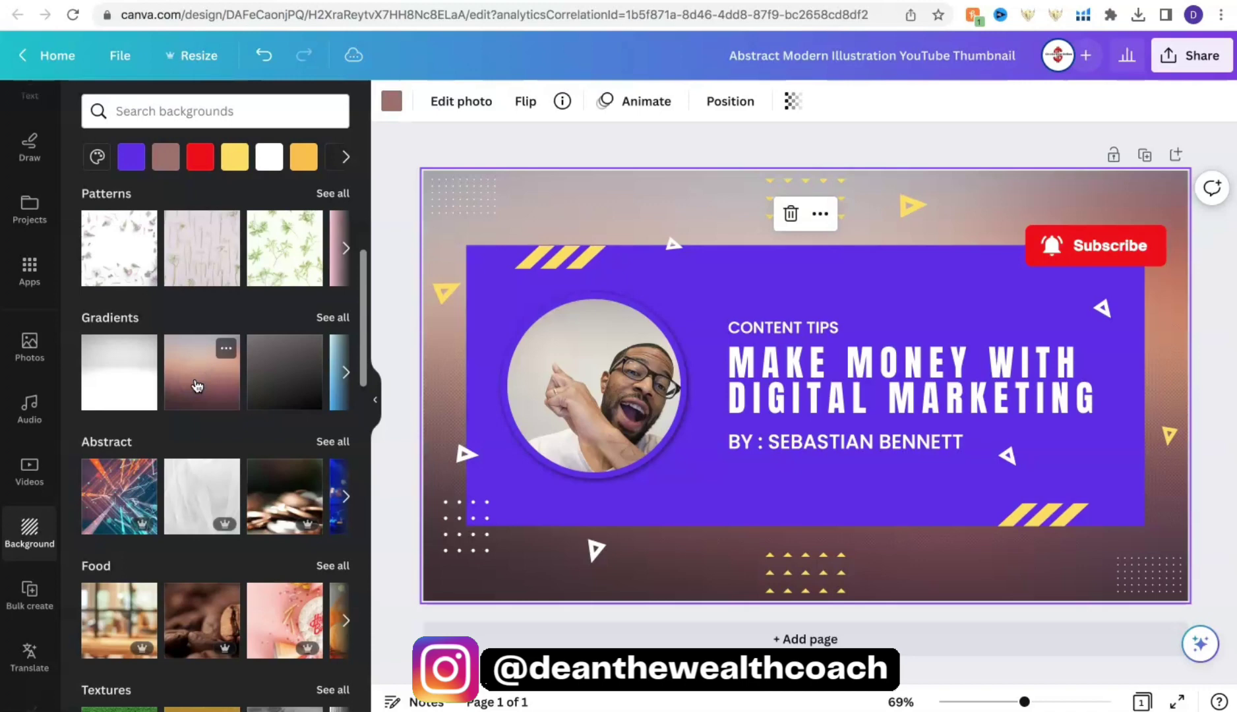
pyautogui.click(716, 100)
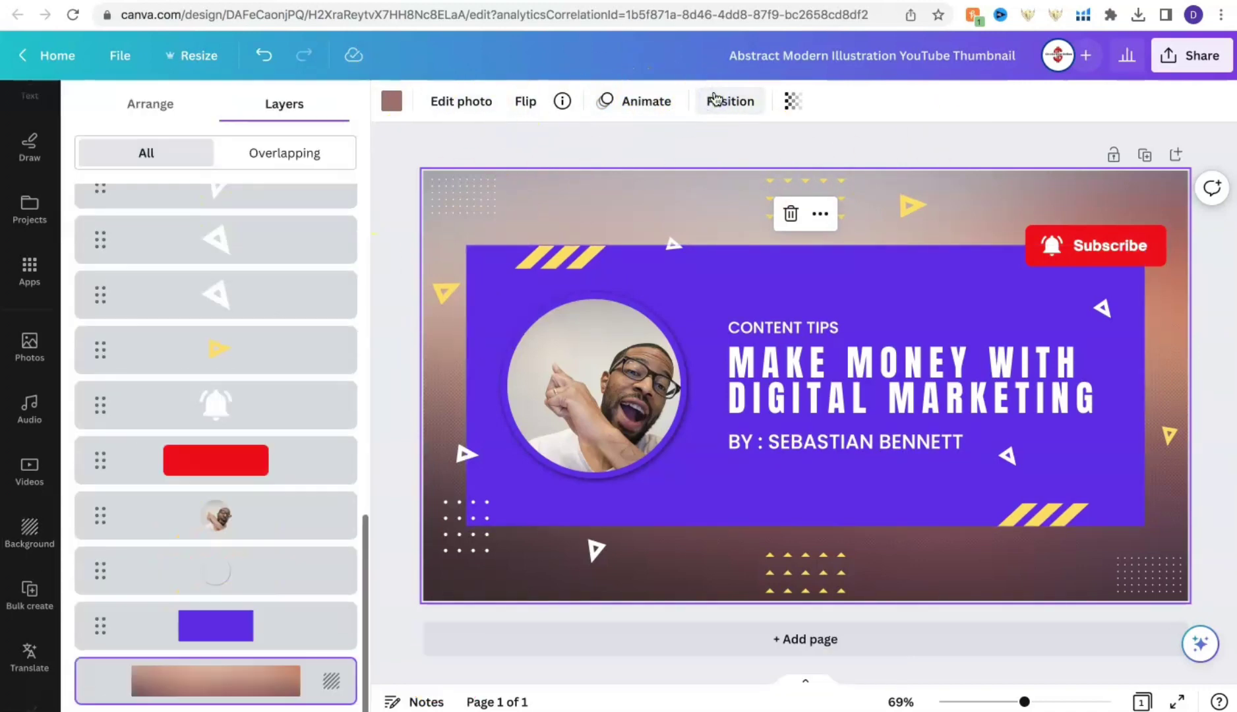
# Rearrange the thumbnail's layers so the man's photo and the red button lie beneath the purple rectangle, and reorder the overlapping layers.
pyautogui.moveTo(264, 295); pyautogui.dragTo(265, 357)
pyautogui.moveTo(264, 460); pyautogui.dragTo(261, 567)
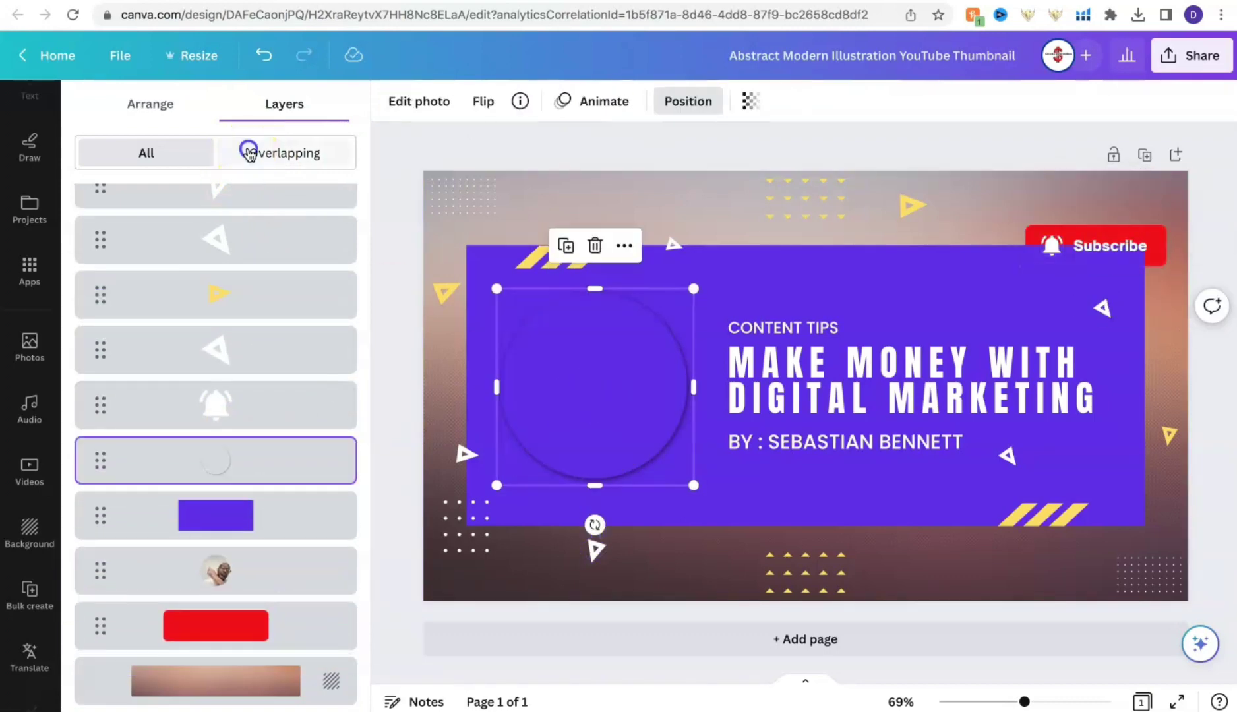
pyautogui.click(248, 153)
pyautogui.moveTo(216, 312); pyautogui.dragTo(226, 239)
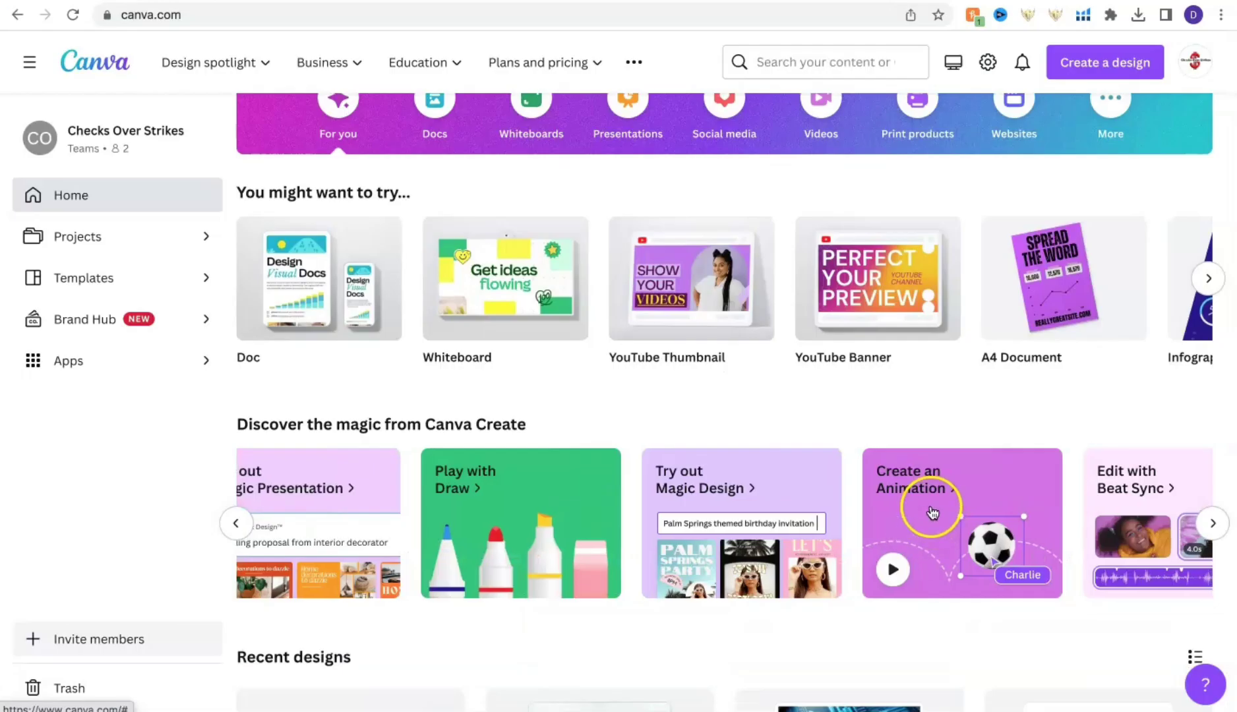
# Try out Create an Animation from the home page and record a looping flight path for the bee across the flowers.
pyautogui.click(931, 514)
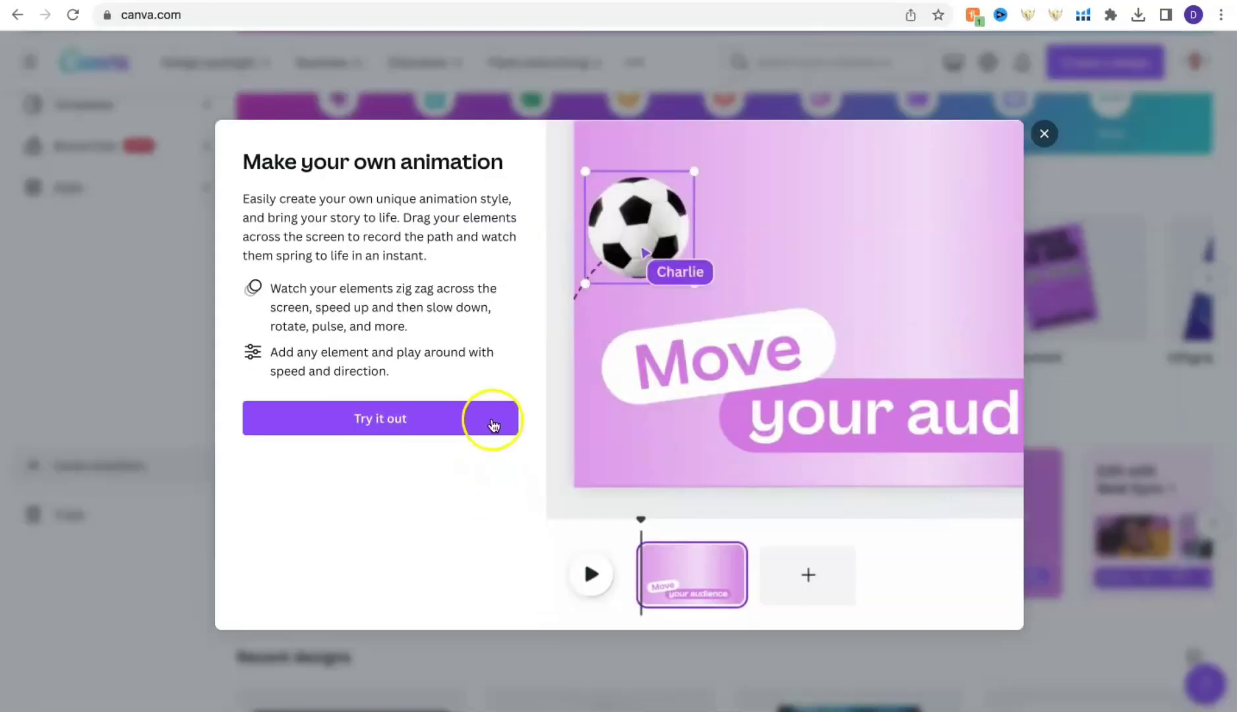
pyautogui.click(494, 424)
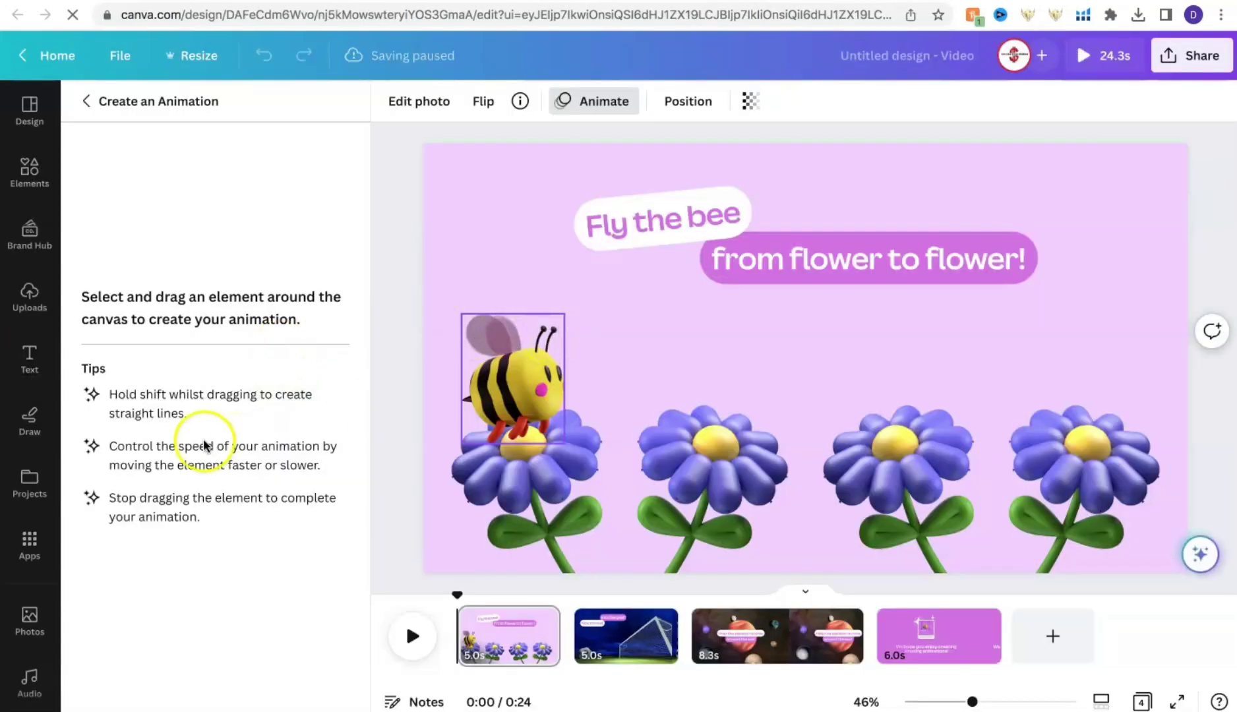
pyautogui.moveTo(588, 401)
pyautogui.mouseDown()
pyautogui.moveTo(515, 391)
pyautogui.moveTo(585, 357)
pyautogui.moveTo(629, 369)
pyautogui.moveTo(670, 512)
pyautogui.moveTo(509, 525)
pyautogui.moveTo(607, 391)
pyautogui.moveTo(869, 326)
pyautogui.moveTo(895, 208)
pyautogui.mouseUp()
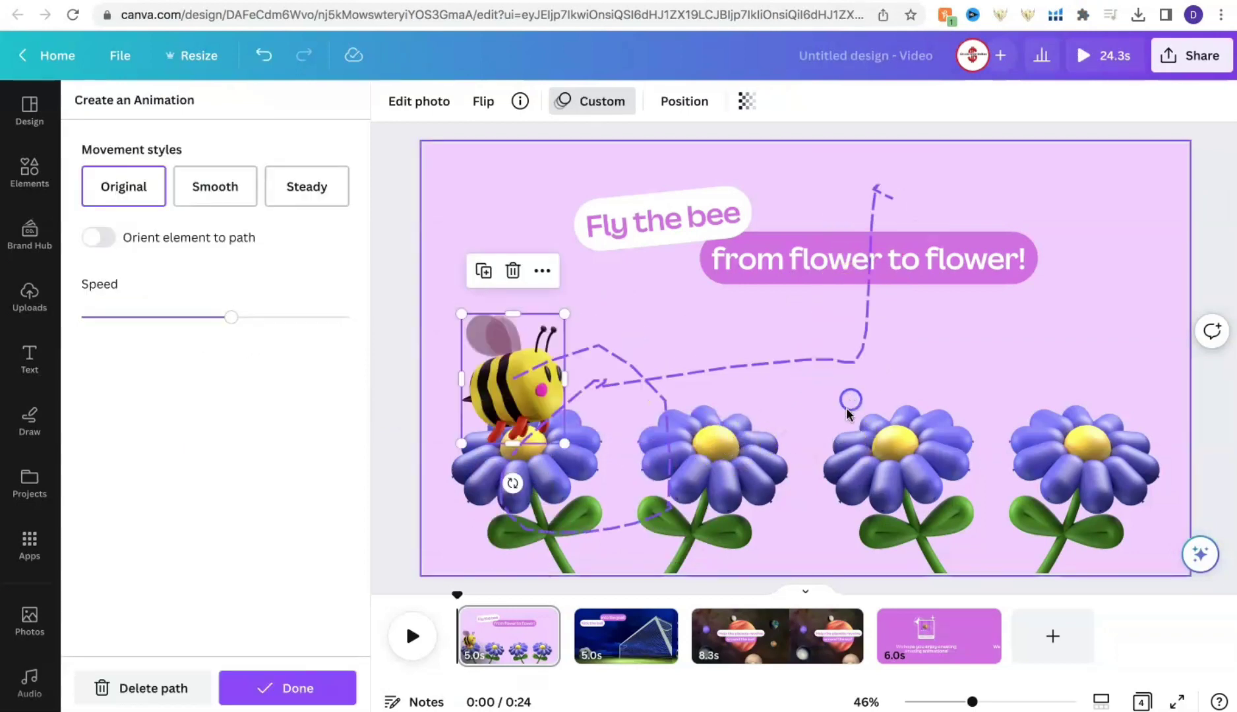
pyautogui.click(897, 450)
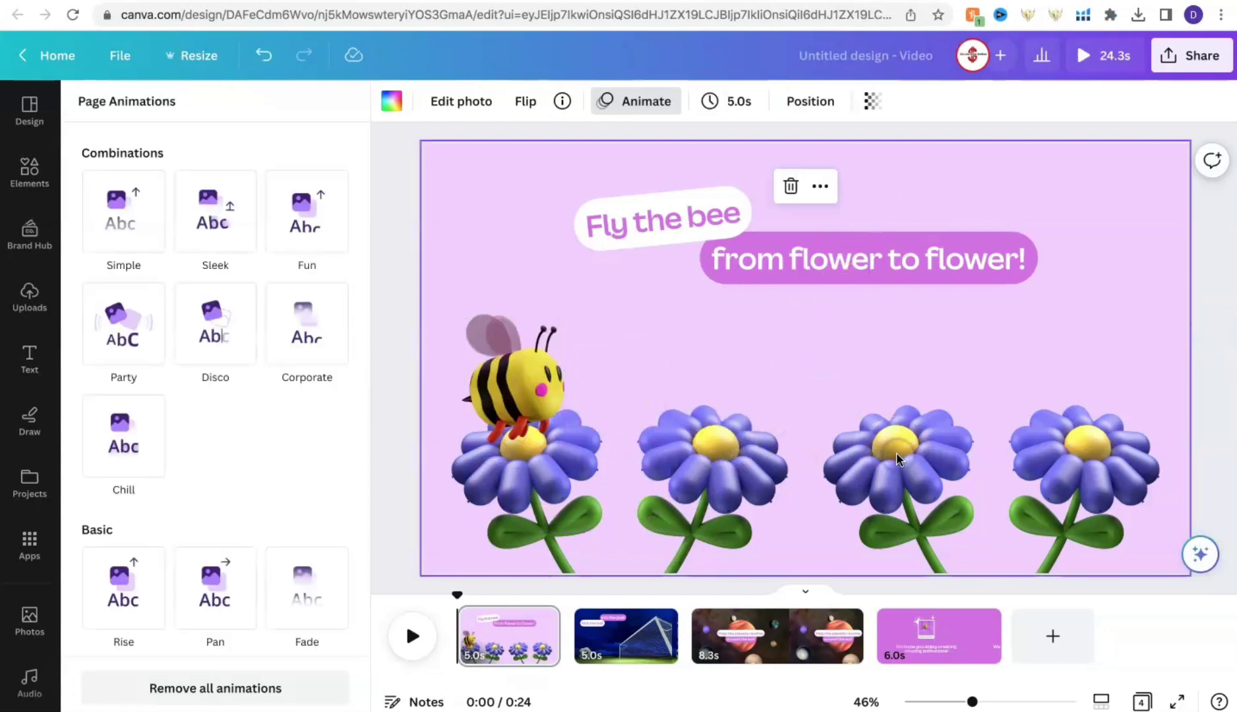
# Create a custom animation that moves the football across the second page toward the goal.
pyautogui.click(532, 433)
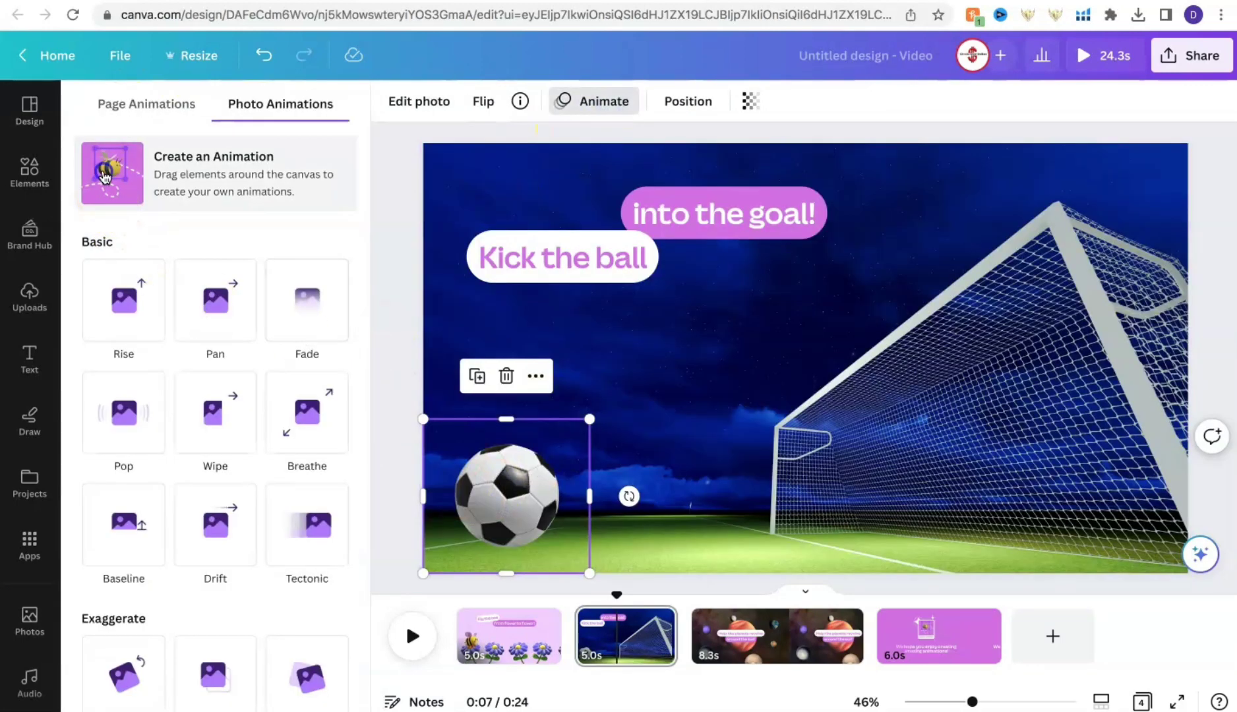
pyautogui.click(104, 175)
pyautogui.moveTo(525, 511)
pyautogui.mouseDown()
pyautogui.moveTo(618, 488)
pyautogui.moveTo(644, 521)
pyautogui.moveTo(619, 559)
pyautogui.moveTo(630, 569)
pyautogui.moveTo(739, 538)
pyautogui.moveTo(774, 553)
pyautogui.moveTo(815, 539)
pyautogui.moveTo(861, 493)
pyautogui.mouseUp()
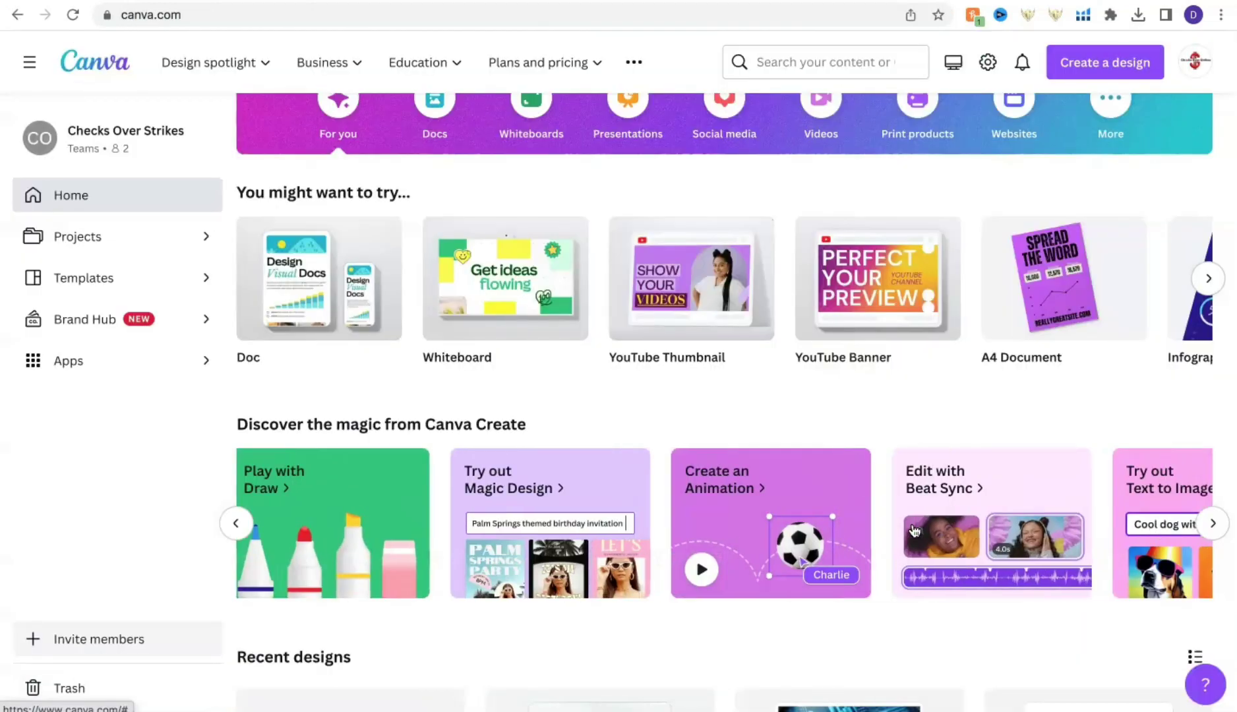
# Try out Beat Sync from the home page and play the synced sample video.
pyautogui.click(954, 491)
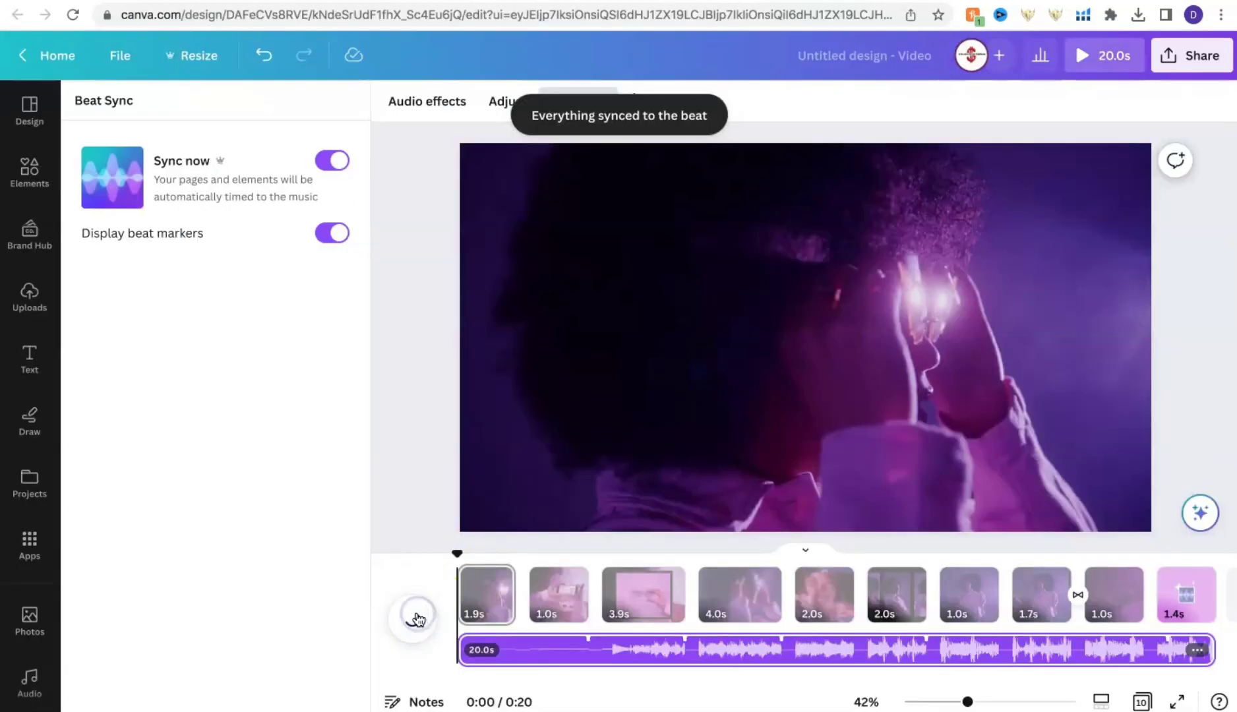
pyautogui.click(416, 619)
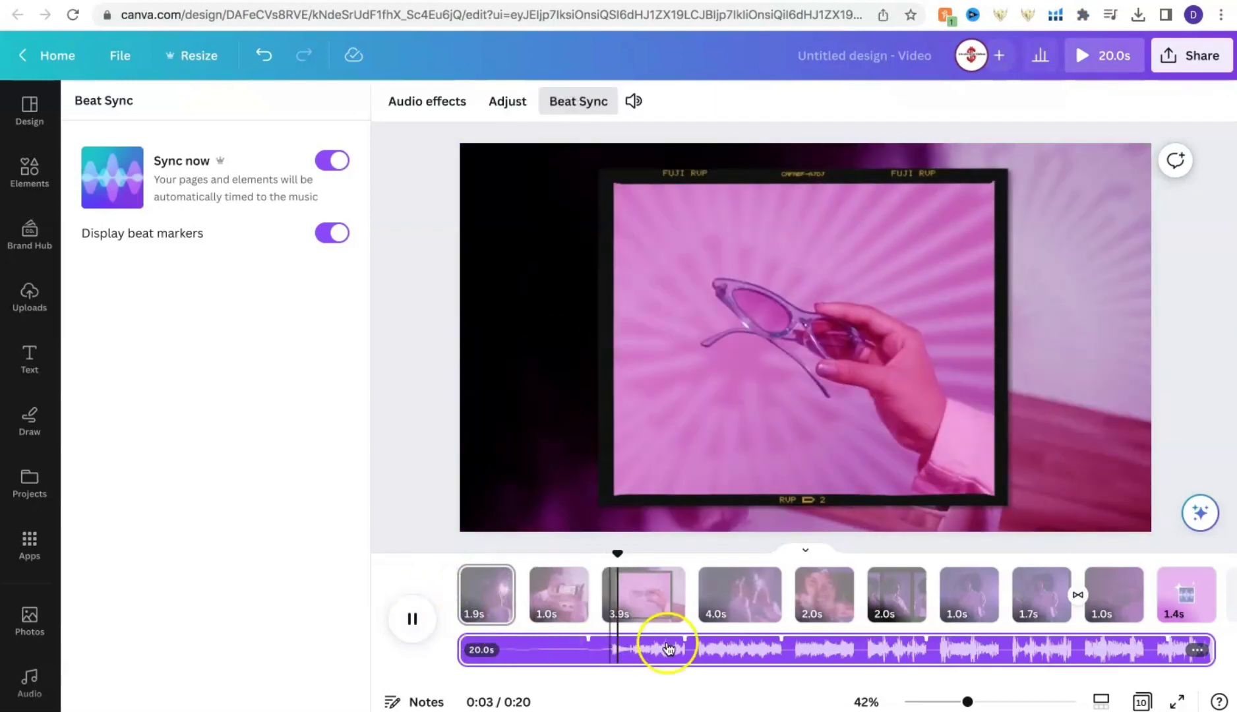
pyautogui.moveTo(749, 693)
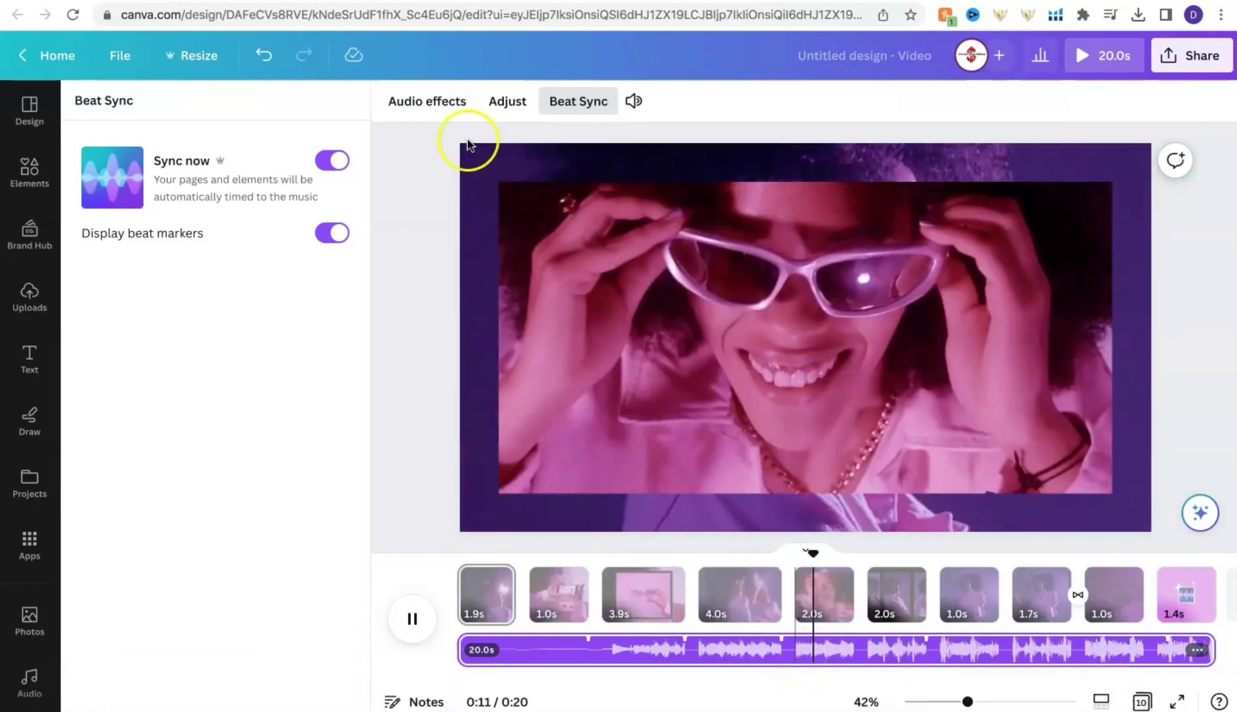
# Set the soundtrack's fade in and fade out to 2.1 s each and play a late part of the video.
pyautogui.click(430, 101)
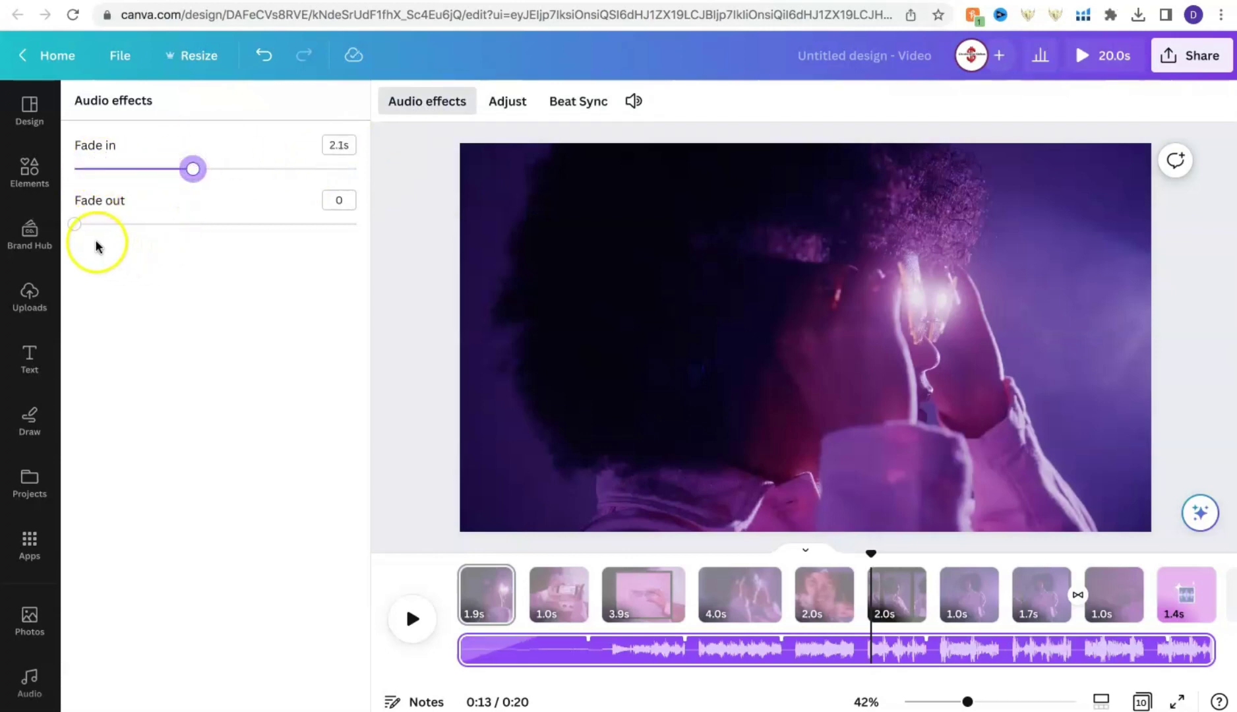
pyautogui.click(191, 225)
pyautogui.click(508, 102)
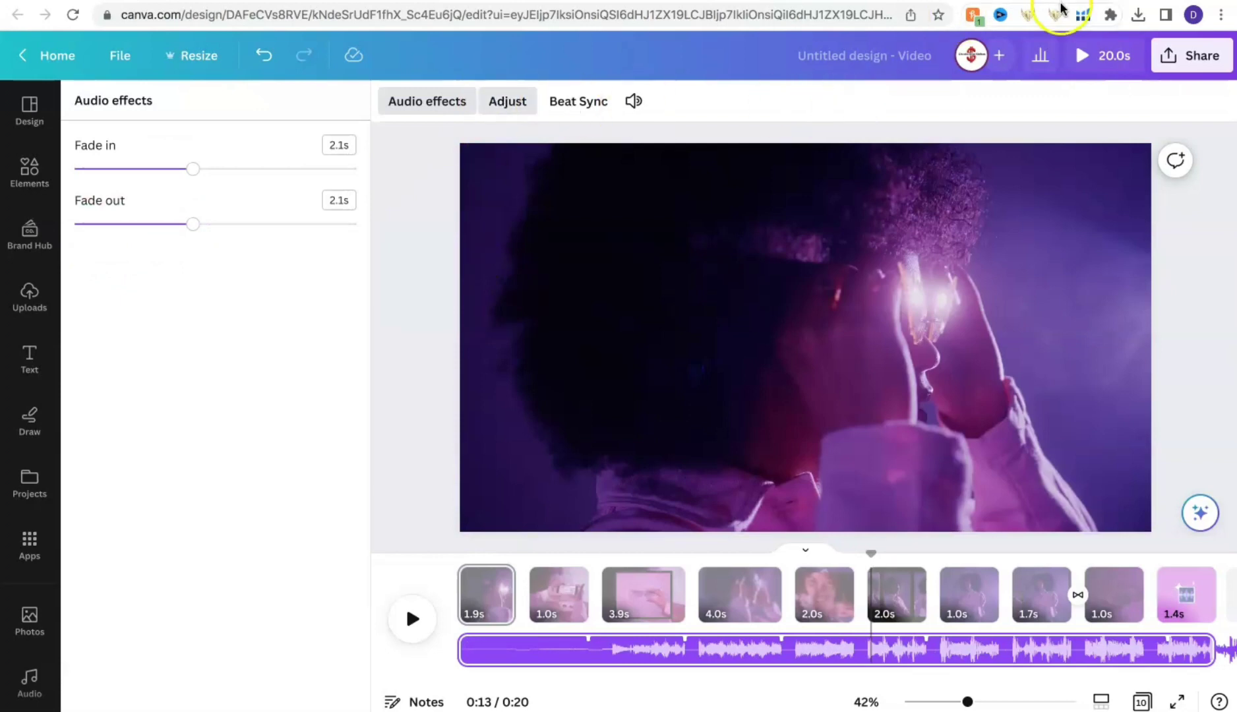
pyautogui.click(1067, 629)
pyautogui.press('space')
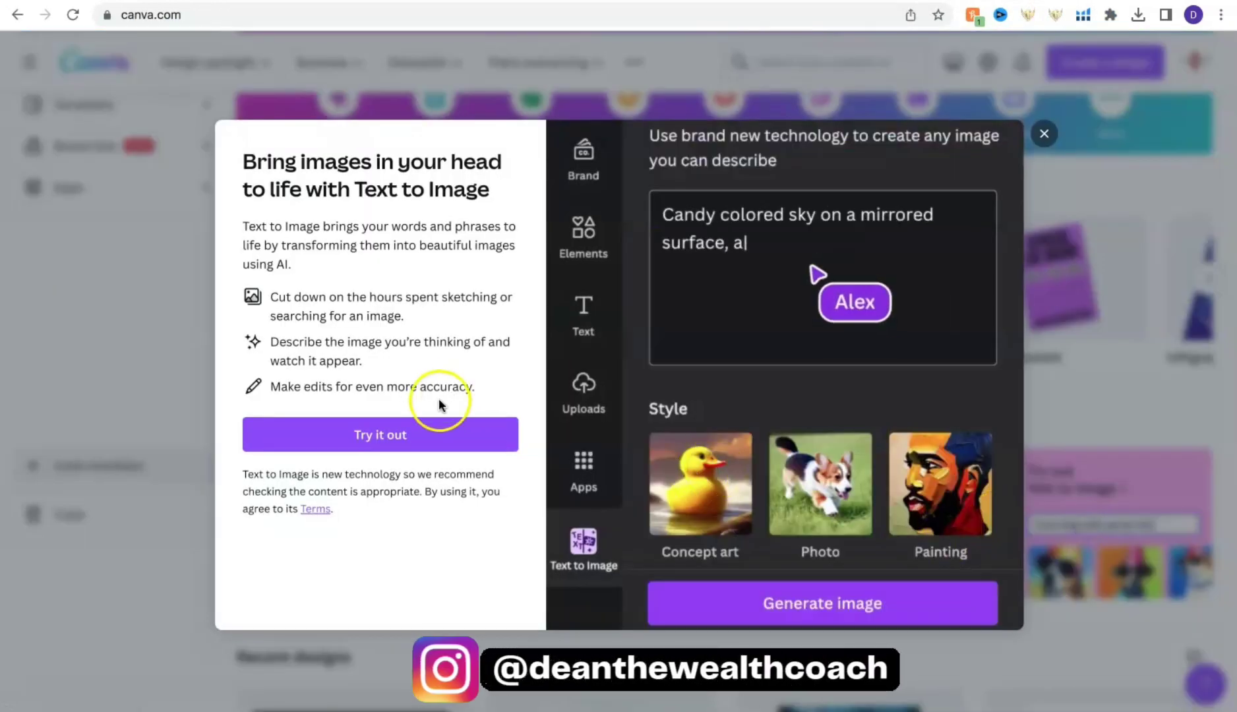
# Try out Text to Image and generate Filmic-style pictures from the prompt "a dog writing a story in a dog park".
pyautogui.click(408, 430)
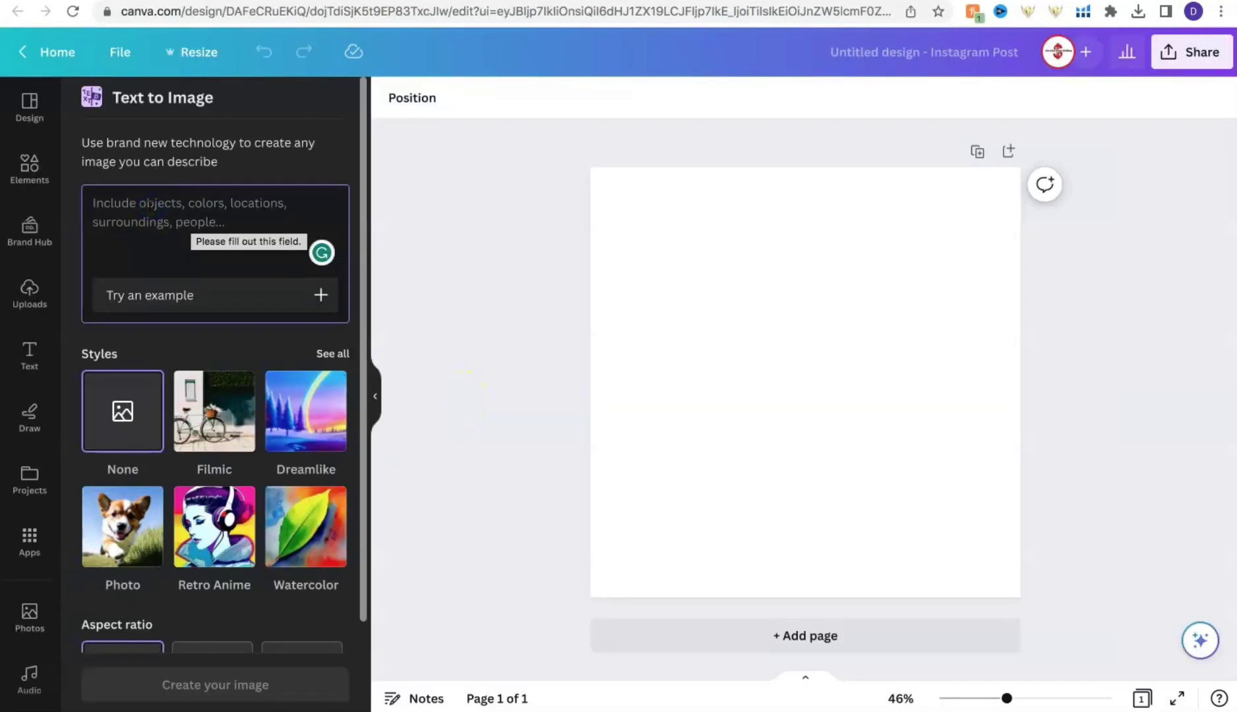
pyautogui.write('a dog writin')
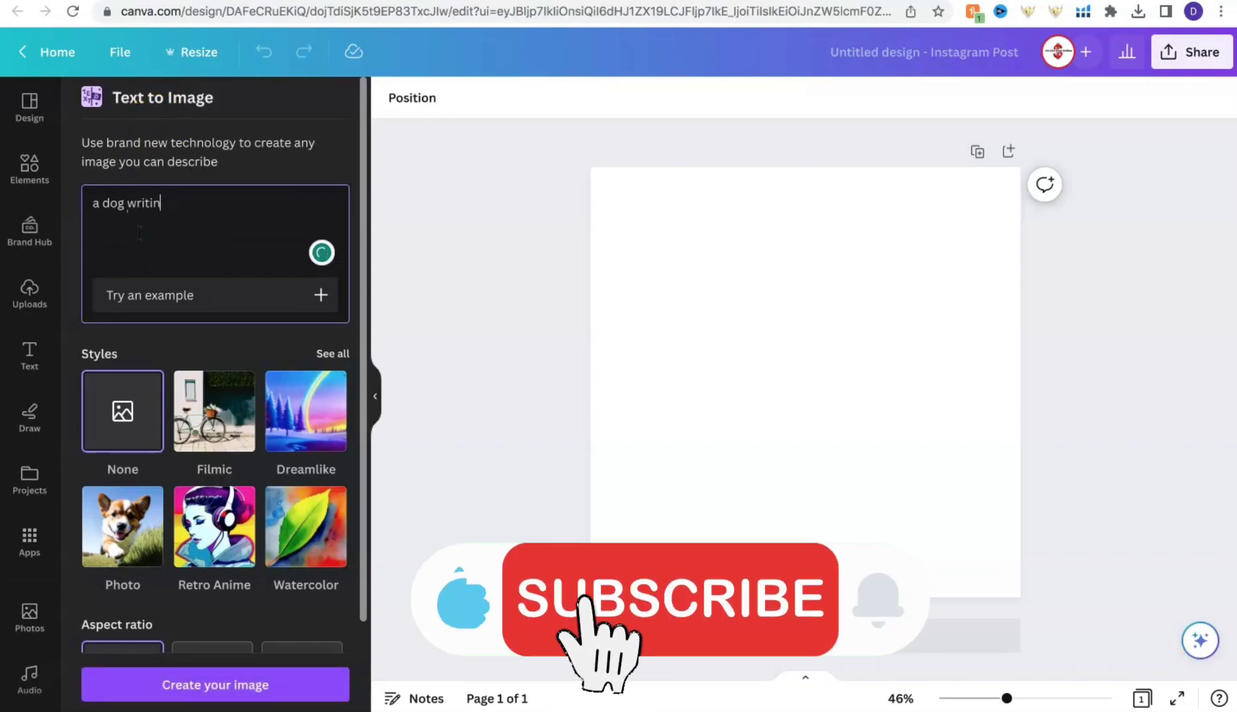
pyautogui.write('g a sro')
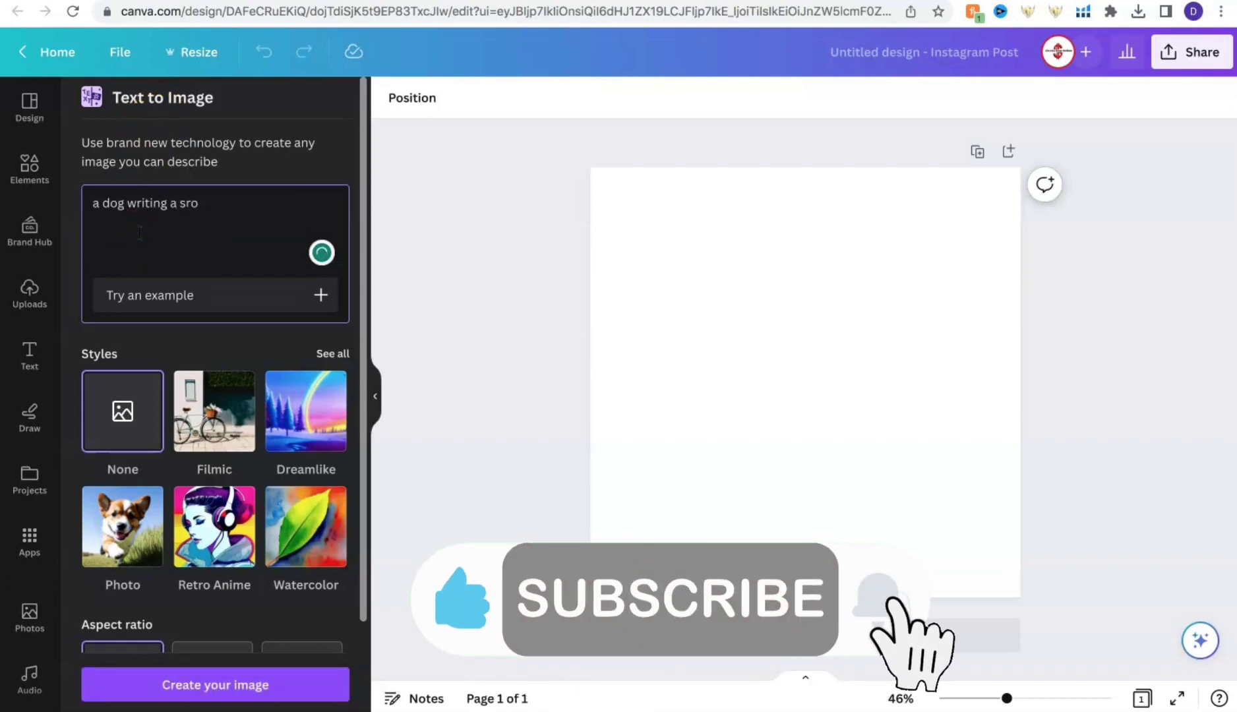
pyautogui.press('BackSpace')
pyautogui.press('BackSpace')
pyautogui.write('tory in a dog park')
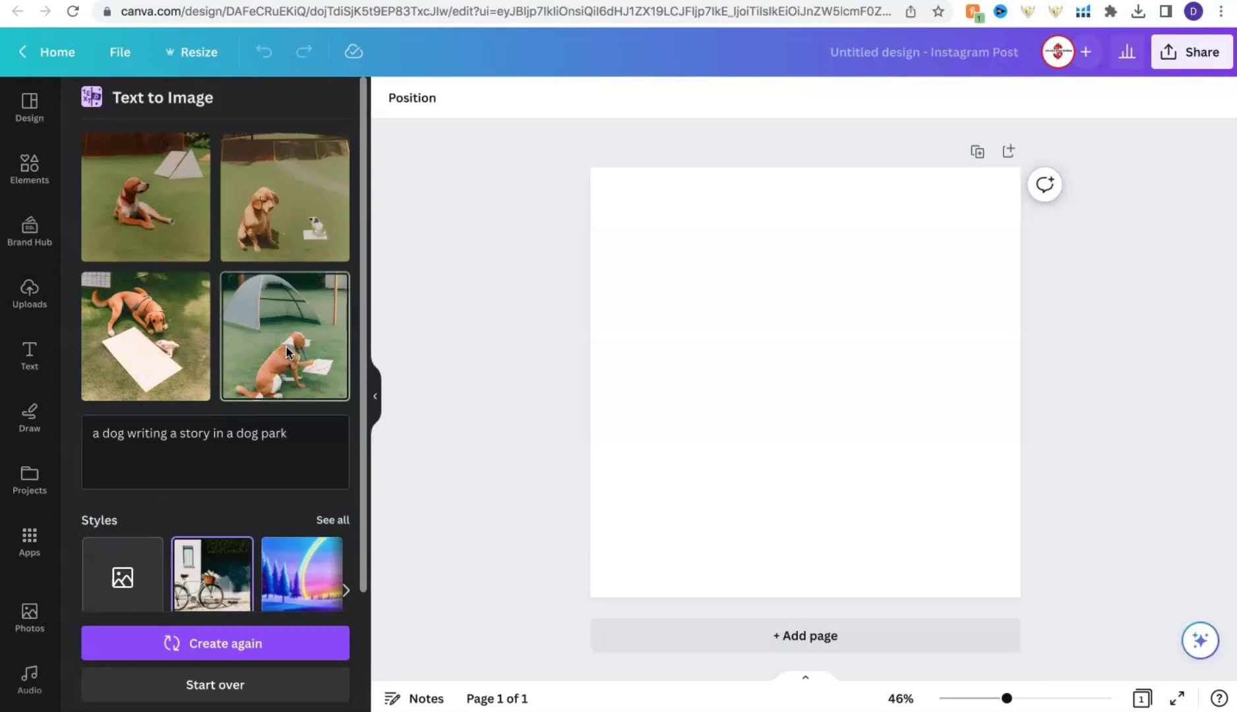
# Place the generated picture of the dog beside the tent on the page and delete it again.
pyautogui.click(287, 352)
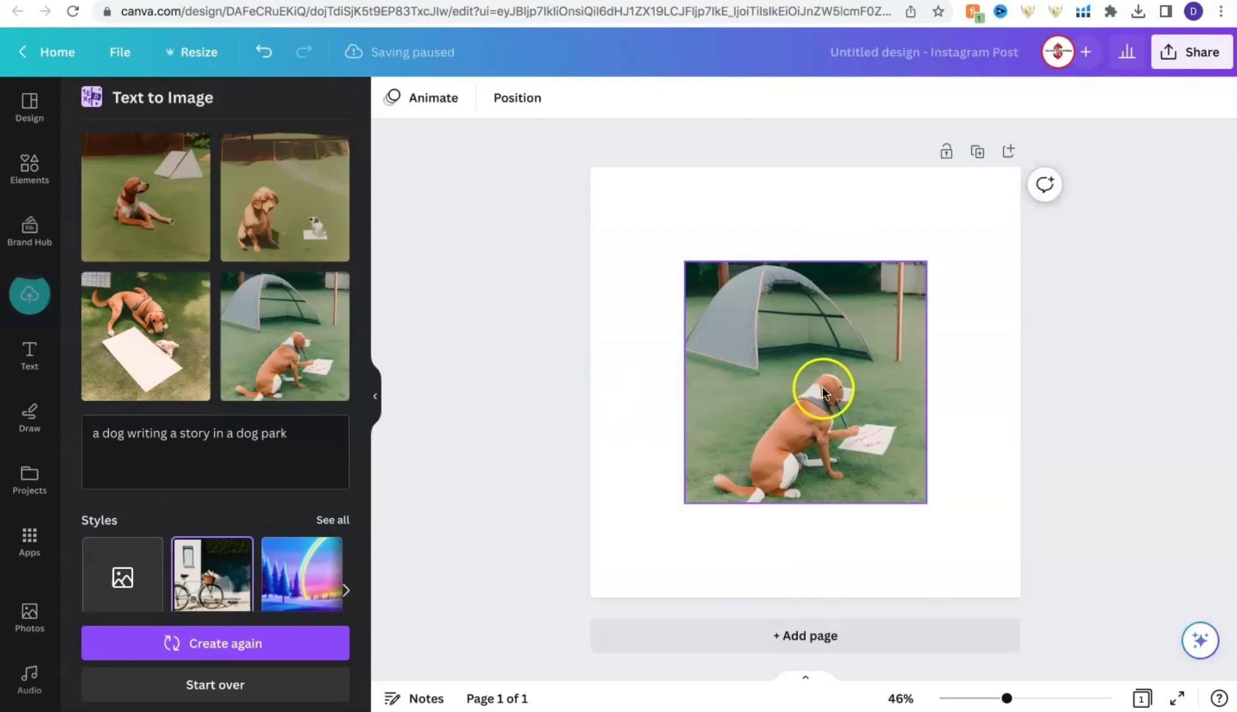
pyautogui.press('Delete')
# Look through all Photography, Digital art and Fine art styles and choose Retro Anime for the generated images.
pyautogui.scroll(-3, 240, 389)
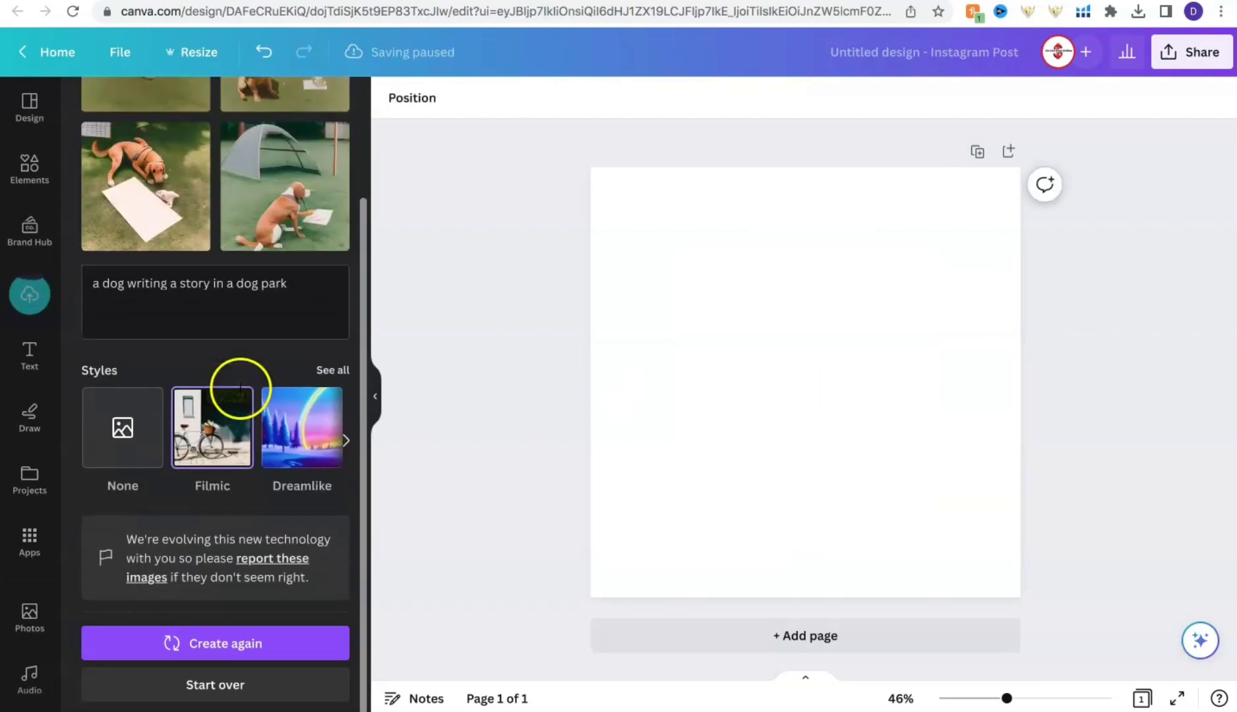
pyautogui.click(336, 372)
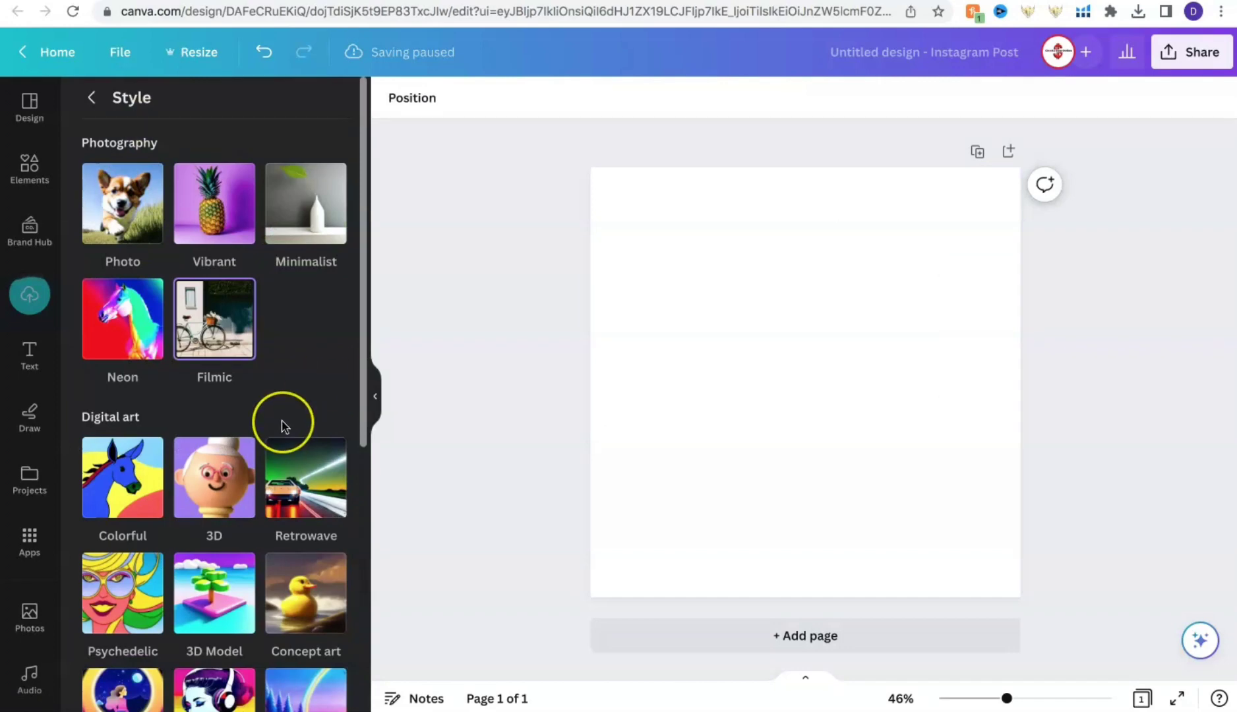
pyautogui.scroll(-3, 281, 423)
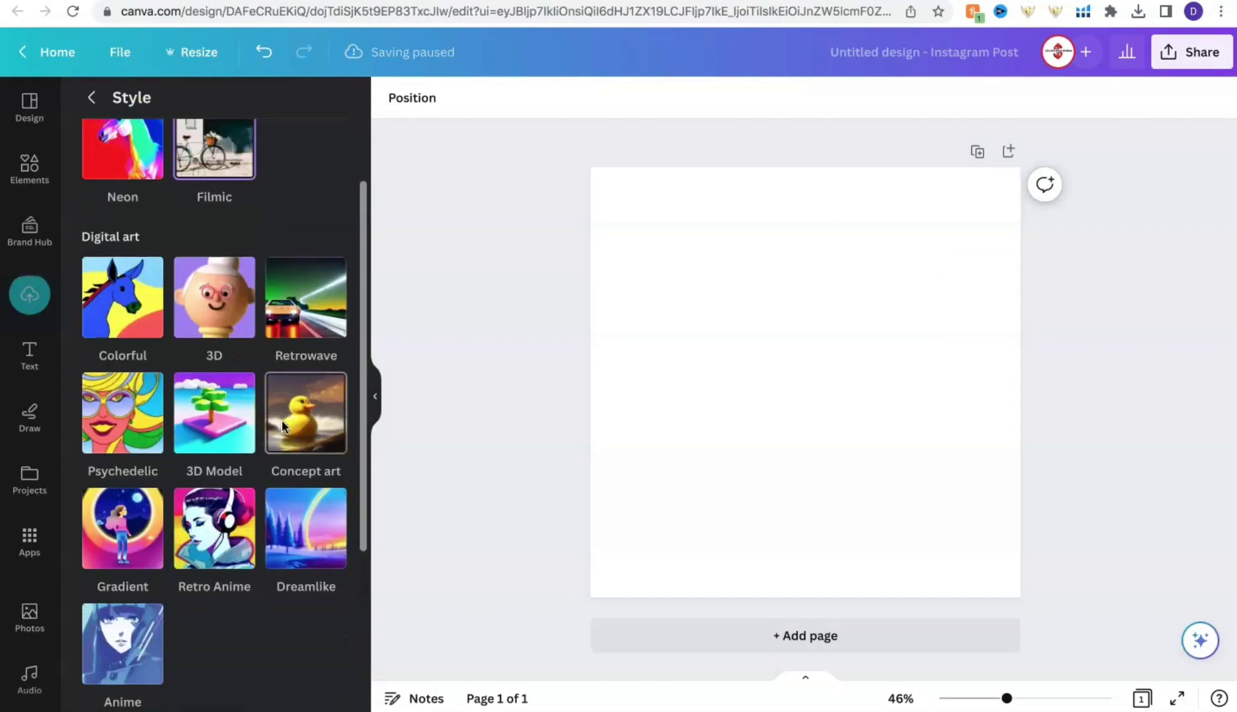
pyautogui.scroll(-2, 280, 420)
pyautogui.scroll(-2, 282, 422)
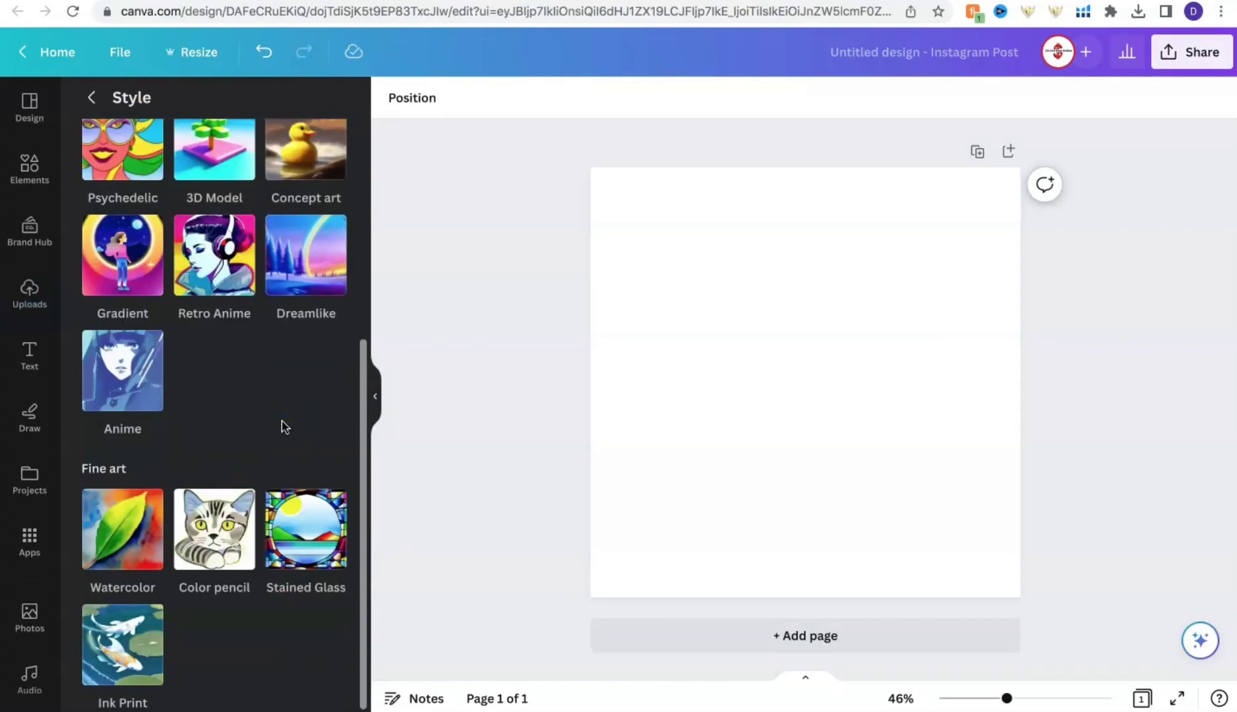
pyautogui.scroll(-1, 281, 423)
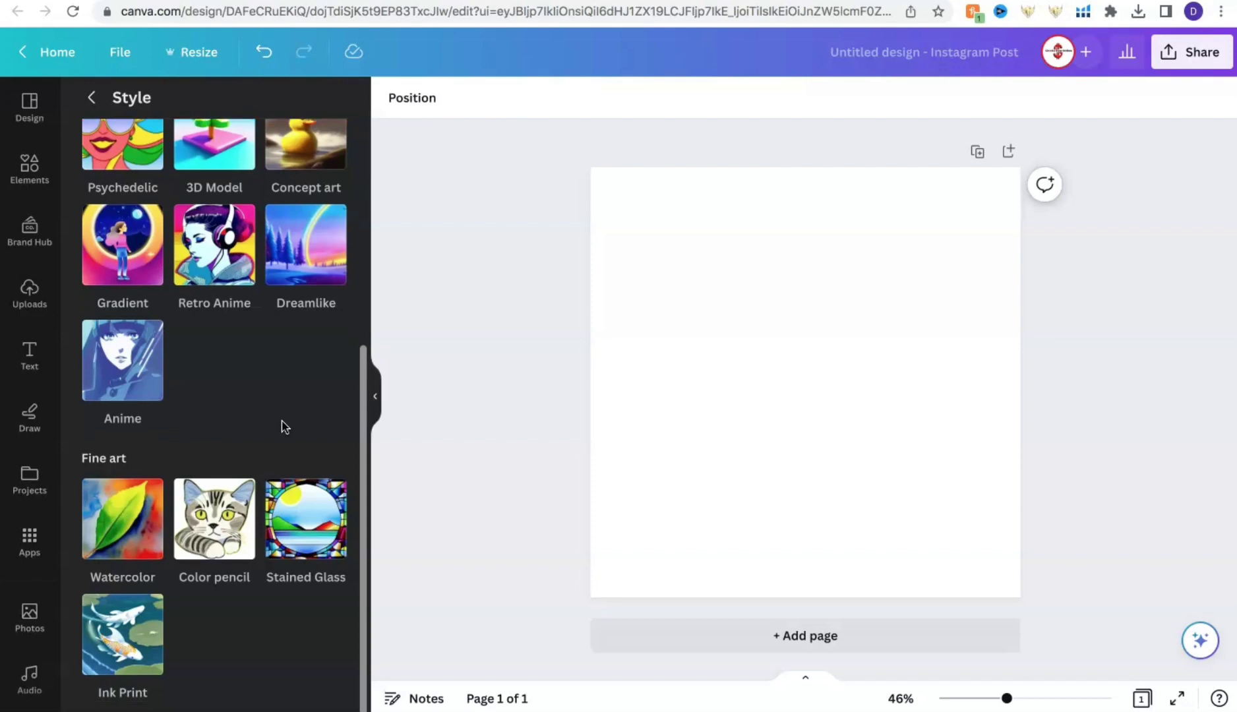
pyautogui.scroll(3, 281, 420)
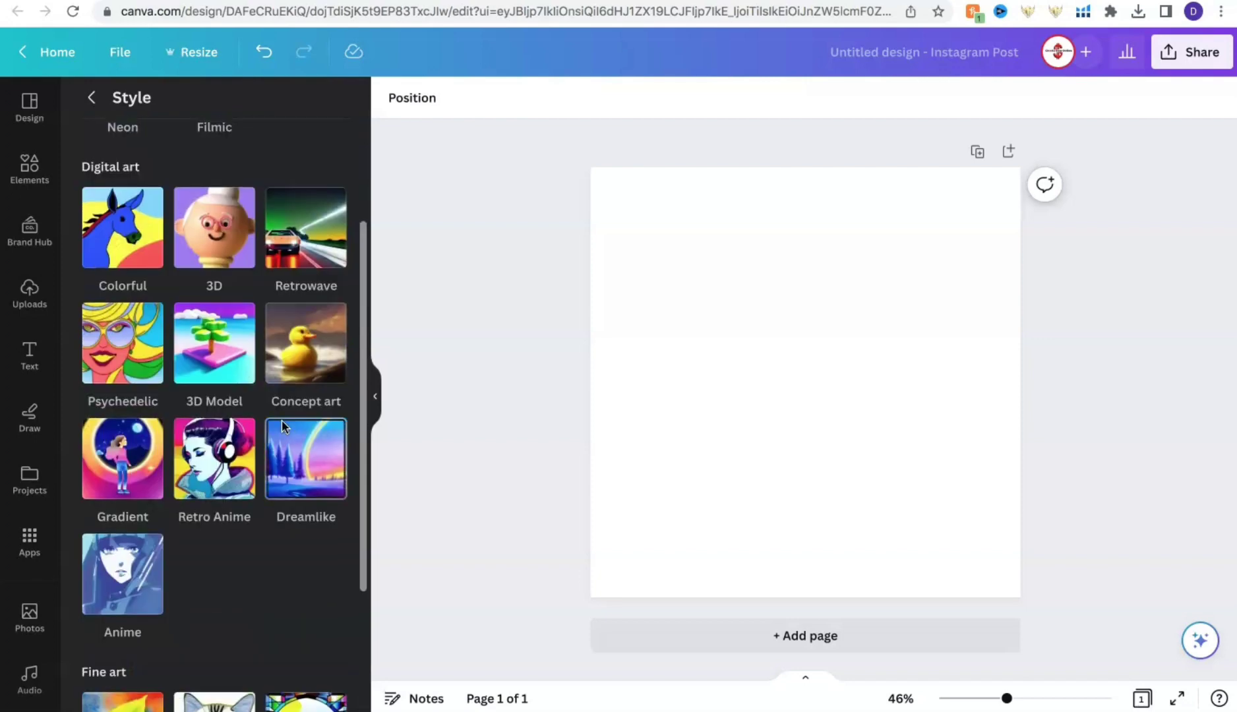
pyautogui.click(227, 459)
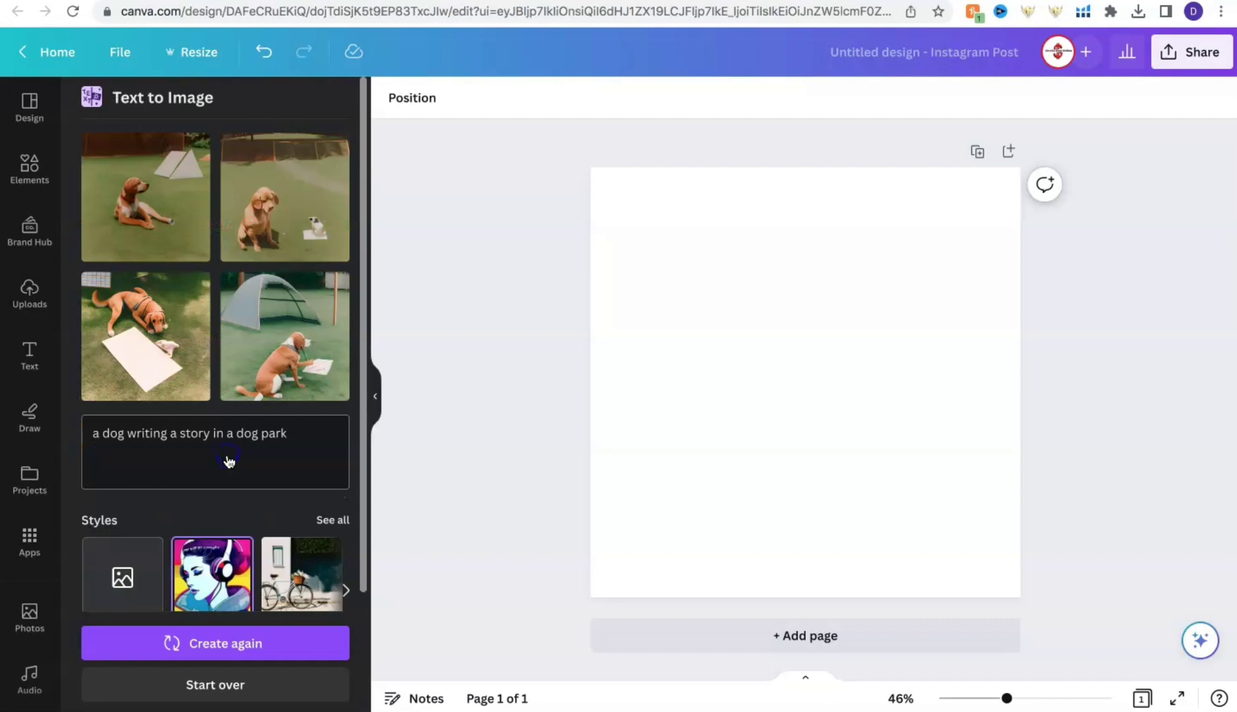
# Generate images of "super hero with a cape on top of a building", place the green-suited hero on the page and remove it.
pyautogui.tripleClick(214, 432)
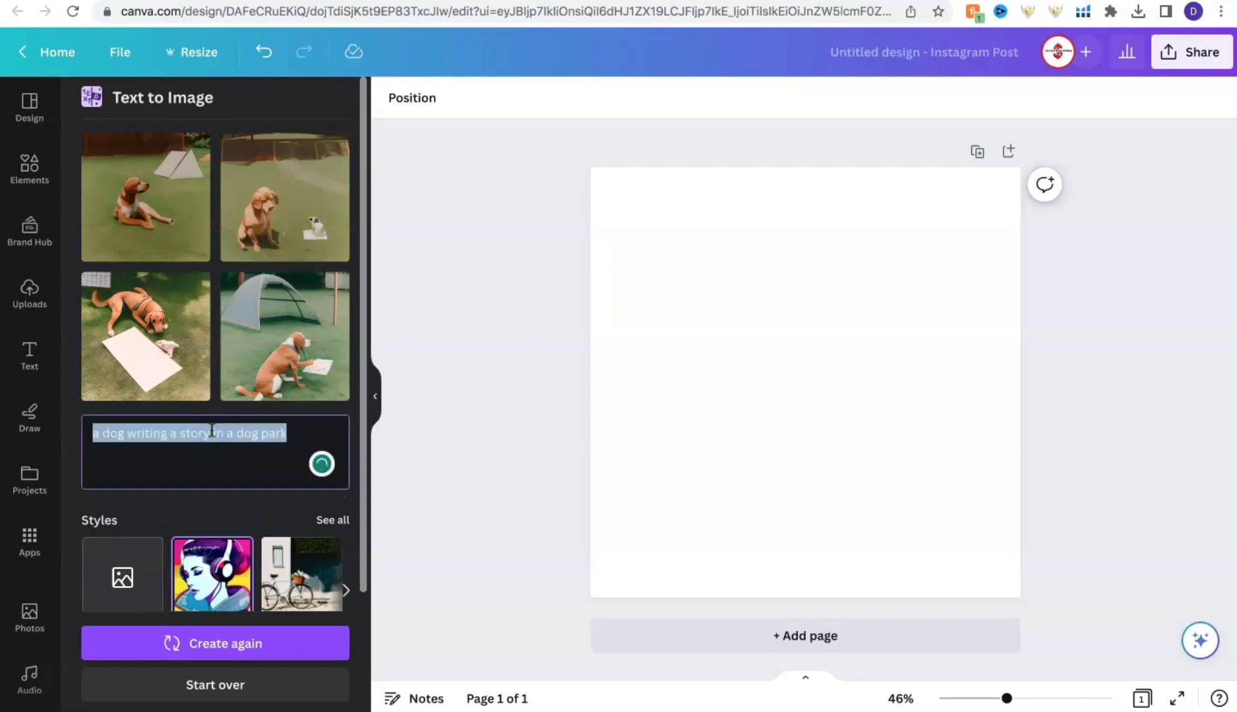
pyautogui.write('s')
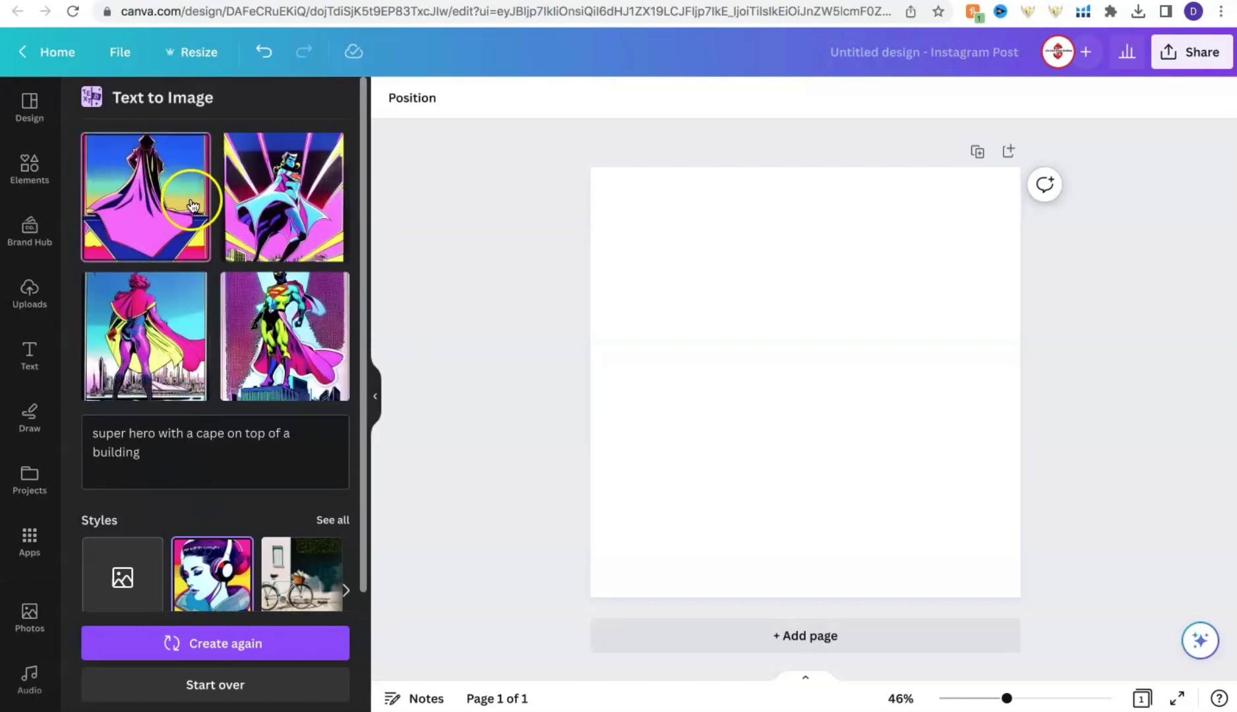
pyautogui.click(244, 330)
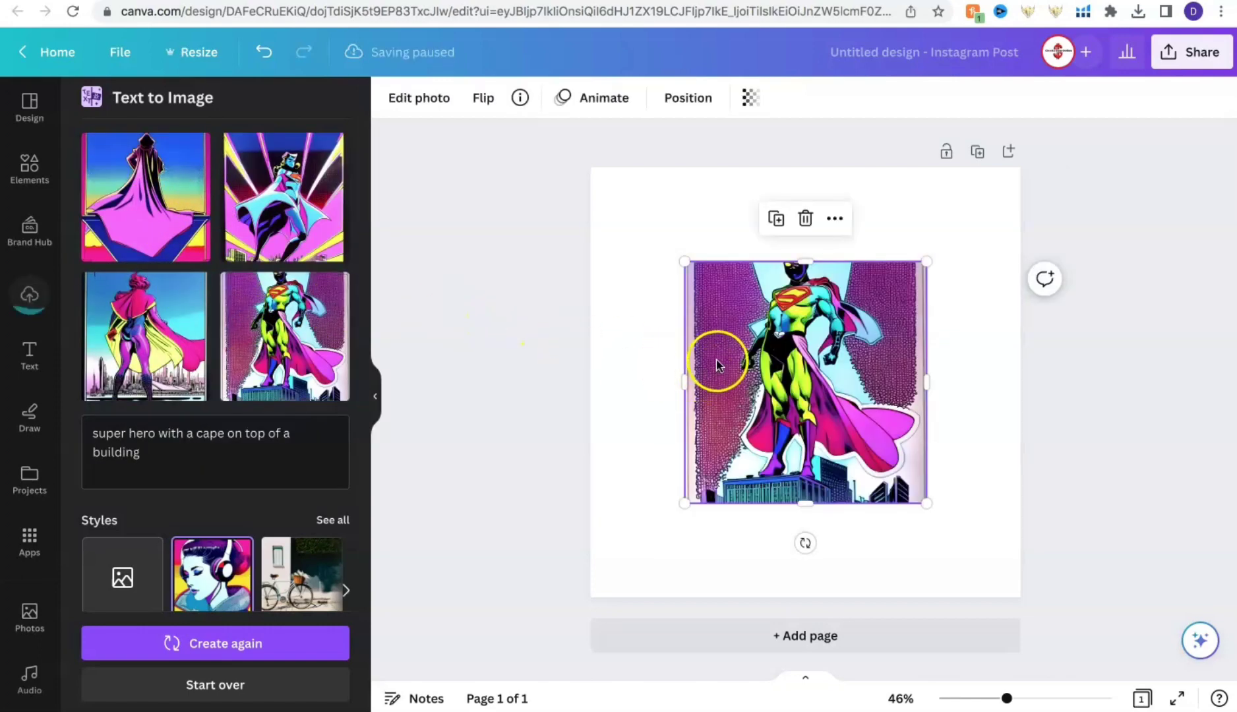
pyautogui.press('Delete')
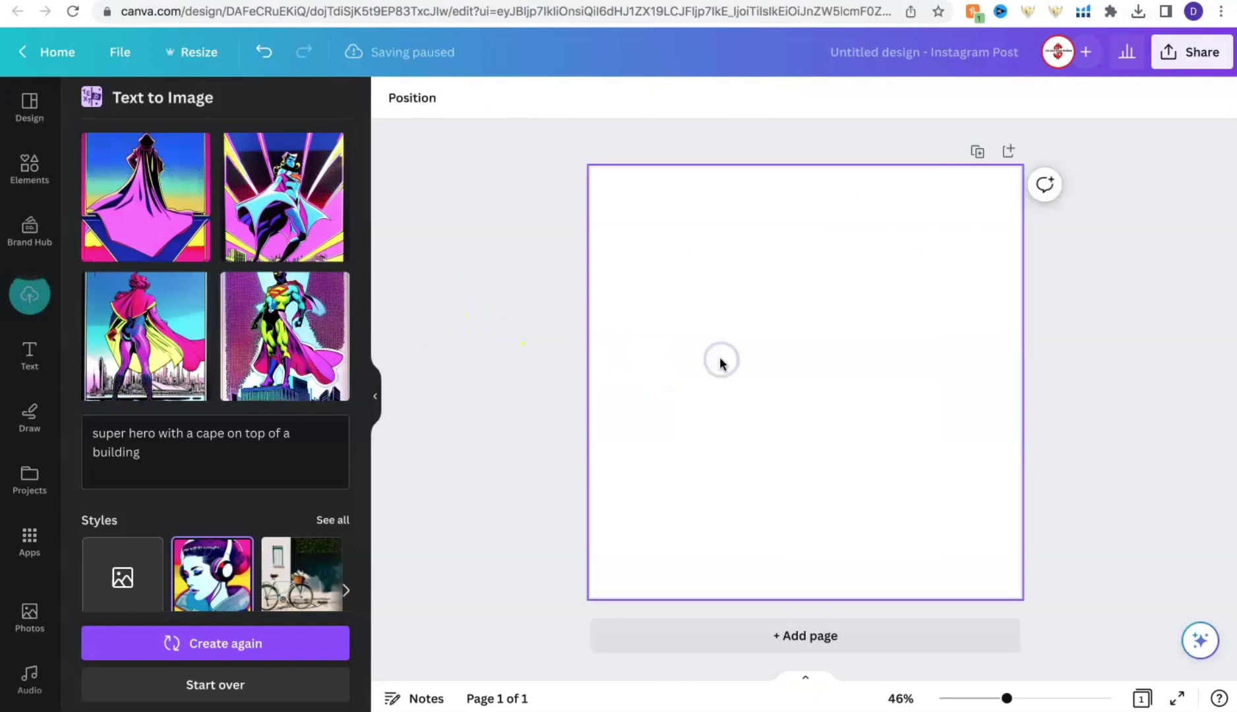
# Generate images from "super hero with a cape on top of a building for colouring book" and place the flying hero on the page.
pyautogui.tripleClick(223, 451)
pyautogui.click(169, 455)
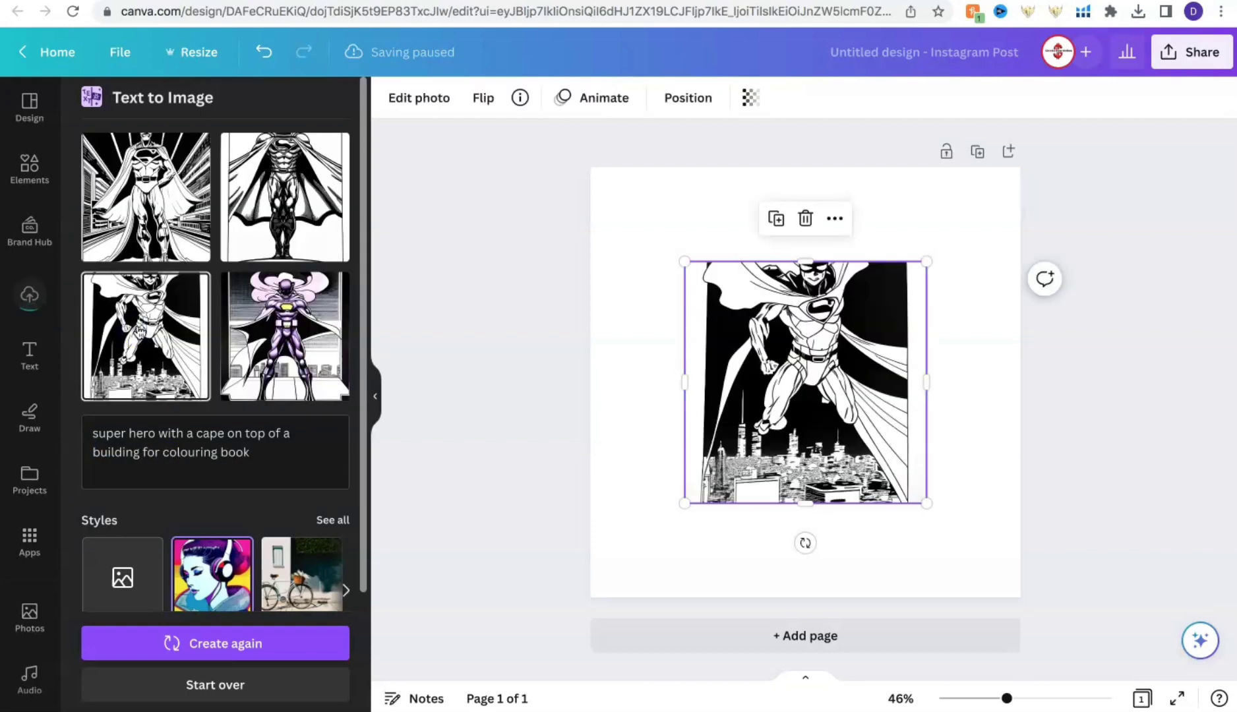
# Try the purple hero on the page, undo the placed pictures, and try the standing black-and-white hero before undoing it too.
pyautogui.click(281, 339)
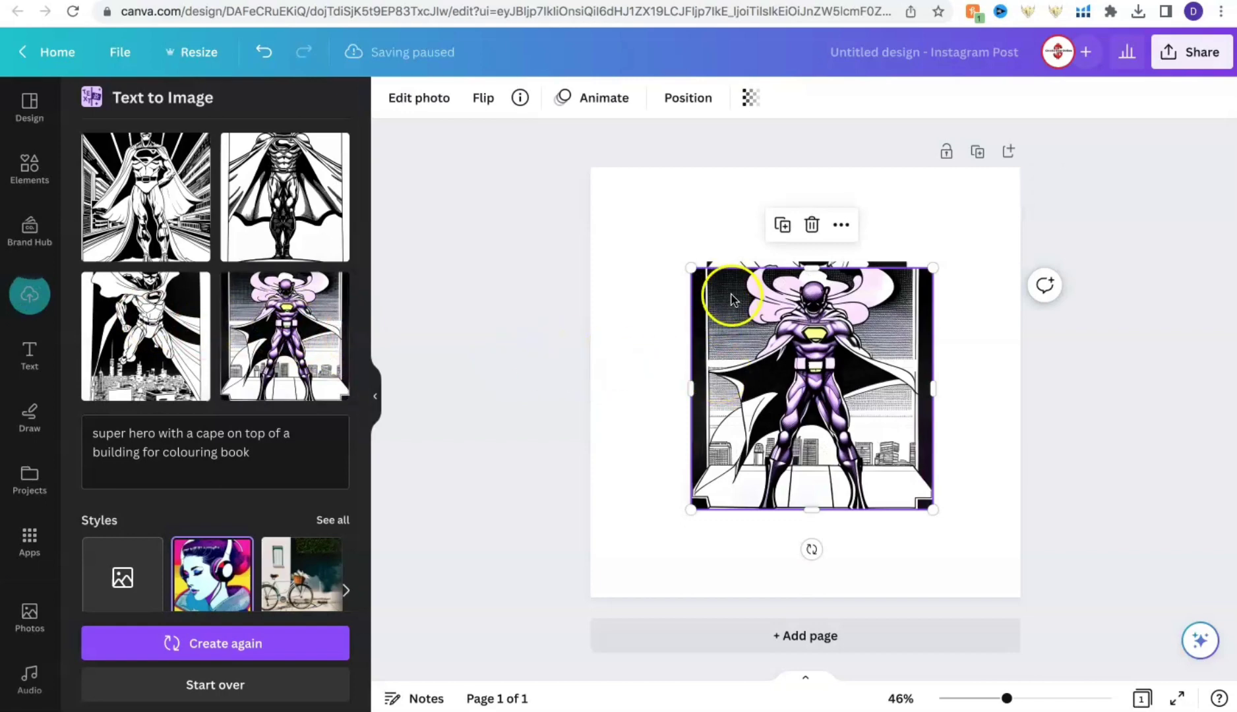
pyautogui.press('super+z')
pyautogui.press('super+z')
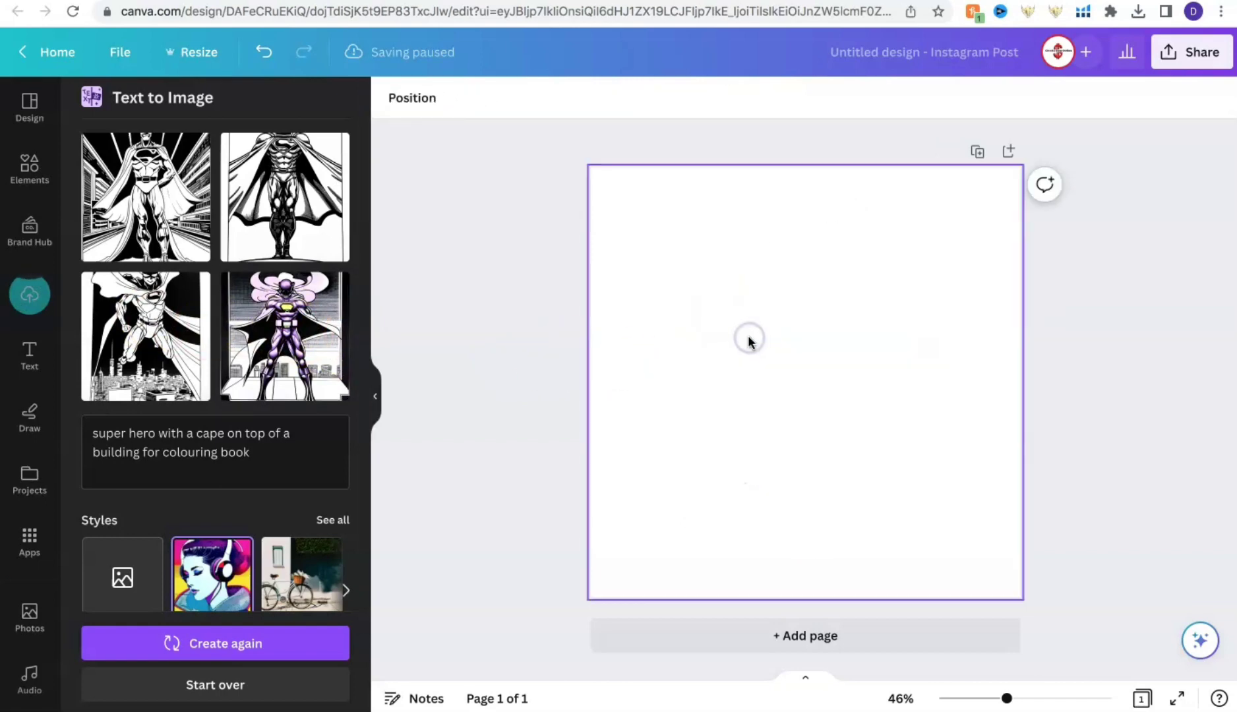
pyautogui.click(290, 211)
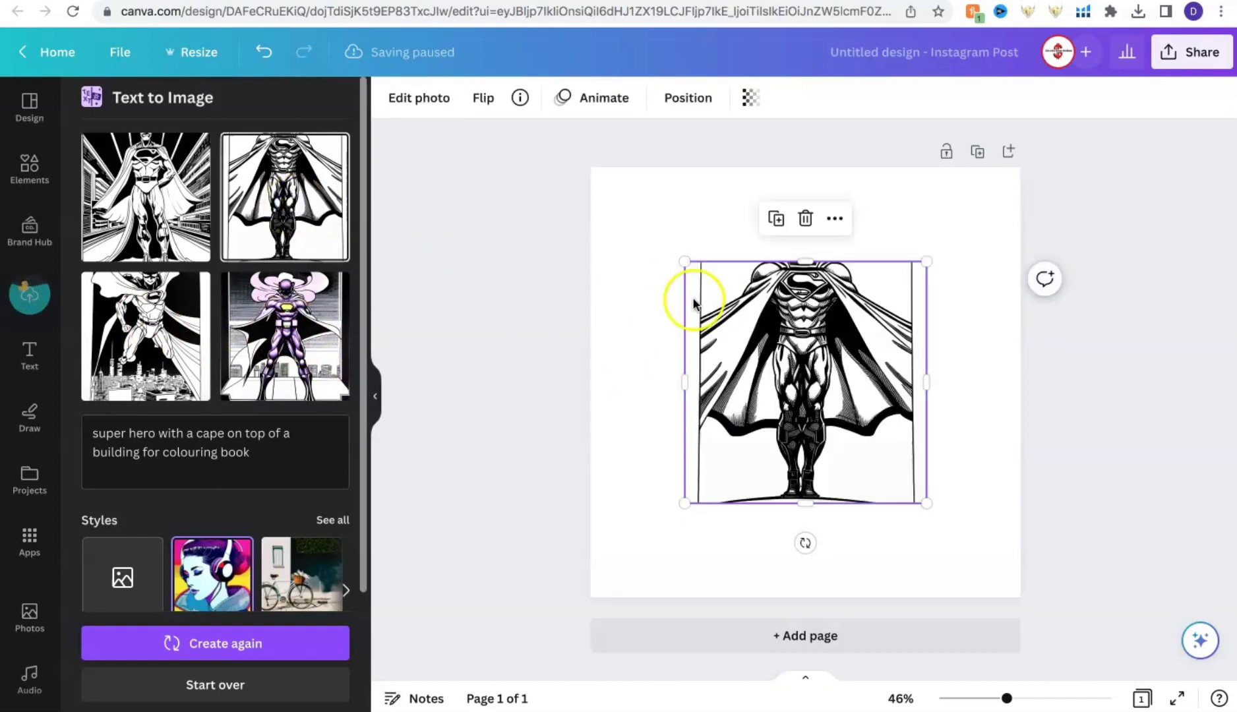
pyautogui.press('super+z')
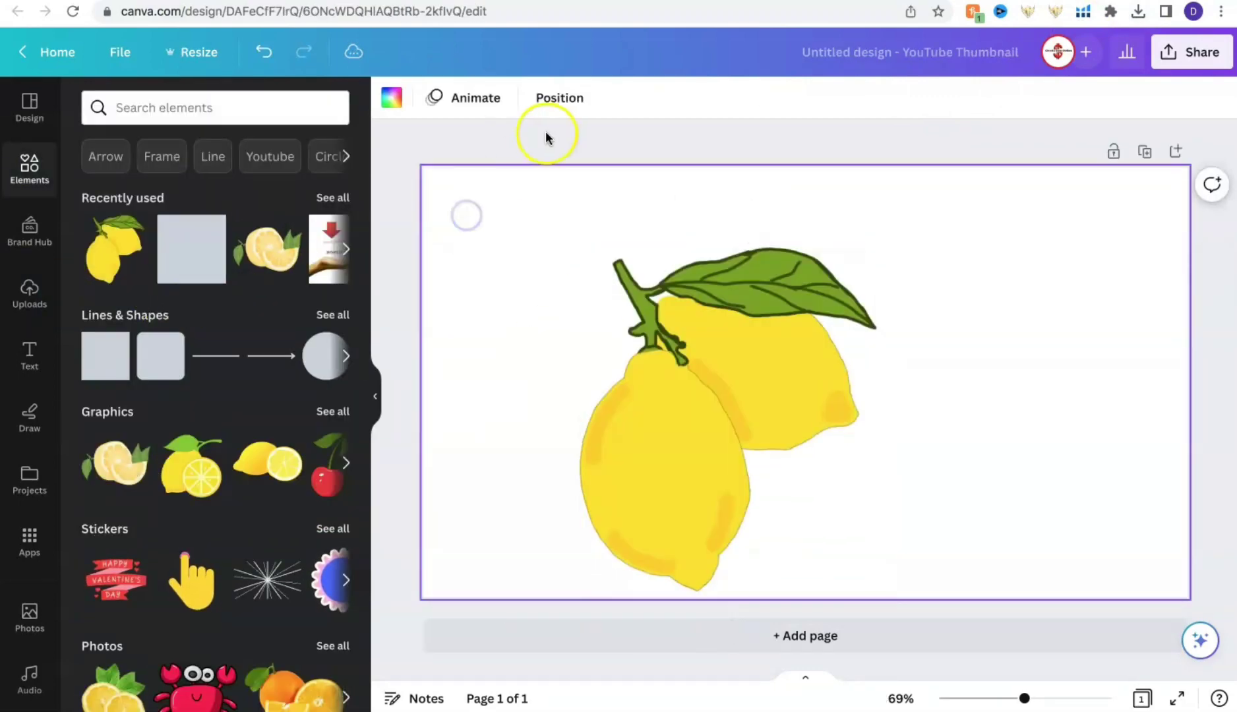
# Give the page background the light green-to-blue gradient and move the lemons toward the page's right half.
pyautogui.scroll(-4, 219, 460)
pyautogui.click(146, 533)
pyautogui.click(331, 532)
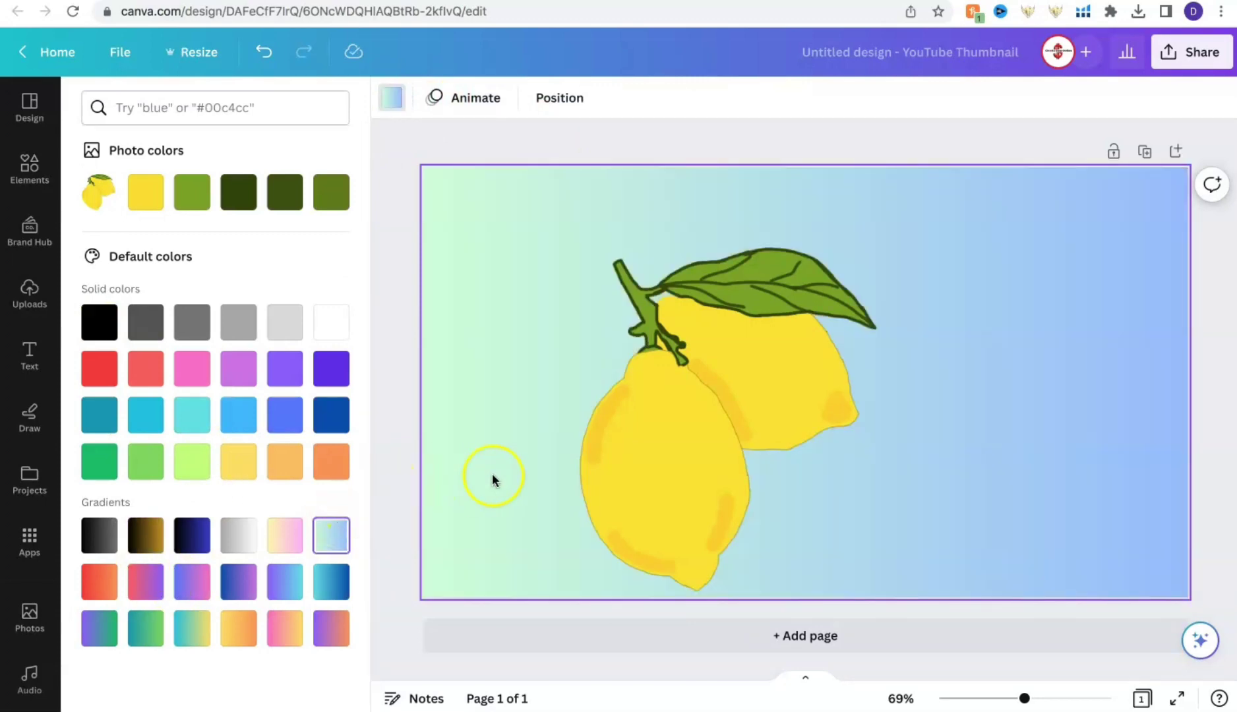
pyautogui.moveTo(644, 449); pyautogui.dragTo(808, 387)
pyautogui.click(561, 323)
# Place the gold logo from the brand kit on the page and move it off the lemons.
pyautogui.click(29, 231)
pyautogui.click(133, 489)
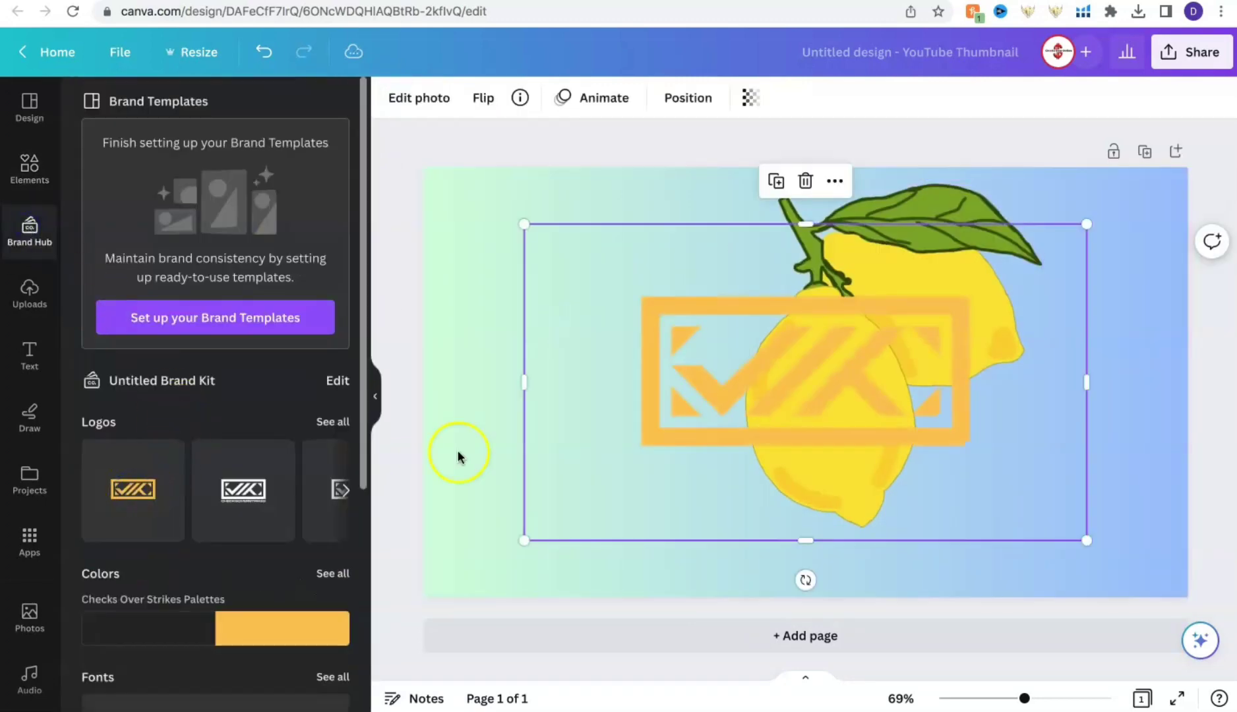
pyautogui.moveTo(697, 383); pyautogui.dragTo(596, 454)
# Colour the page background with the brand kit's orange and add the text "game changer" over the lemons.
pyautogui.click(198, 628)
pyautogui.click(710, 301)
pyautogui.click(773, 428)
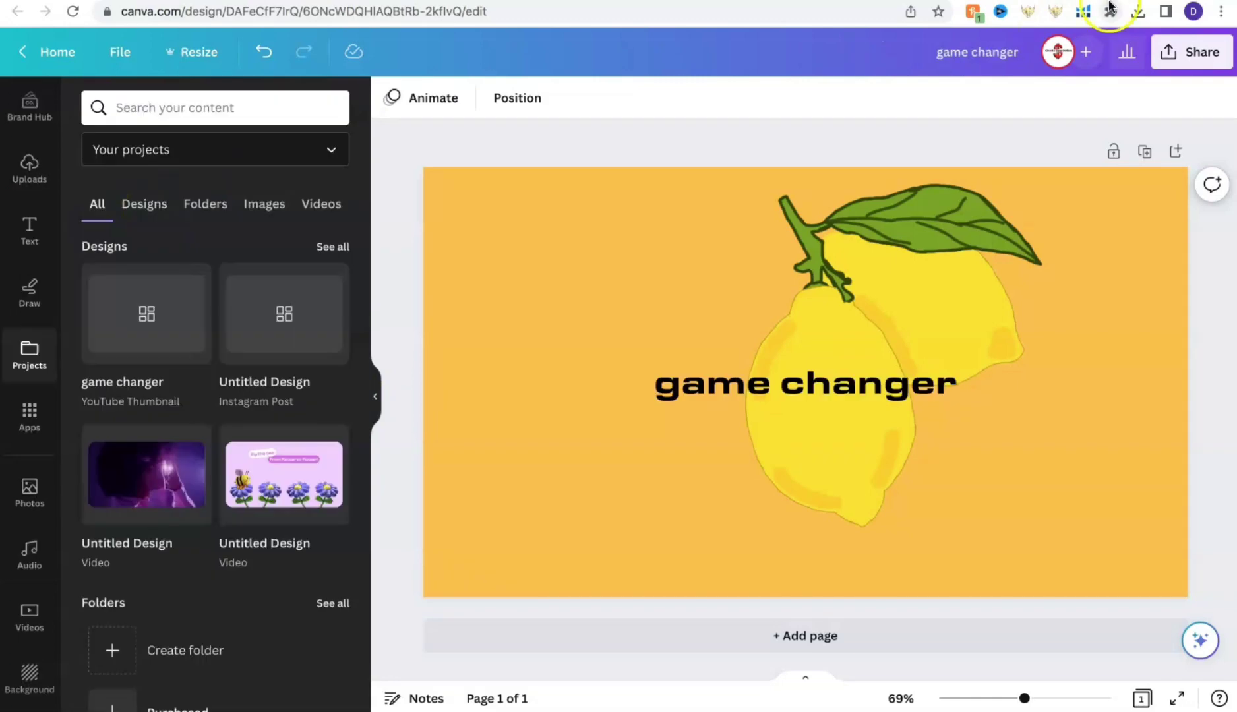
# Generate text on the page with Magic Write from the prompt "write a description with the magic addtions to canva." and deselect it.
pyautogui.click(1195, 643)
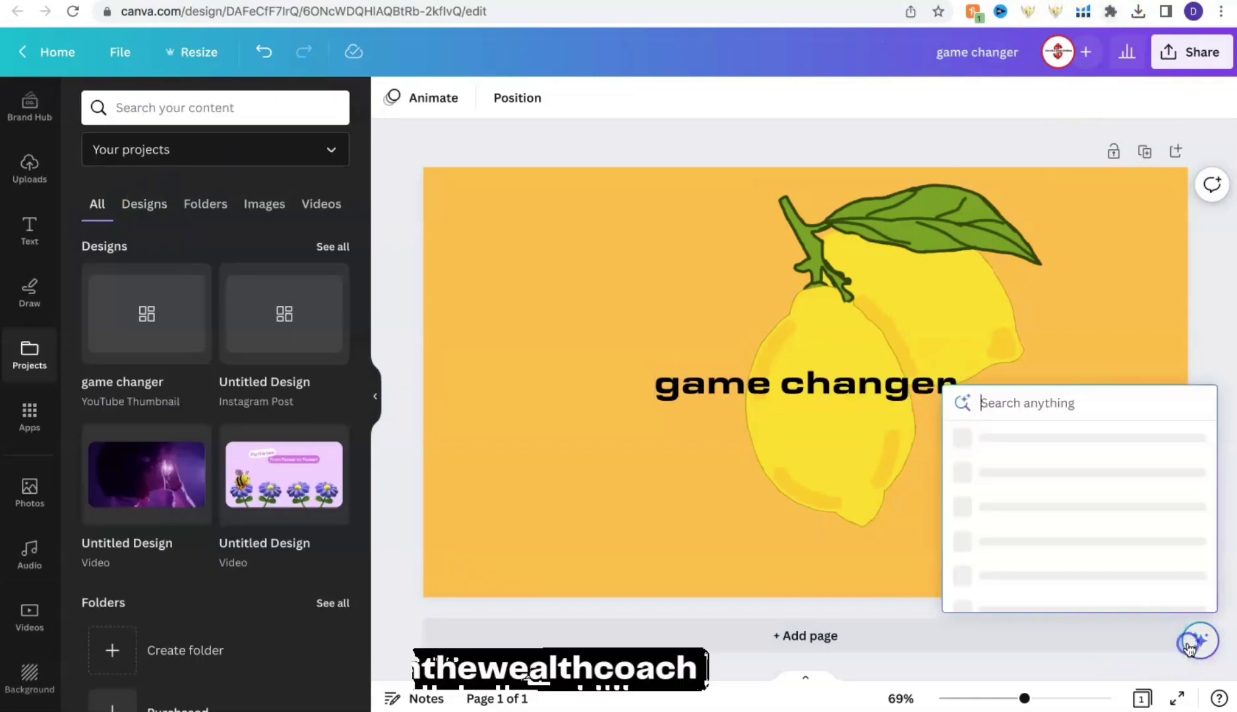
pyautogui.click(997, 403)
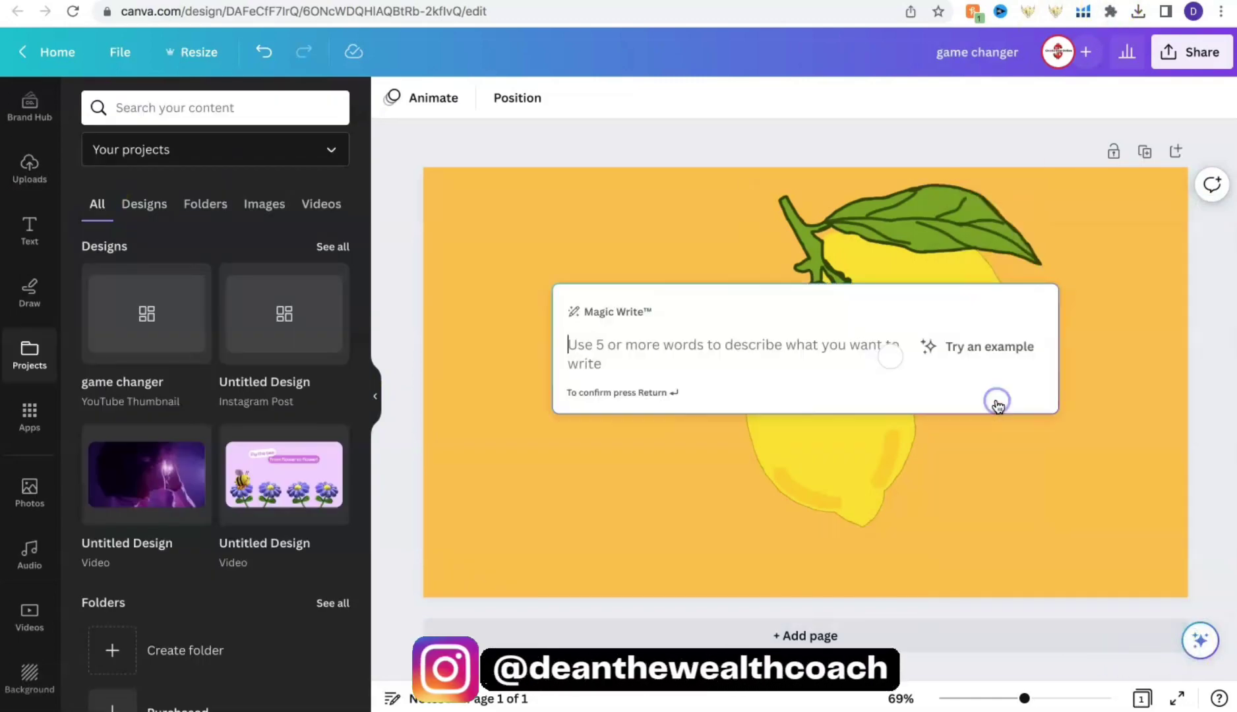
pyautogui.click(798, 347)
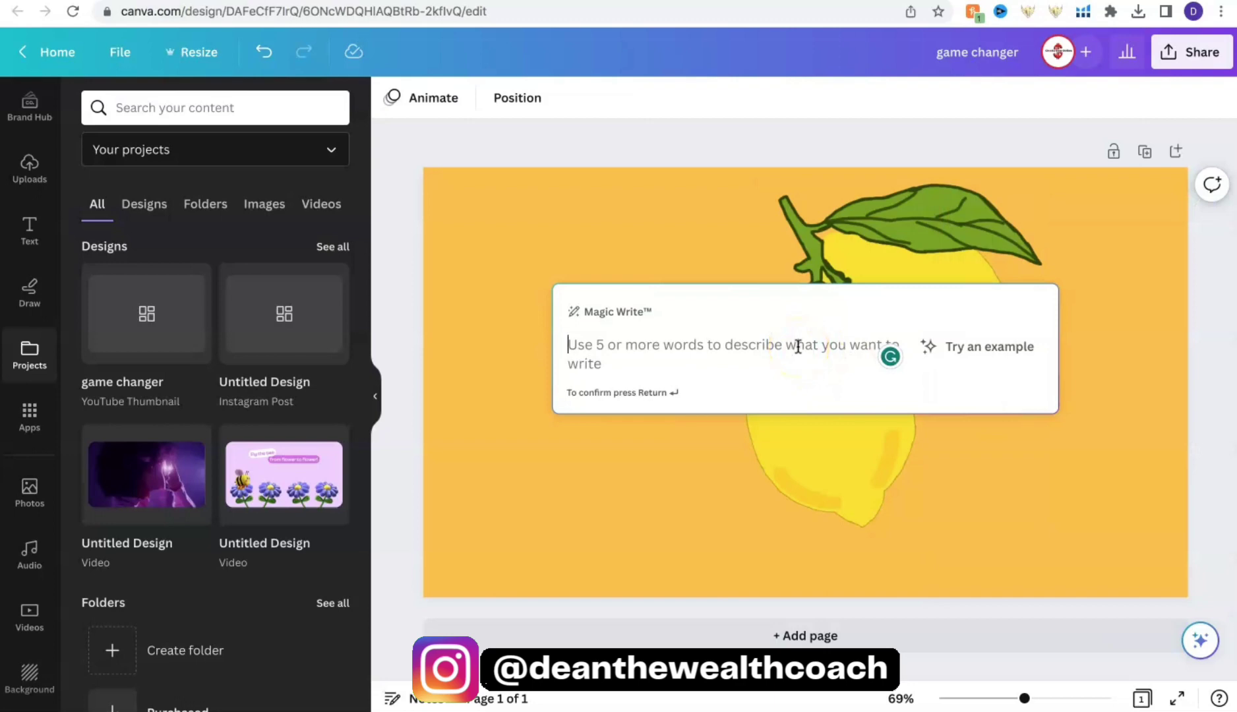
pyautogui.write('write')
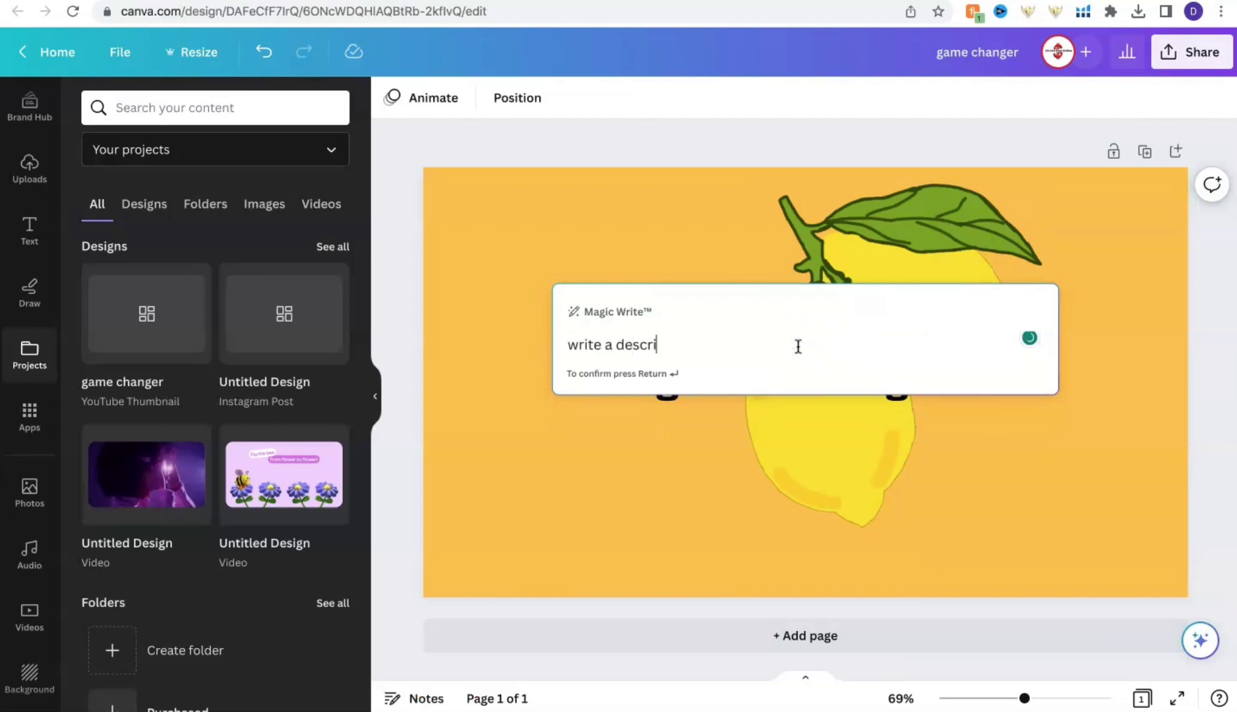
pyautogui.write('a description with the ')
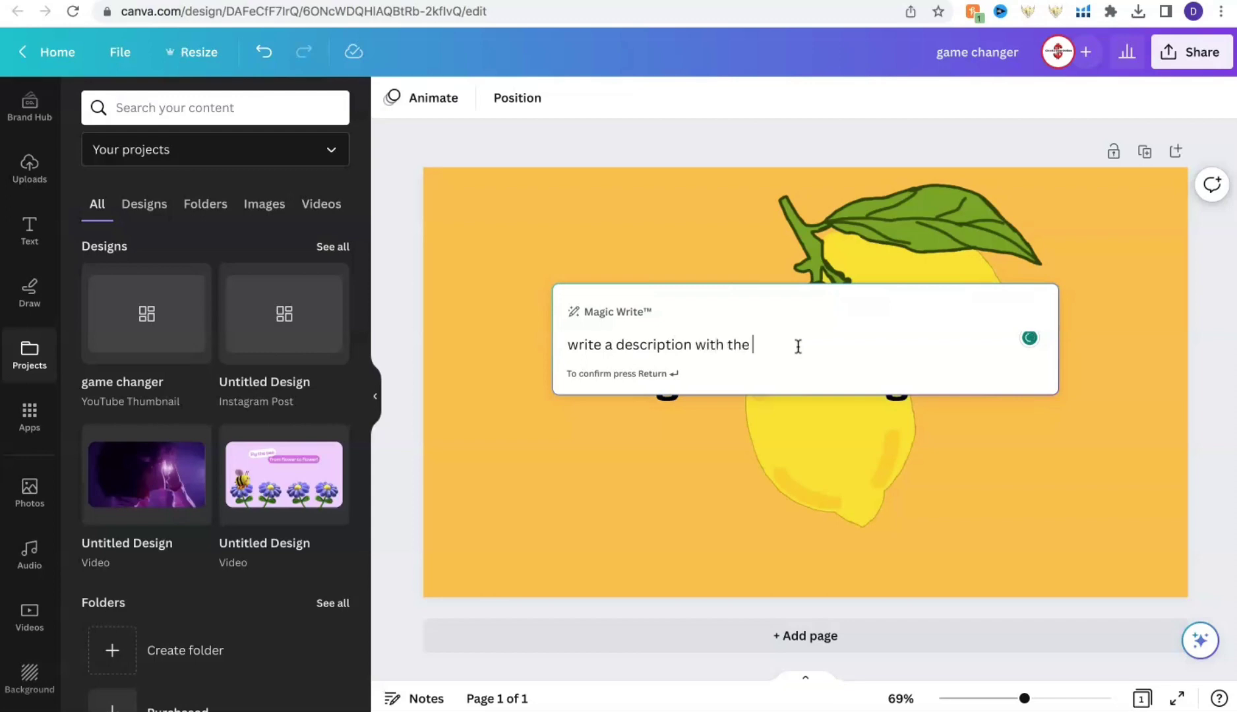
pyautogui.write('magic ')
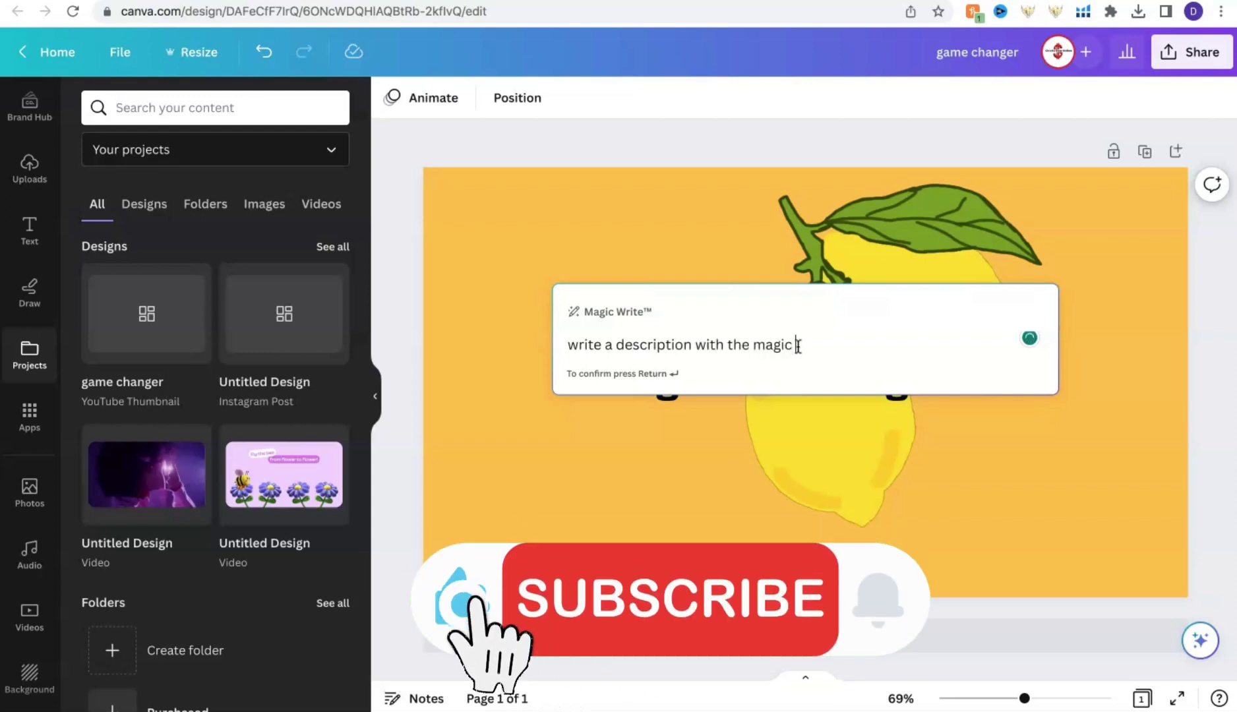
pyautogui.write('addtions to canva.')
pyautogui.press('Return')
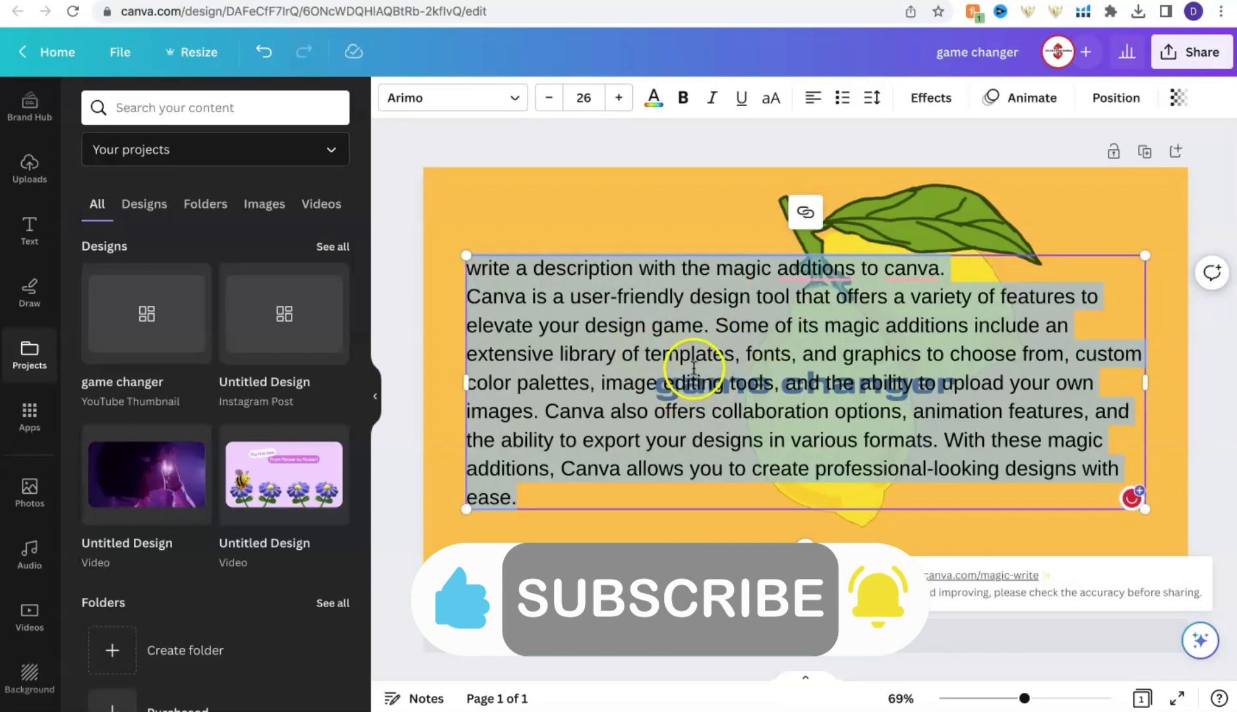
pyautogui.moveTo(668, 323); pyautogui.dragTo(663, 367)
pyautogui.click(646, 497)
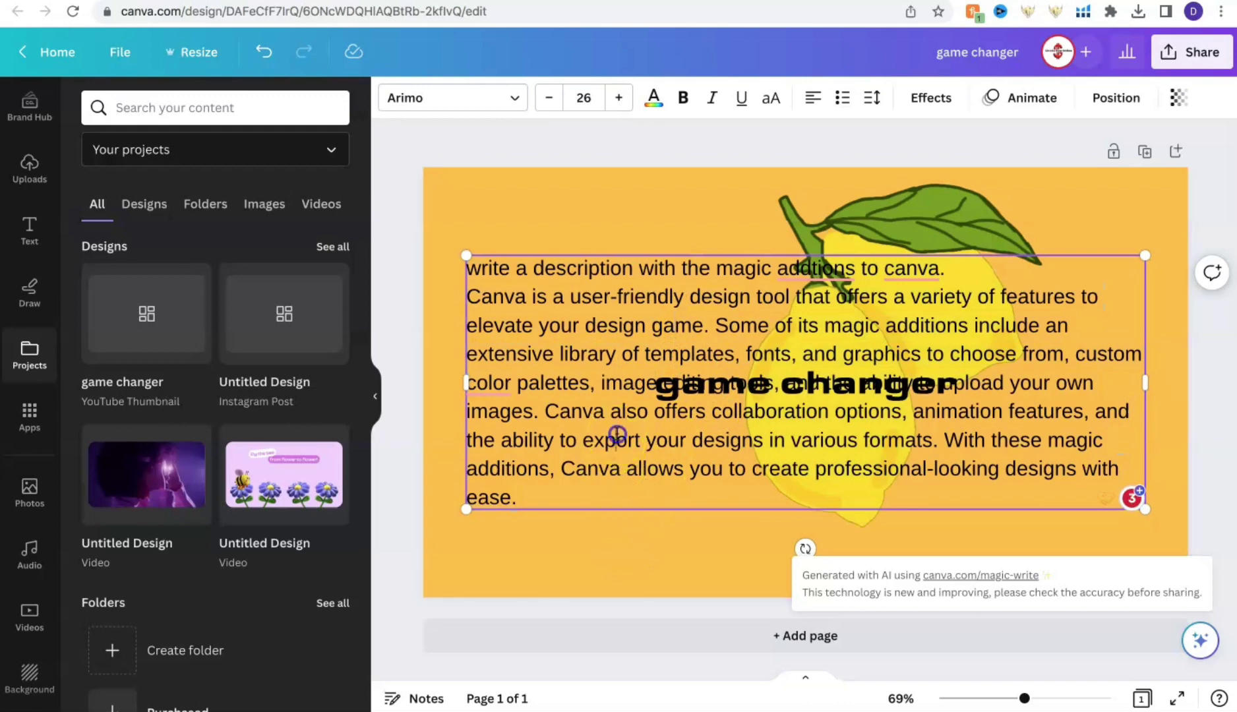
pyautogui.moveTo(619, 433); pyautogui.dragTo(617, 491)
pyautogui.click(657, 544)
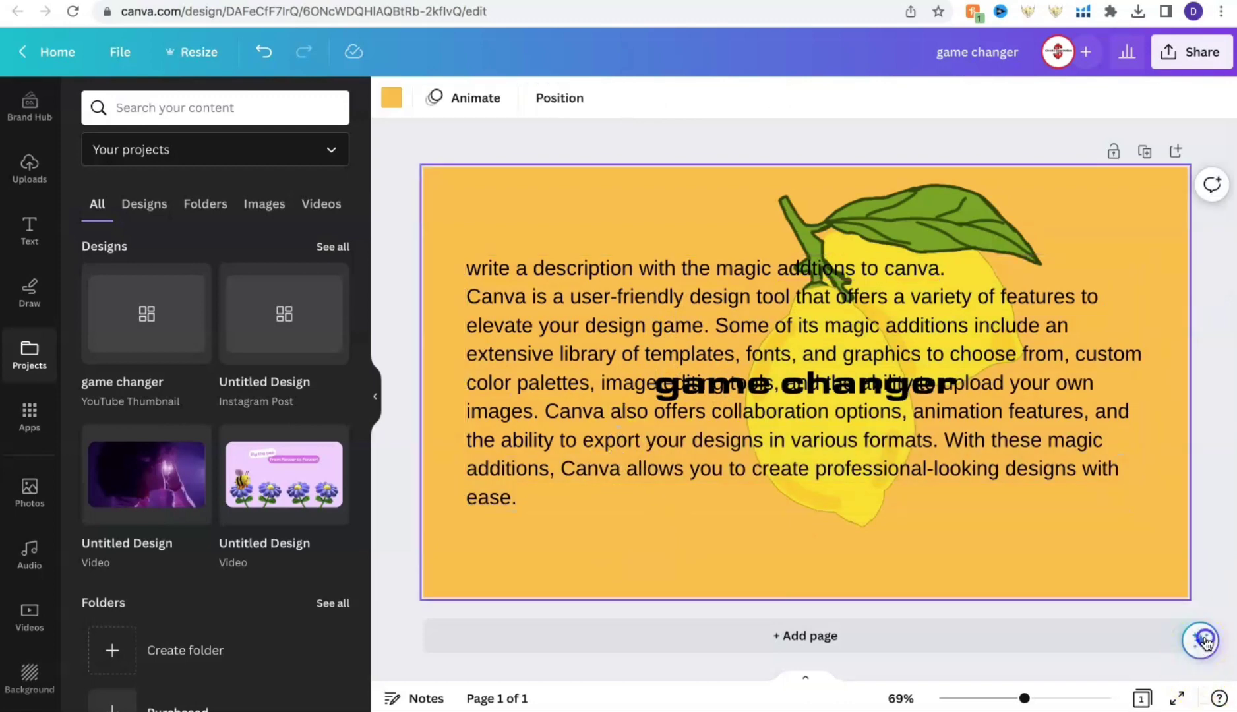
# Add a new text box through Canva Assistant and give it the Outline text effect.
pyautogui.click(1203, 641)
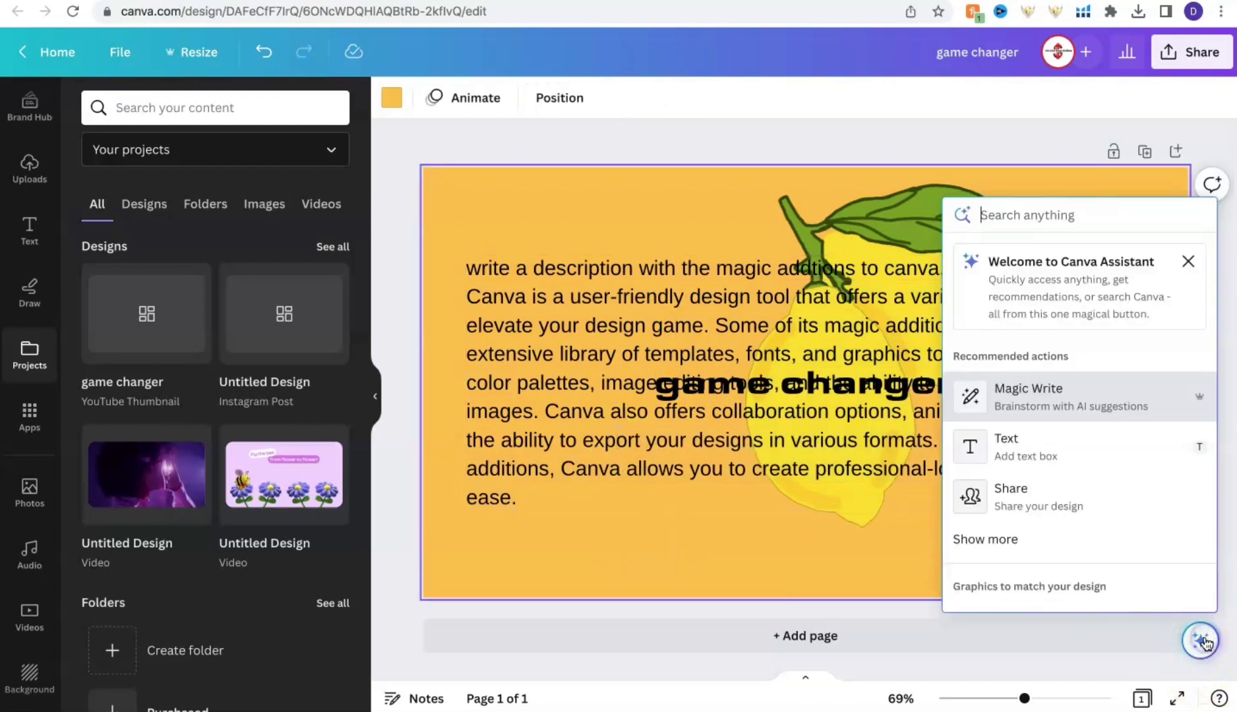
pyautogui.click(1052, 456)
pyautogui.click(1201, 640)
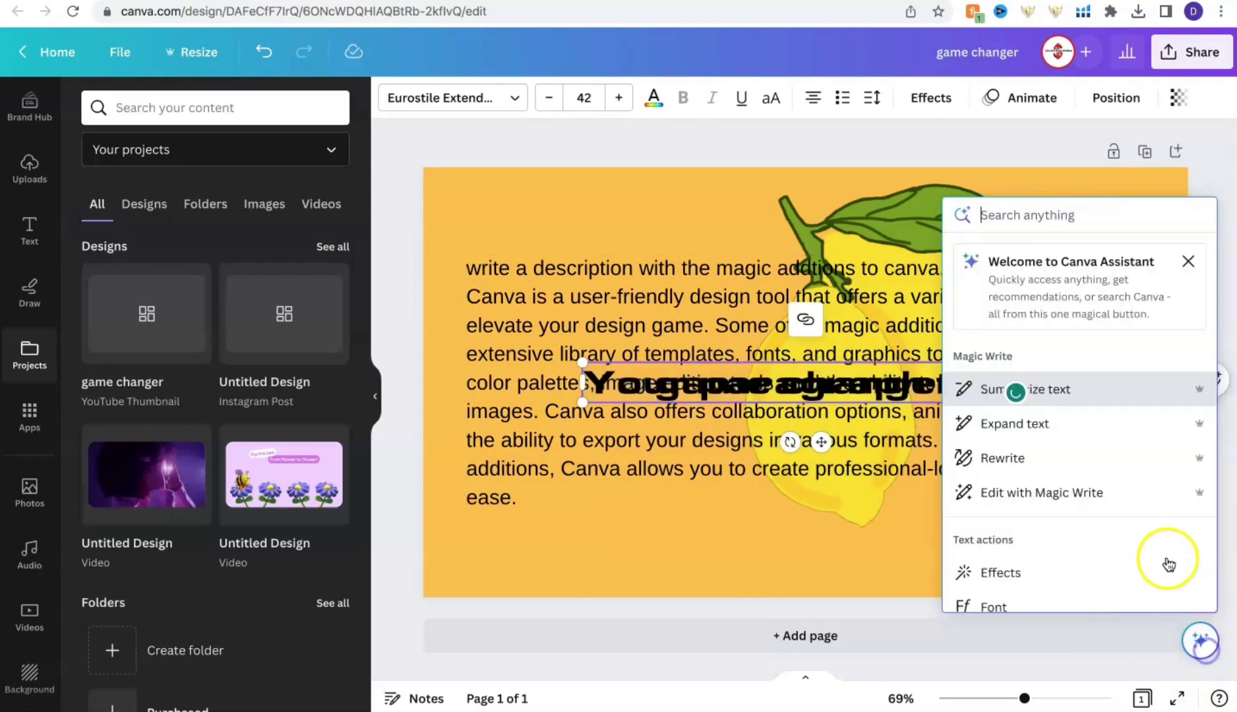
pyautogui.click(1078, 488)
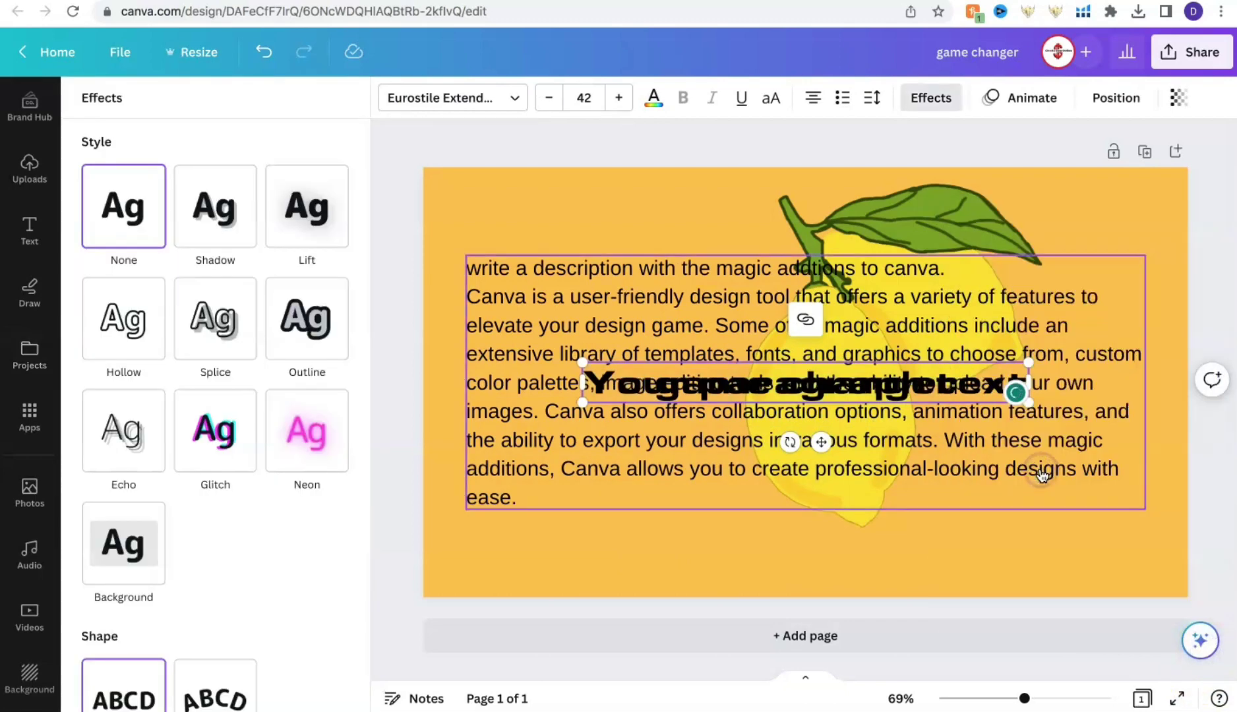
pyautogui.click(295, 320)
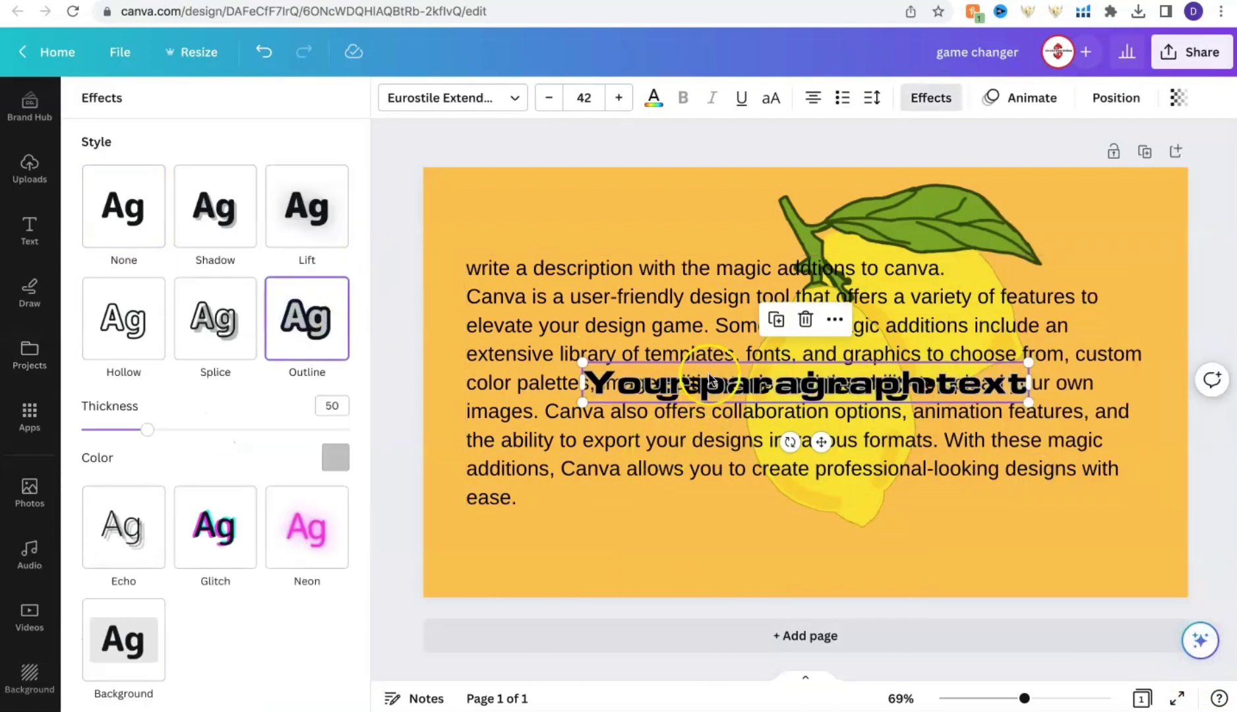
# Move the outlined "Your paragraph text" below the generated paragraph and look through the available text effects.
pyautogui.moveTo(711, 370); pyautogui.dragTo(715, 515)
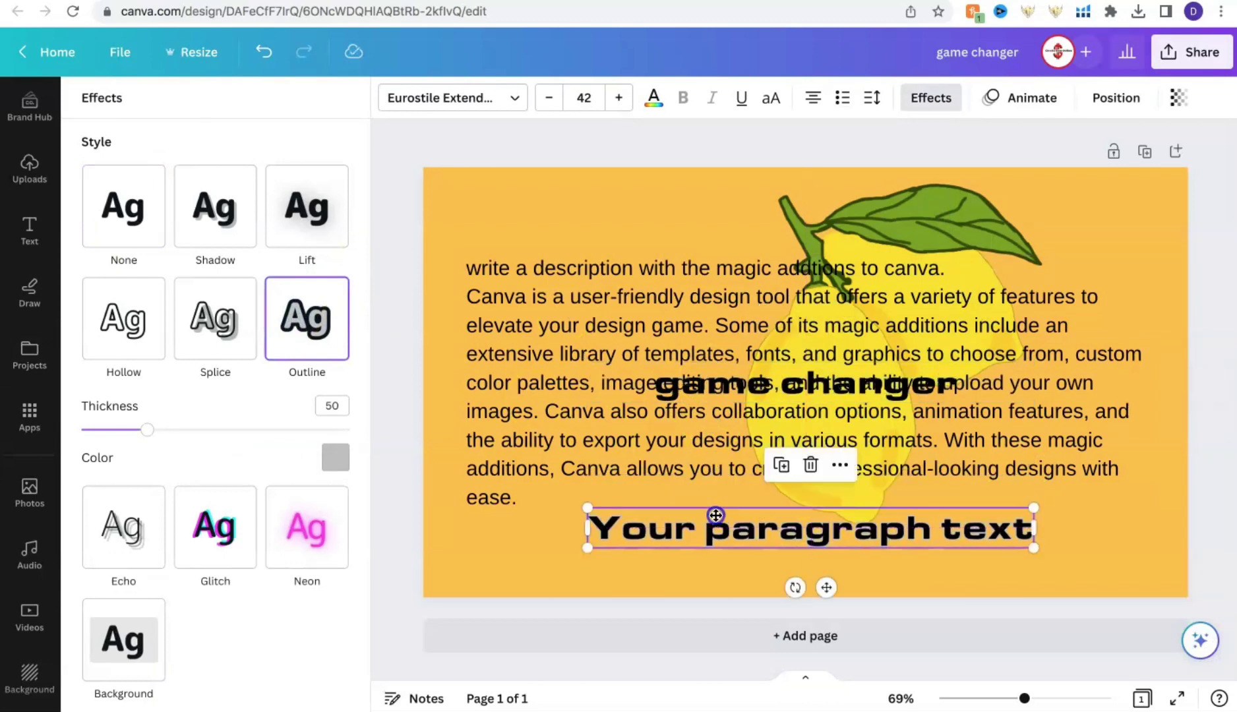
pyautogui.click(1200, 643)
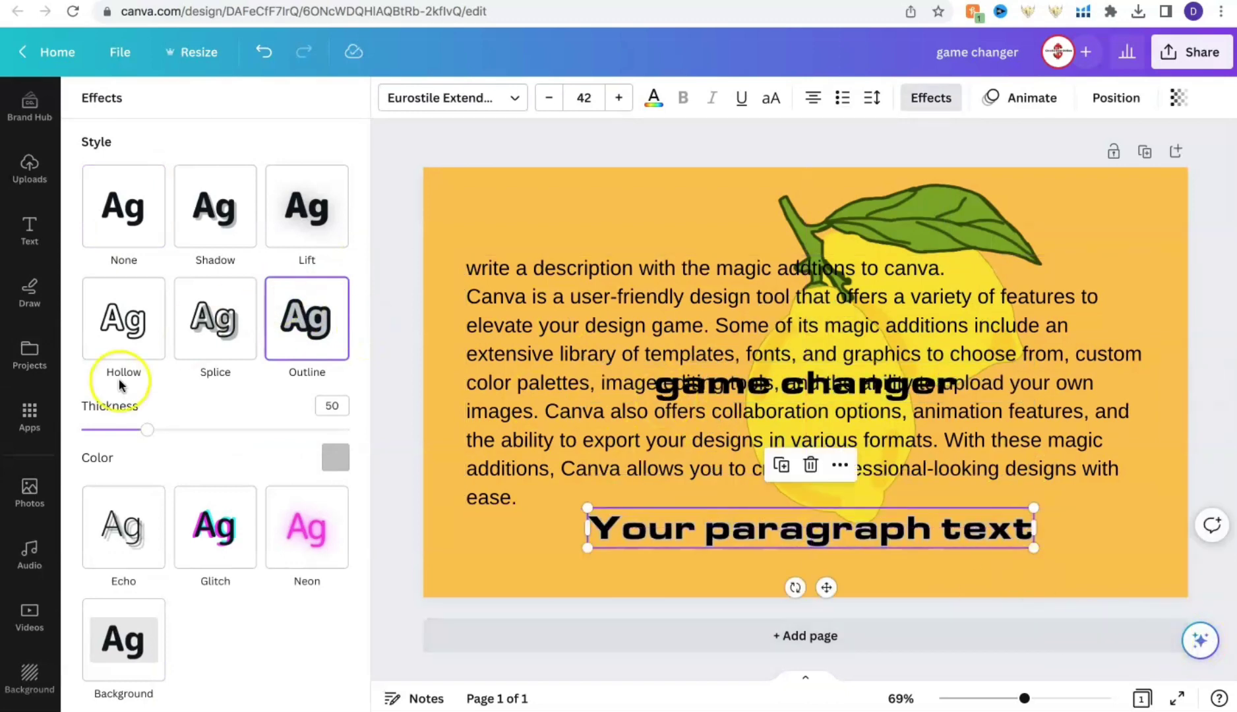
pyautogui.scroll(-3, 120, 384)
pyautogui.scroll(3, 120, 385)
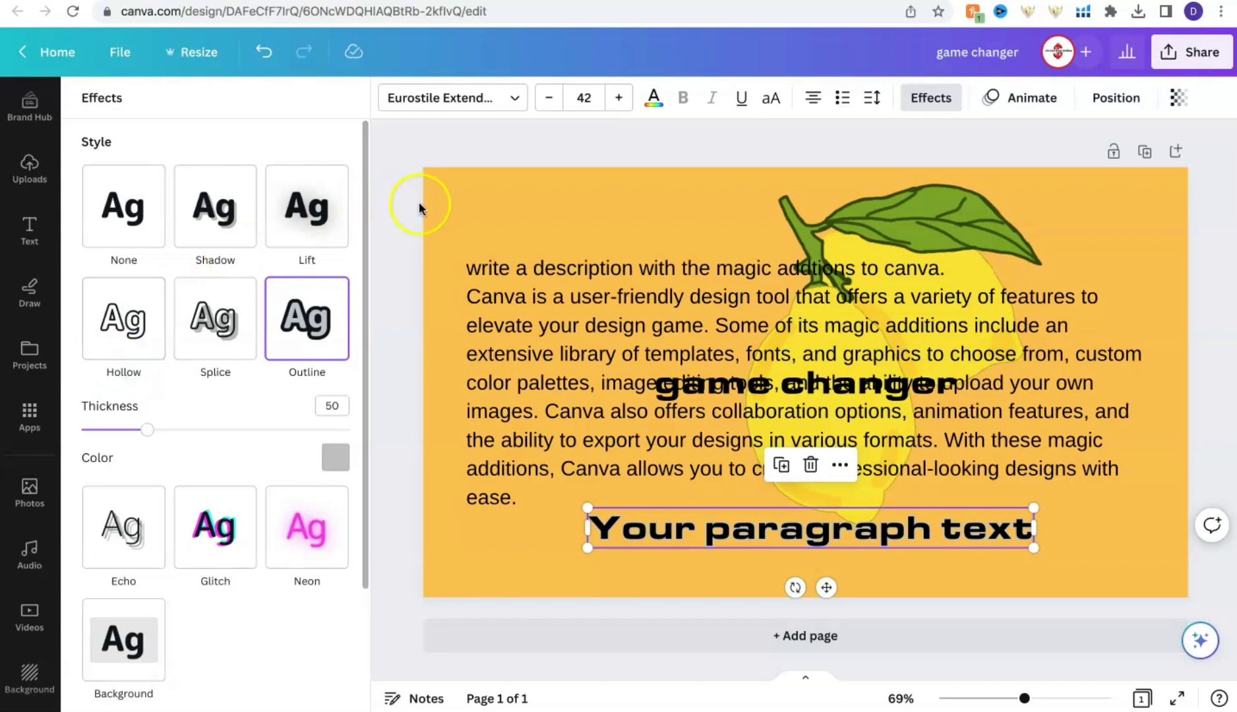
# Reorder the layers so that "Your paragraph text" sits behind the lemons, directly above the background.
pyautogui.click(1116, 97)
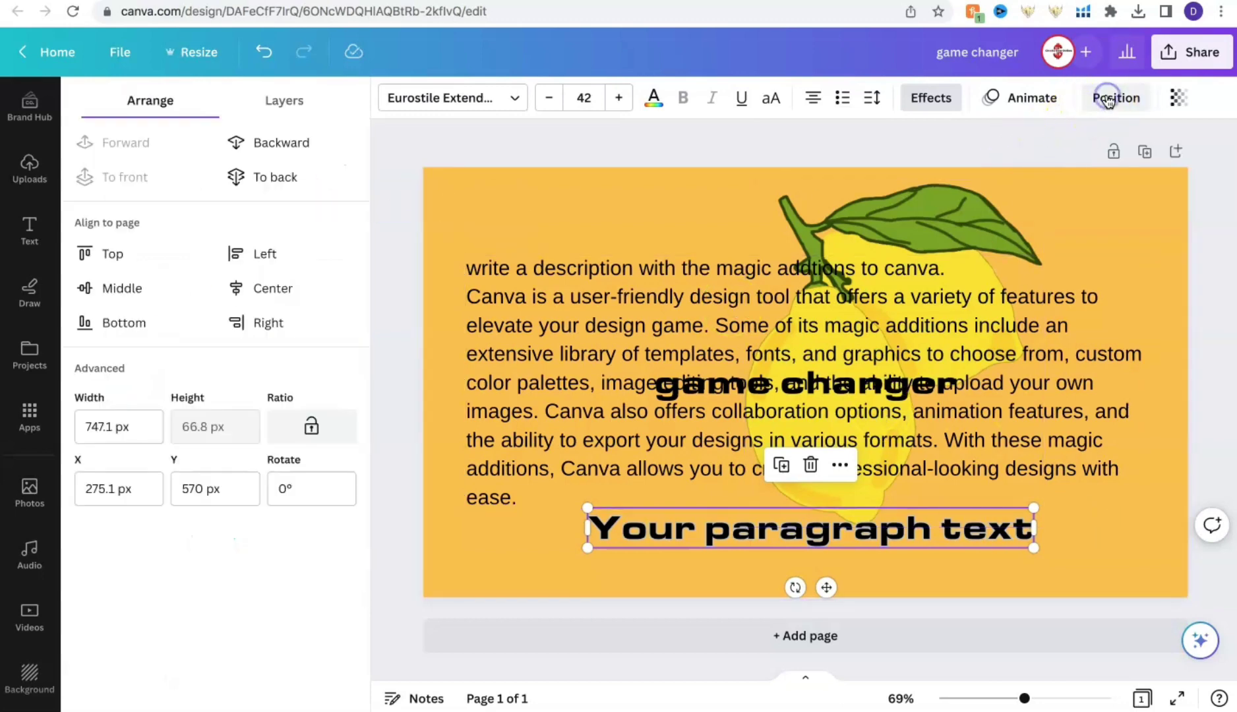
pyautogui.click(270, 99)
pyautogui.moveTo(263, 198); pyautogui.dragTo(258, 364)
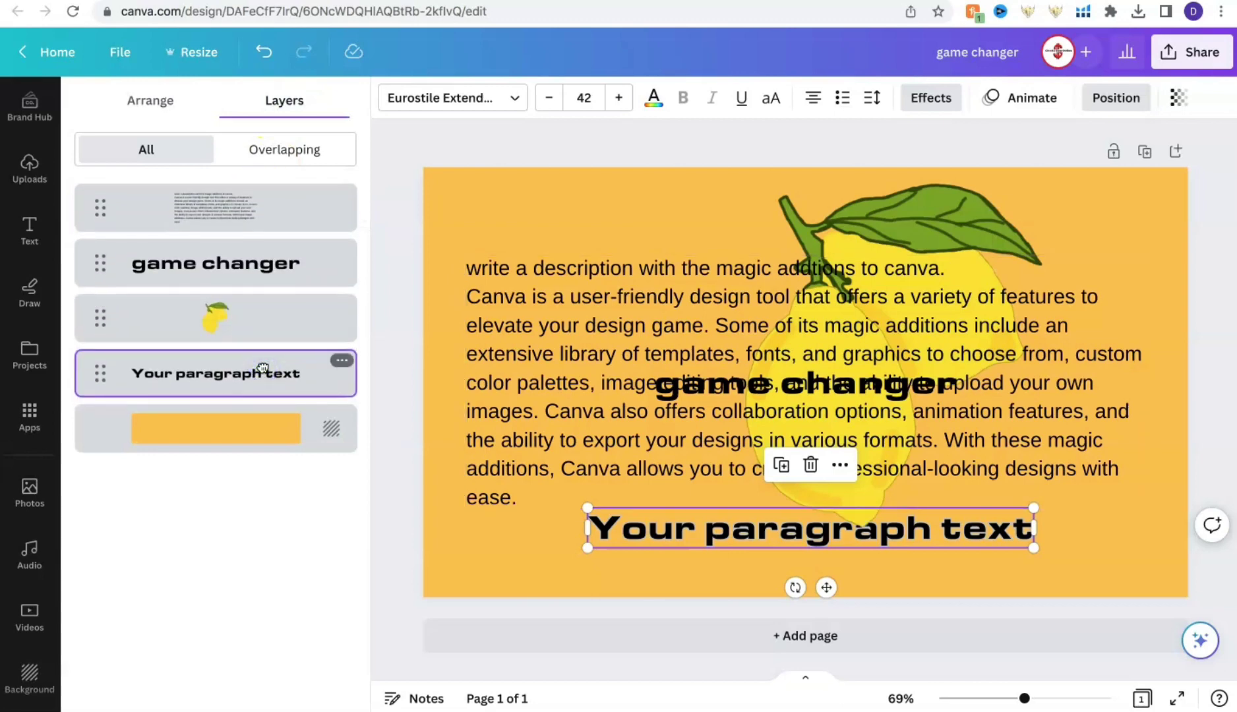